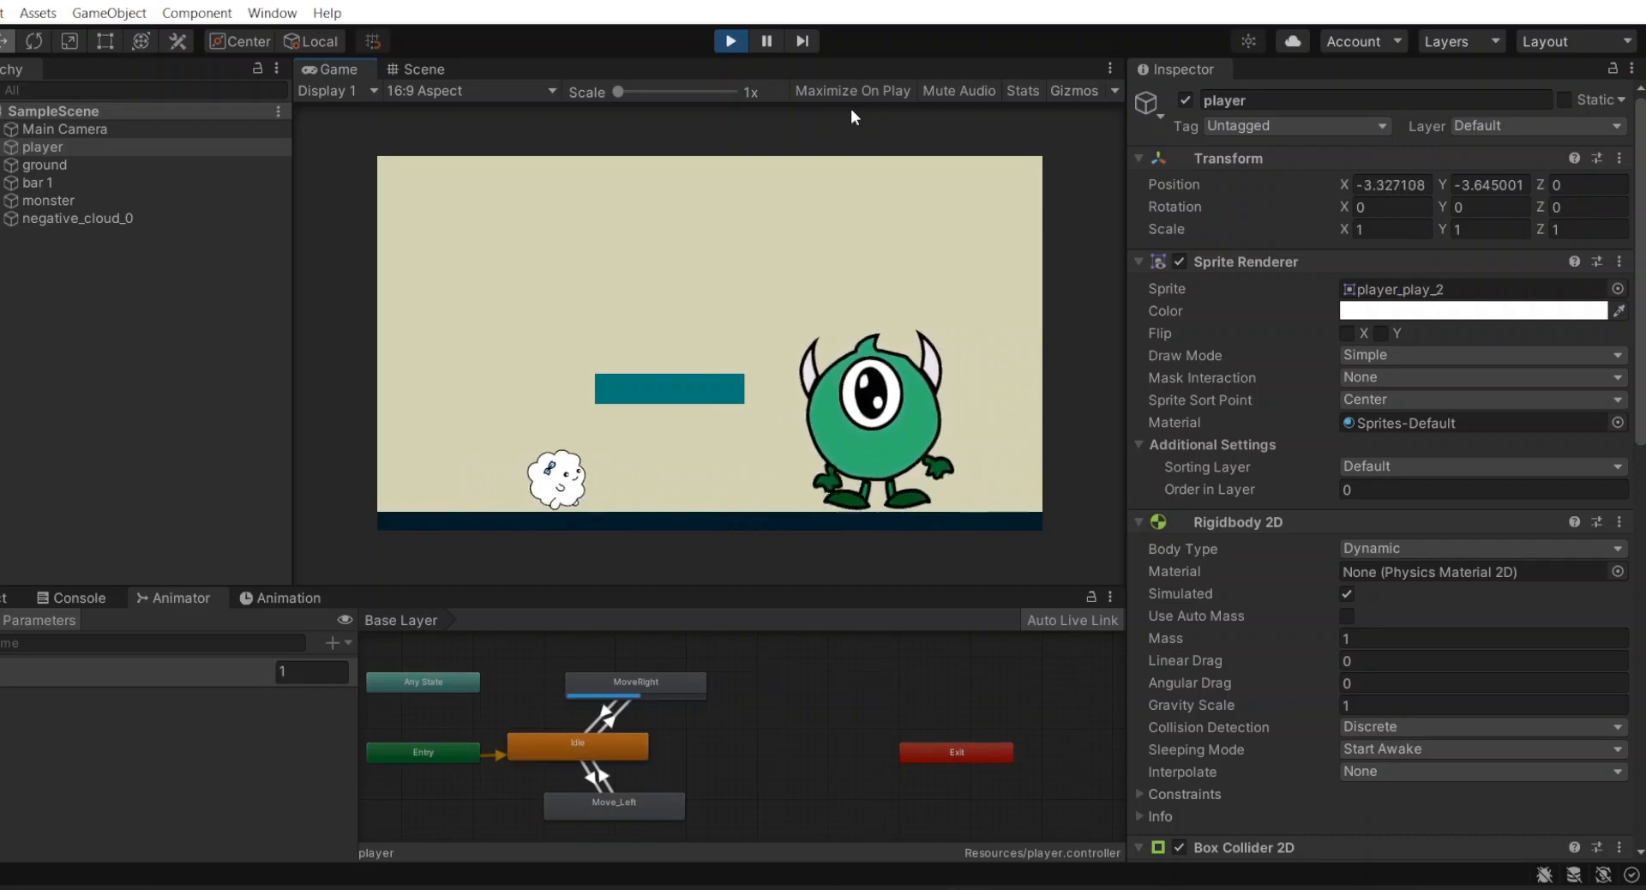
- Test the running game by moving the cloud player in both directions and making it jump
{"action": "key", "text": "Right"}
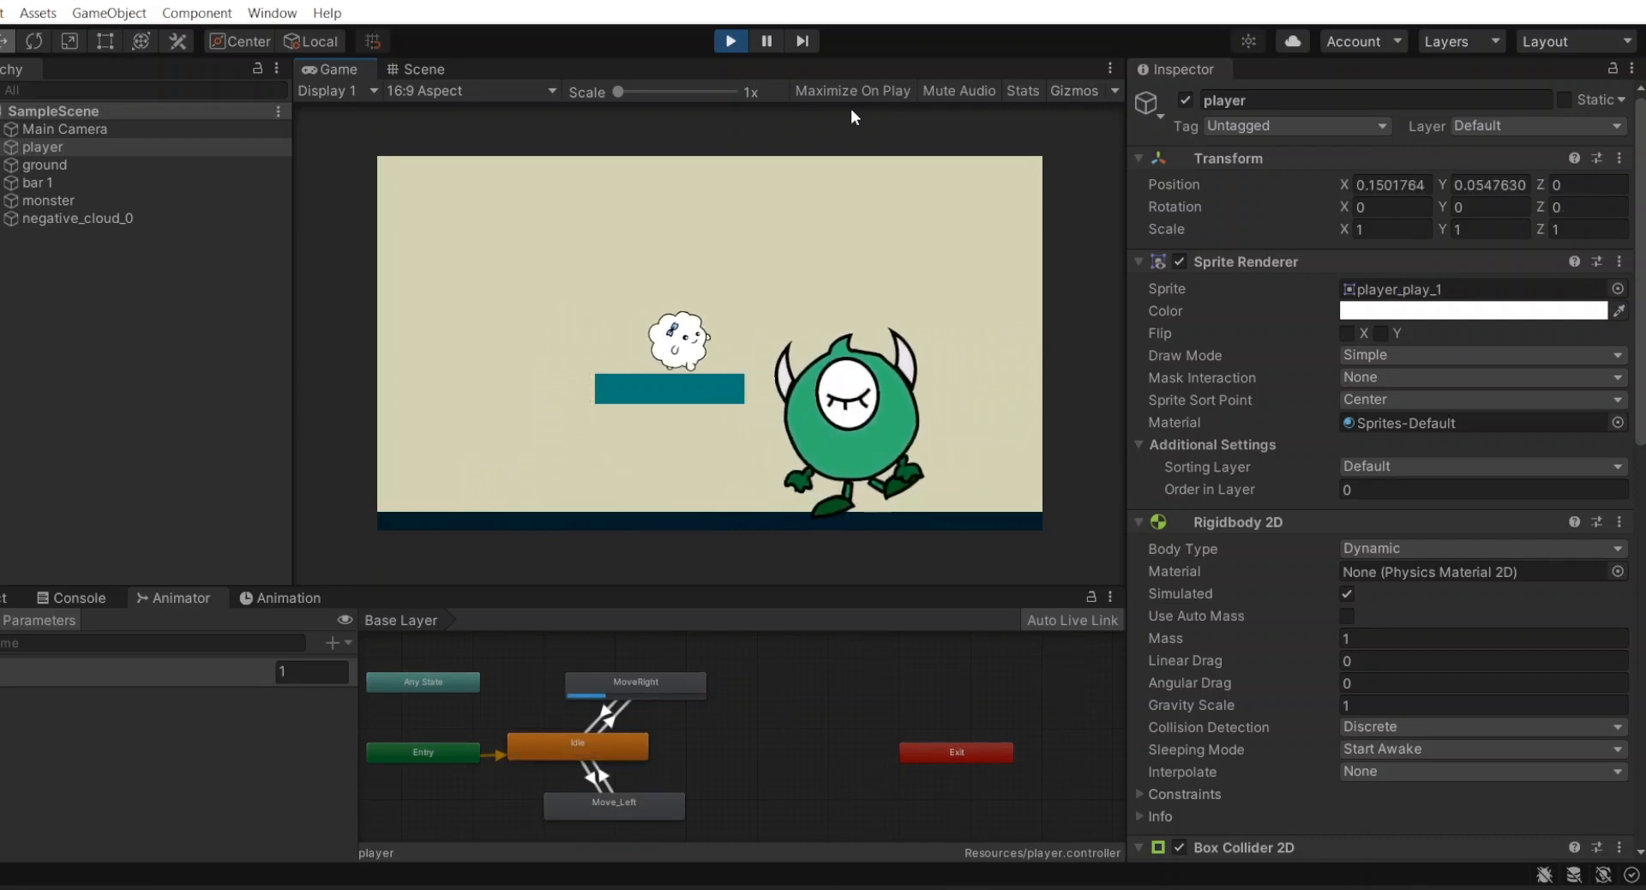
{"action": "key", "text": "Left"}
{"action": "key", "text": "Right"}
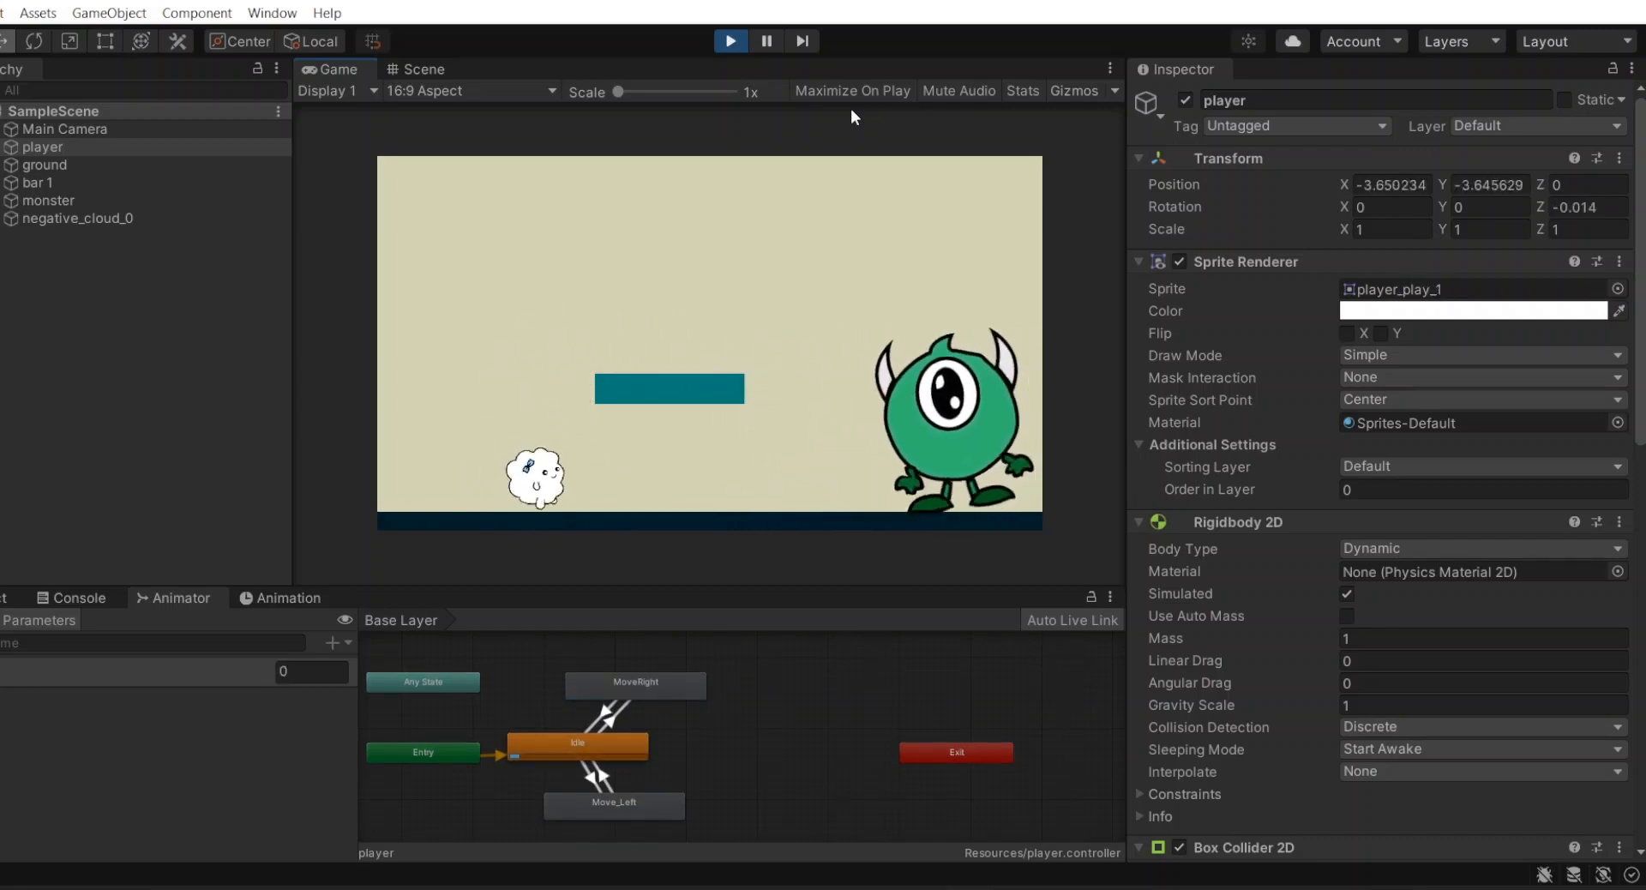
{"action": "key", "text": "space"}
{"action": "key", "text": "Right"}
{"action": "key", "text": "Left"}
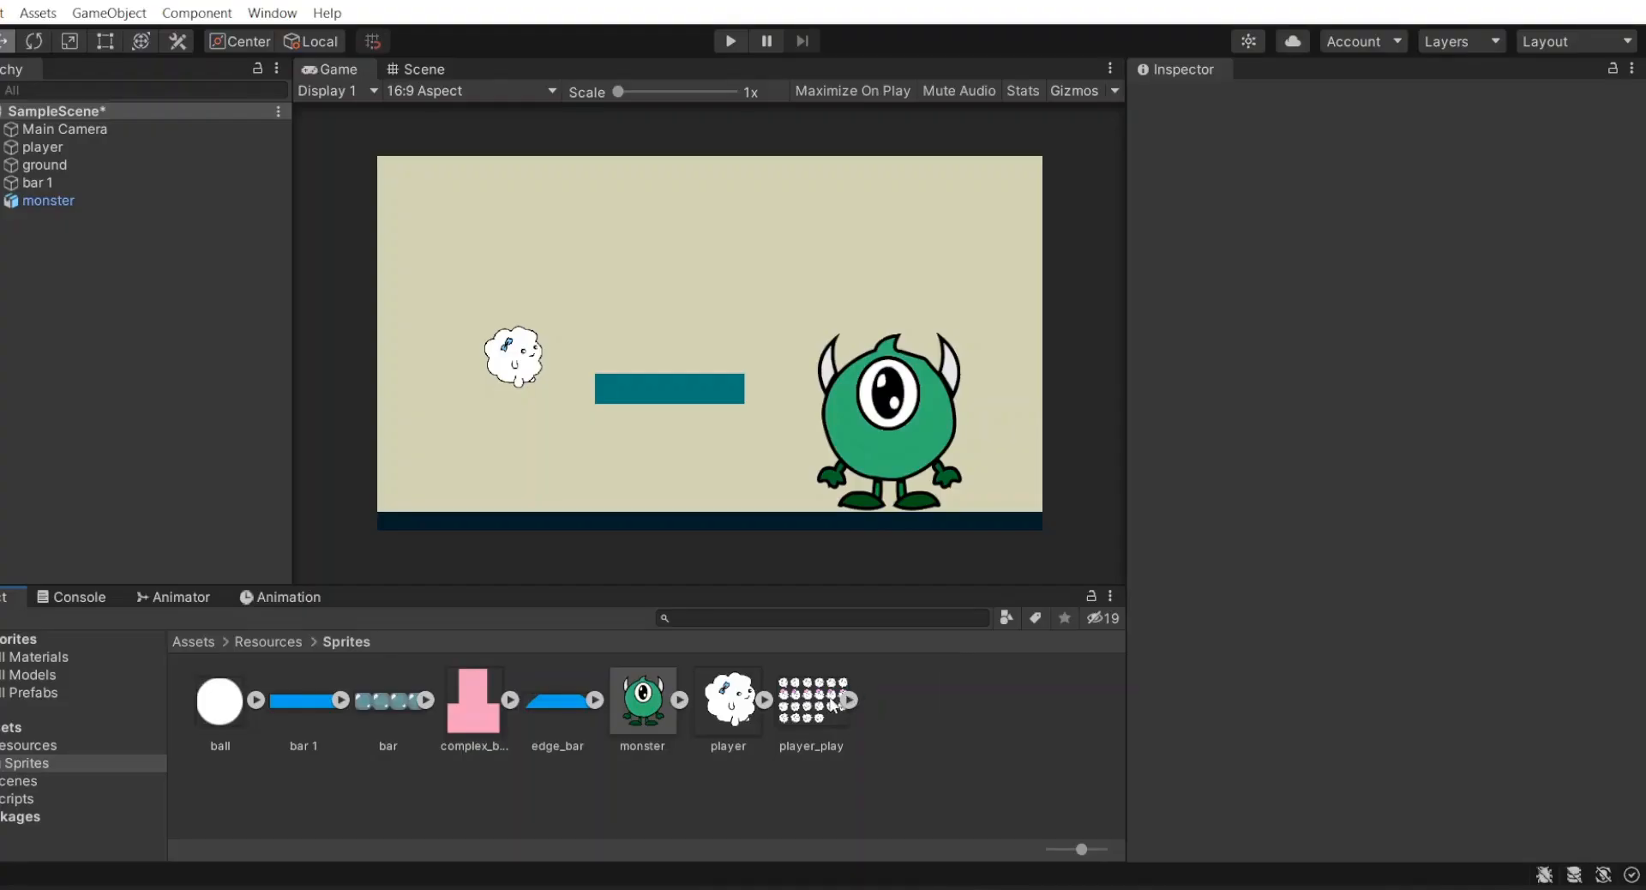
- Set the player_play sprite sheet's Sprite Mode to Multiple and apply the import settings
{"action": "left_click", "coordinate": [830, 705]}
{"action": "left_click", "coordinate": [849, 700]}
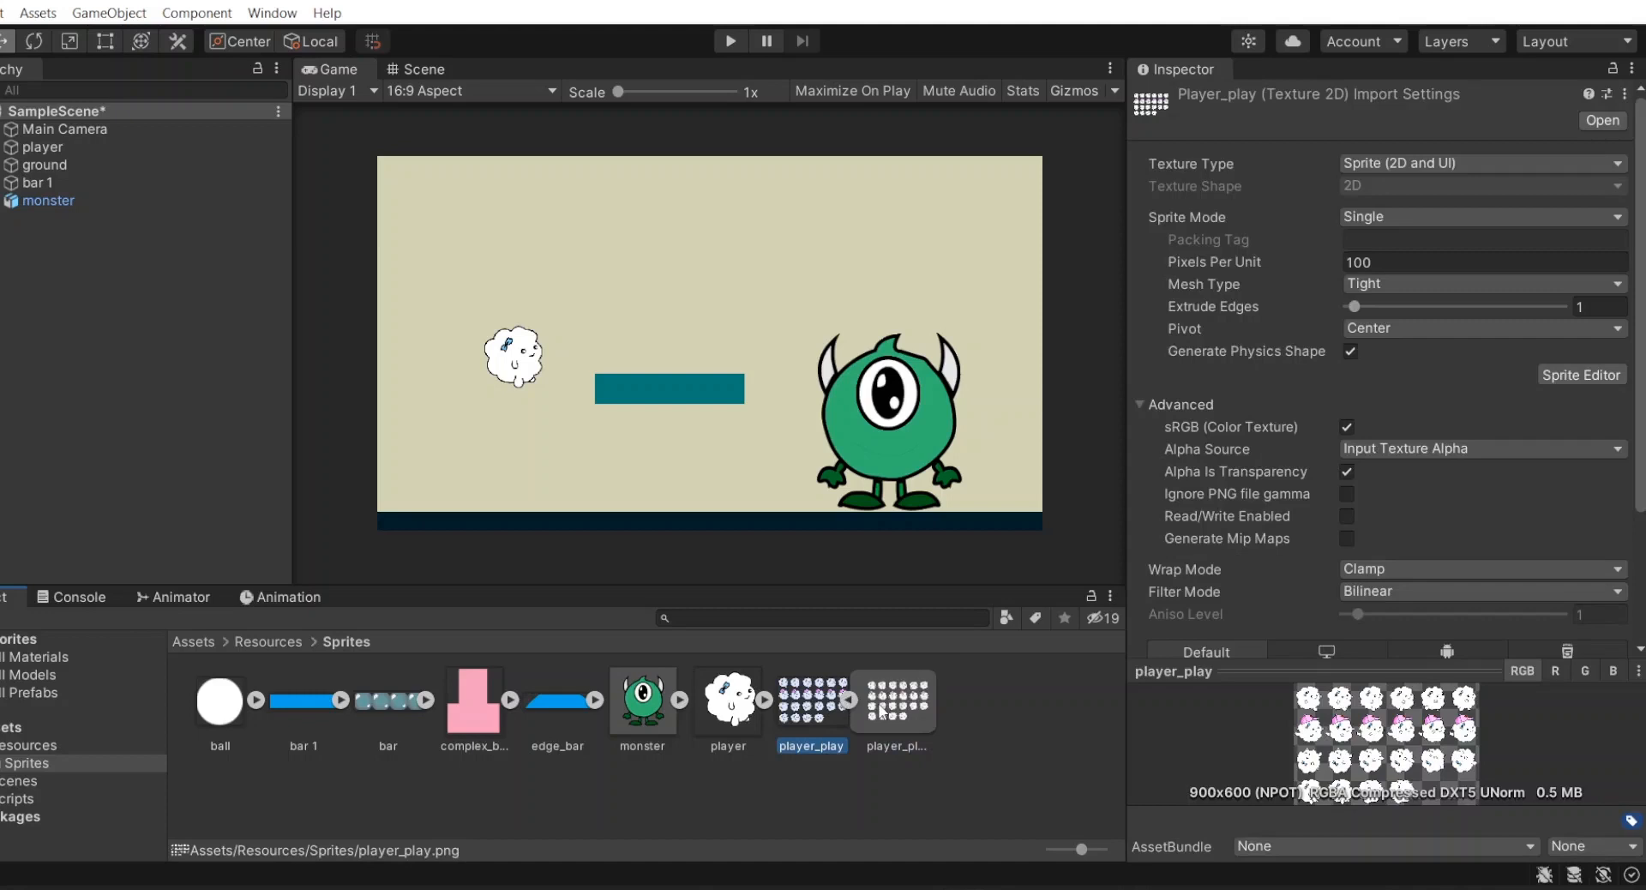
{"action": "left_click", "coordinate": [1367, 219]}
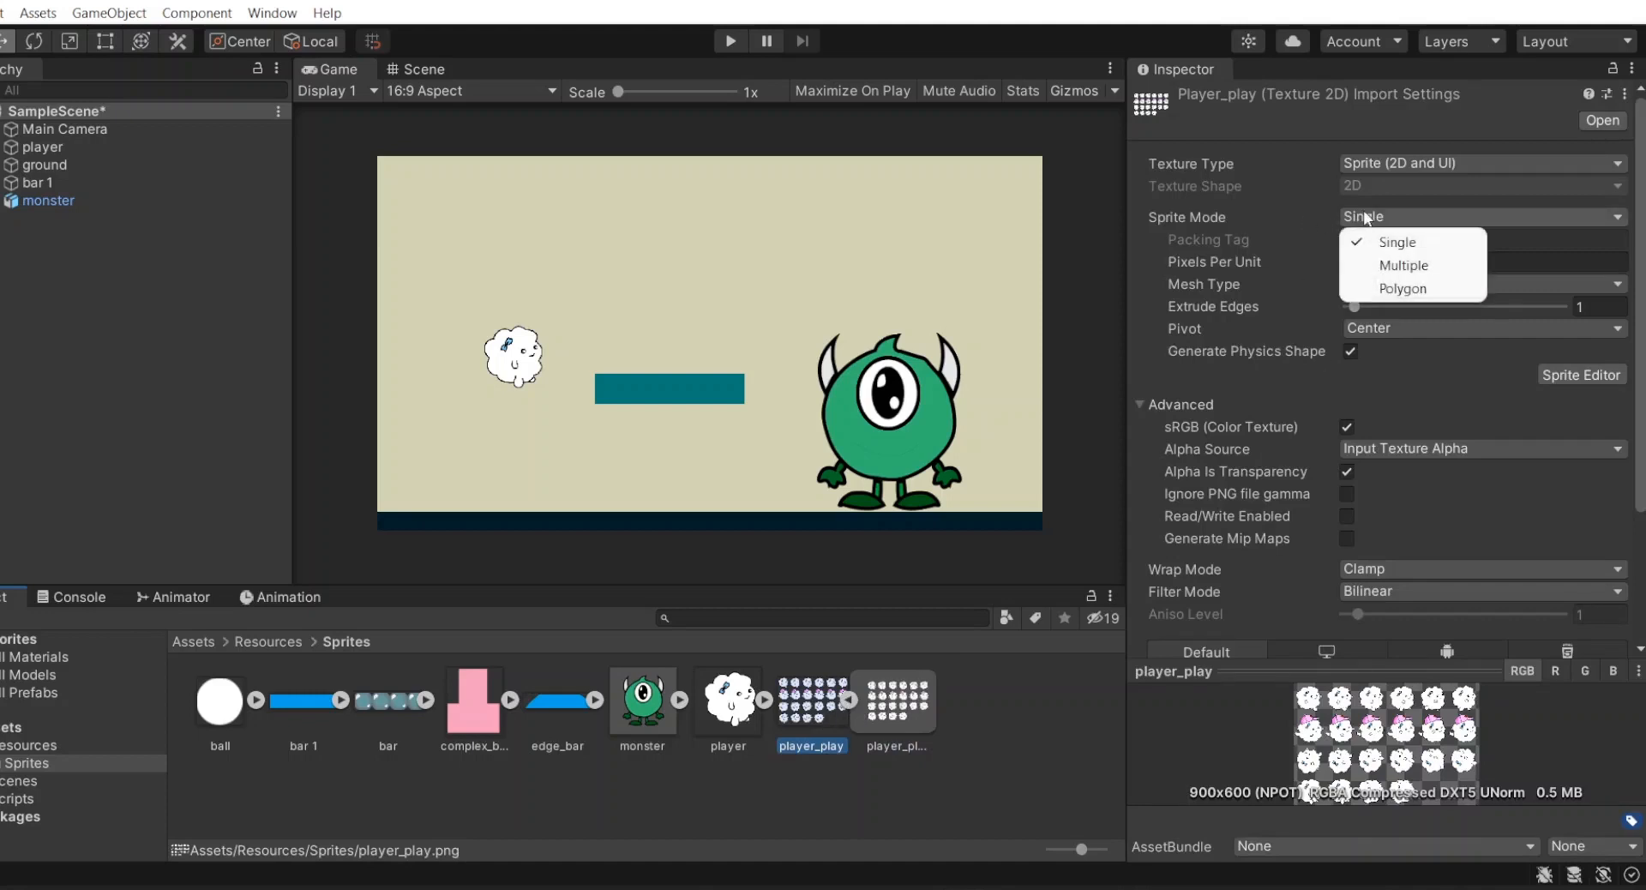
{"action": "left_click", "coordinate": [1402, 267]}
{"action": "scroll", "coordinate": [1404, 360], "scroll_direction": "down", "scroll_amount": 3}
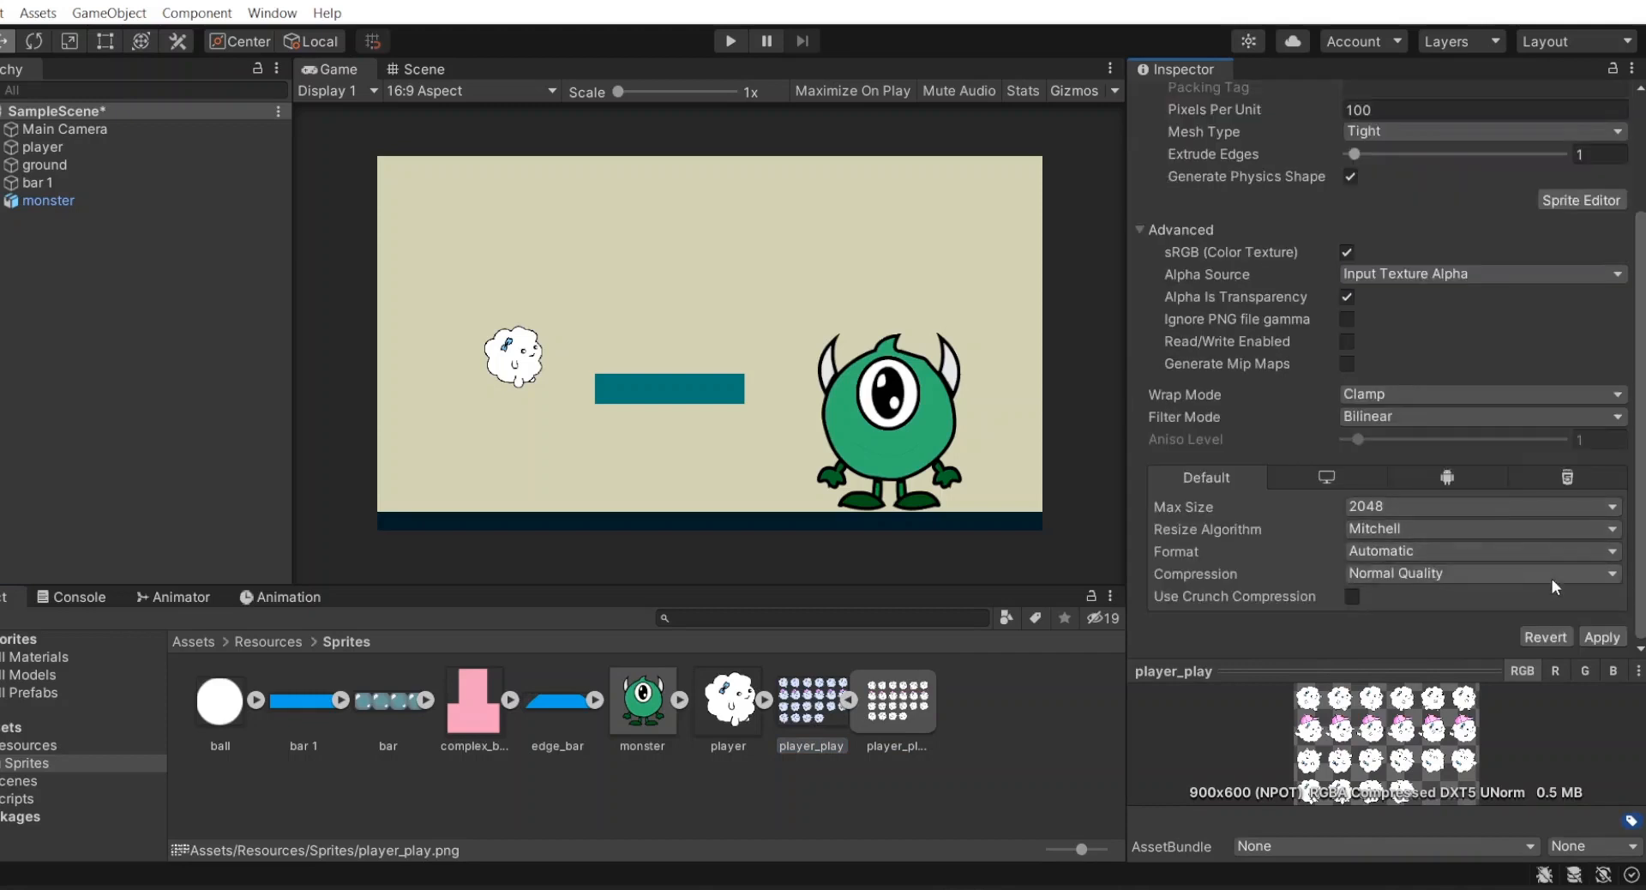
{"action": "left_click", "coordinate": [1600, 637]}
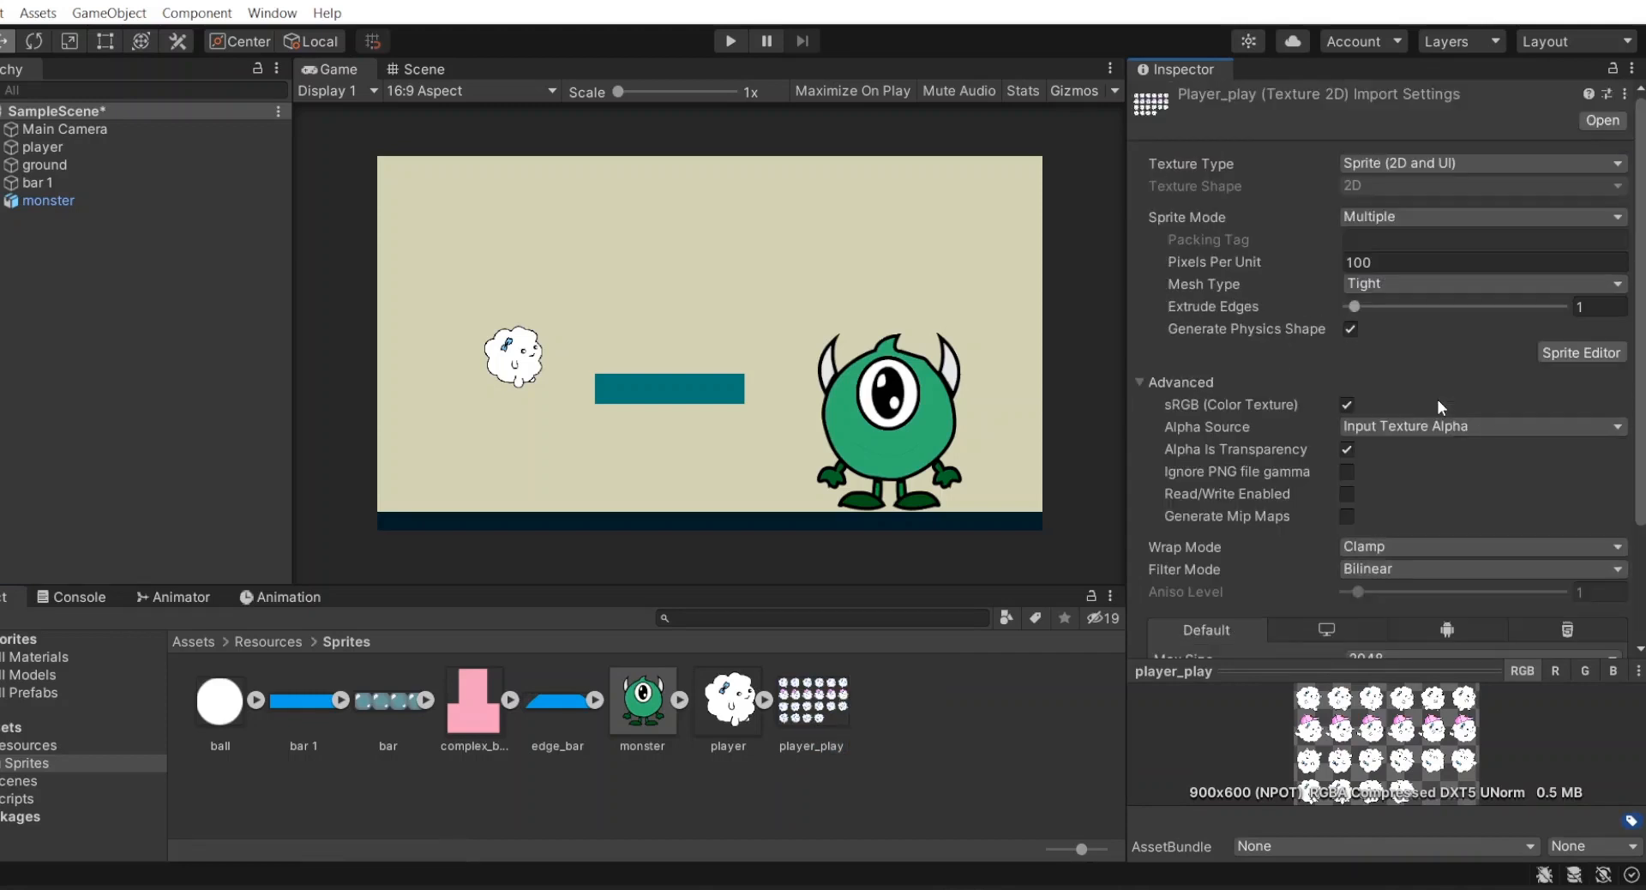
- Slice the player_play sheet in the Sprite Editor with the Automatic type, apply the slices and close the editor
{"action": "left_click", "coordinate": [1582, 353]}
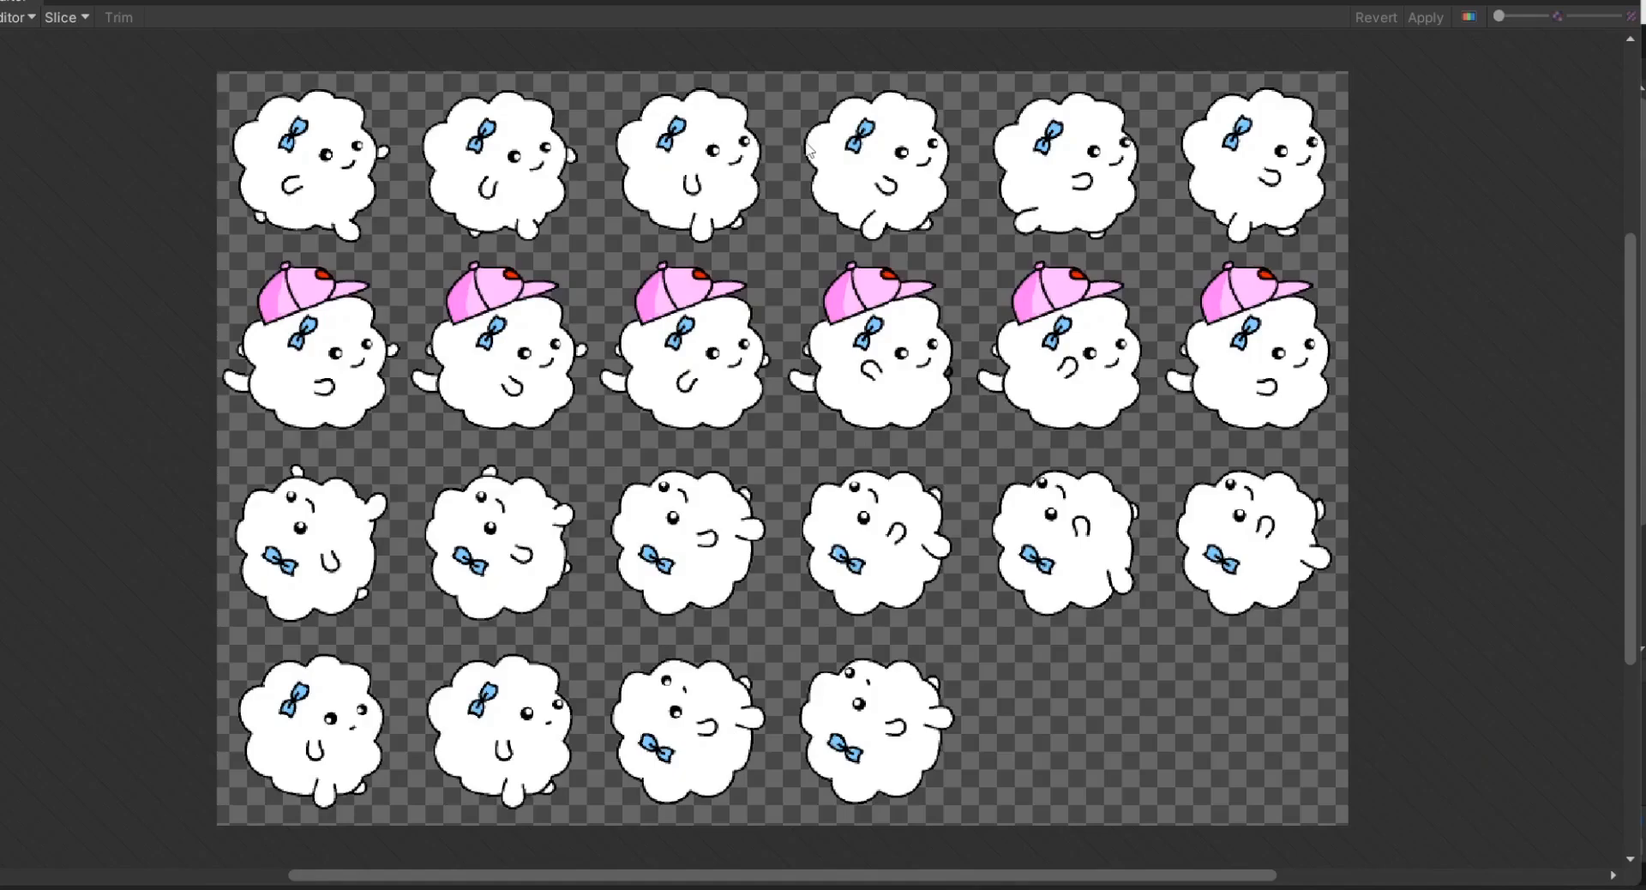
{"action": "left_click", "coordinate": [86, 19]}
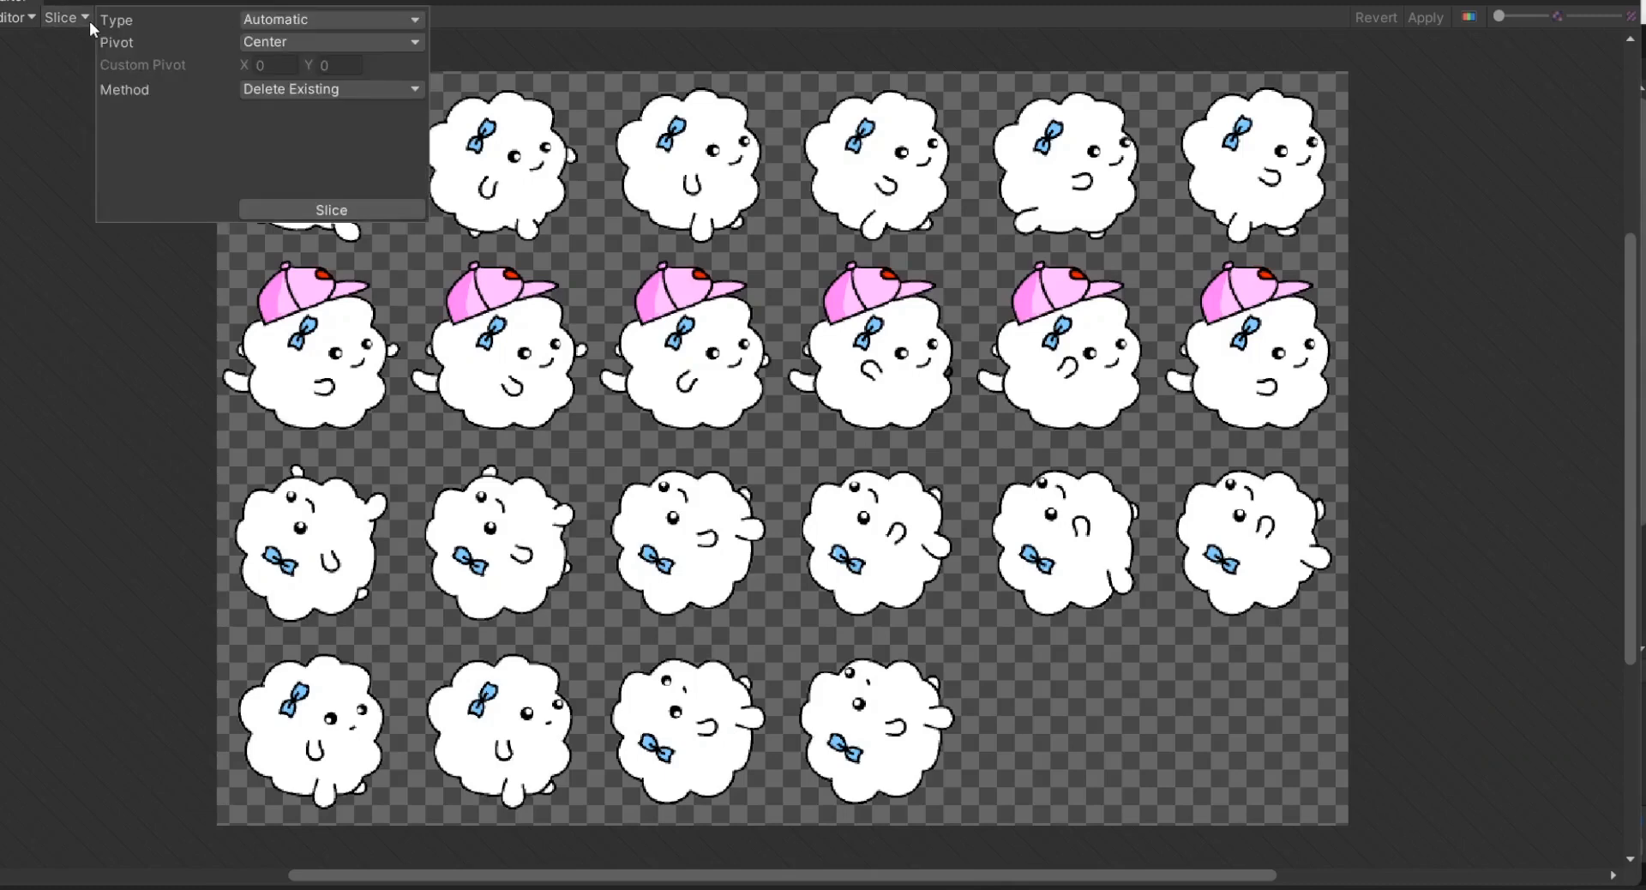
{"action": "left_click", "coordinate": [268, 20]}
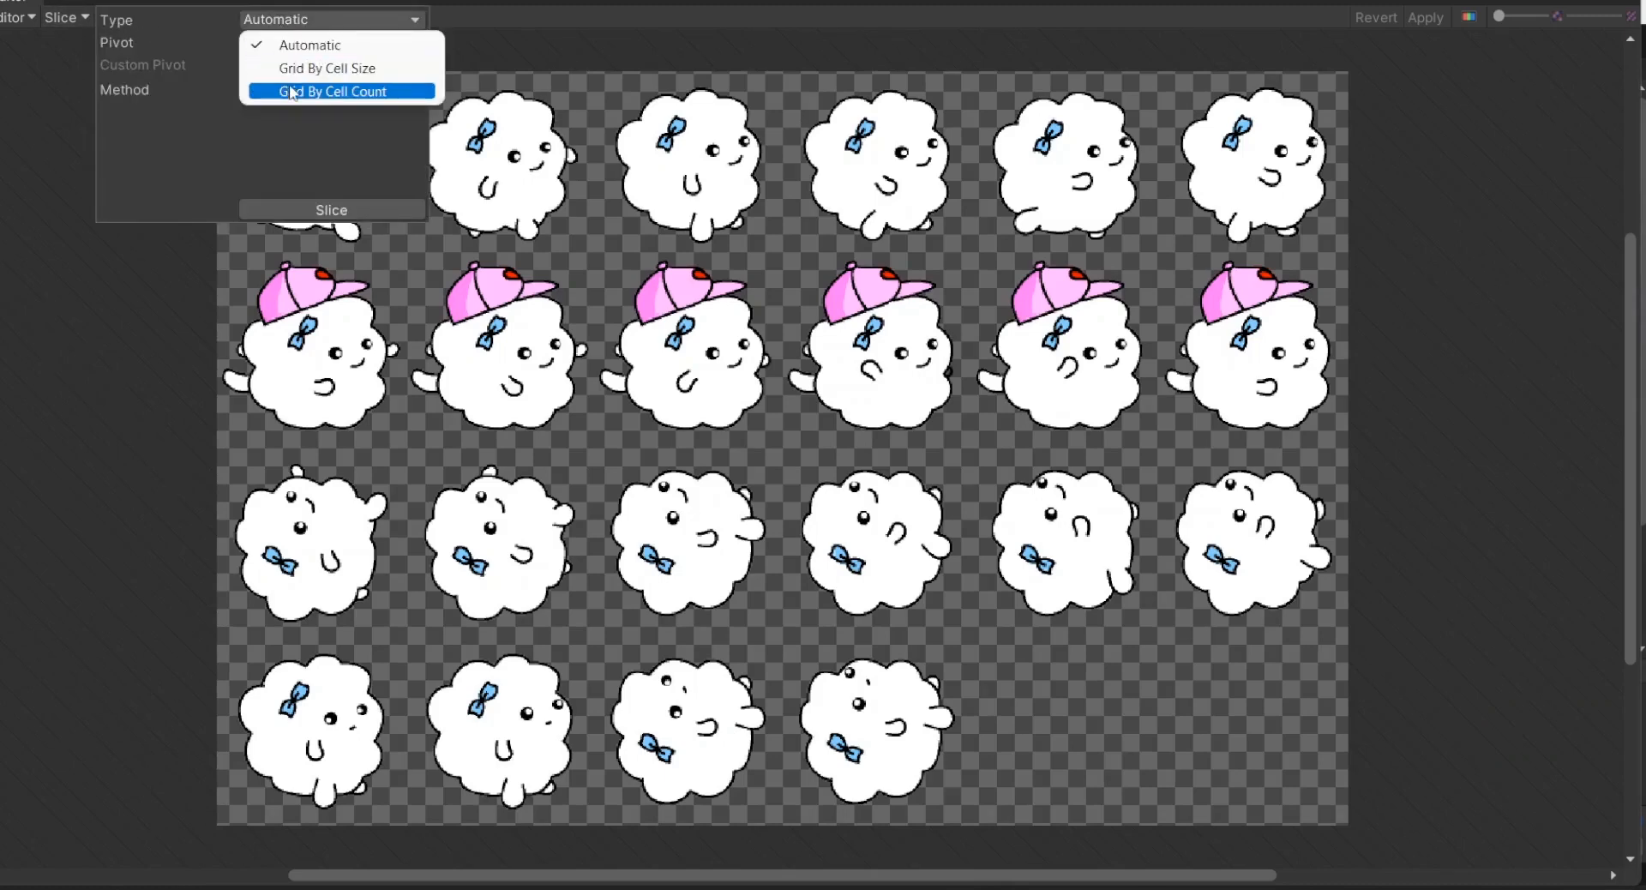
{"action": "left_click", "coordinate": [316, 51]}
{"action": "left_click", "coordinate": [333, 217]}
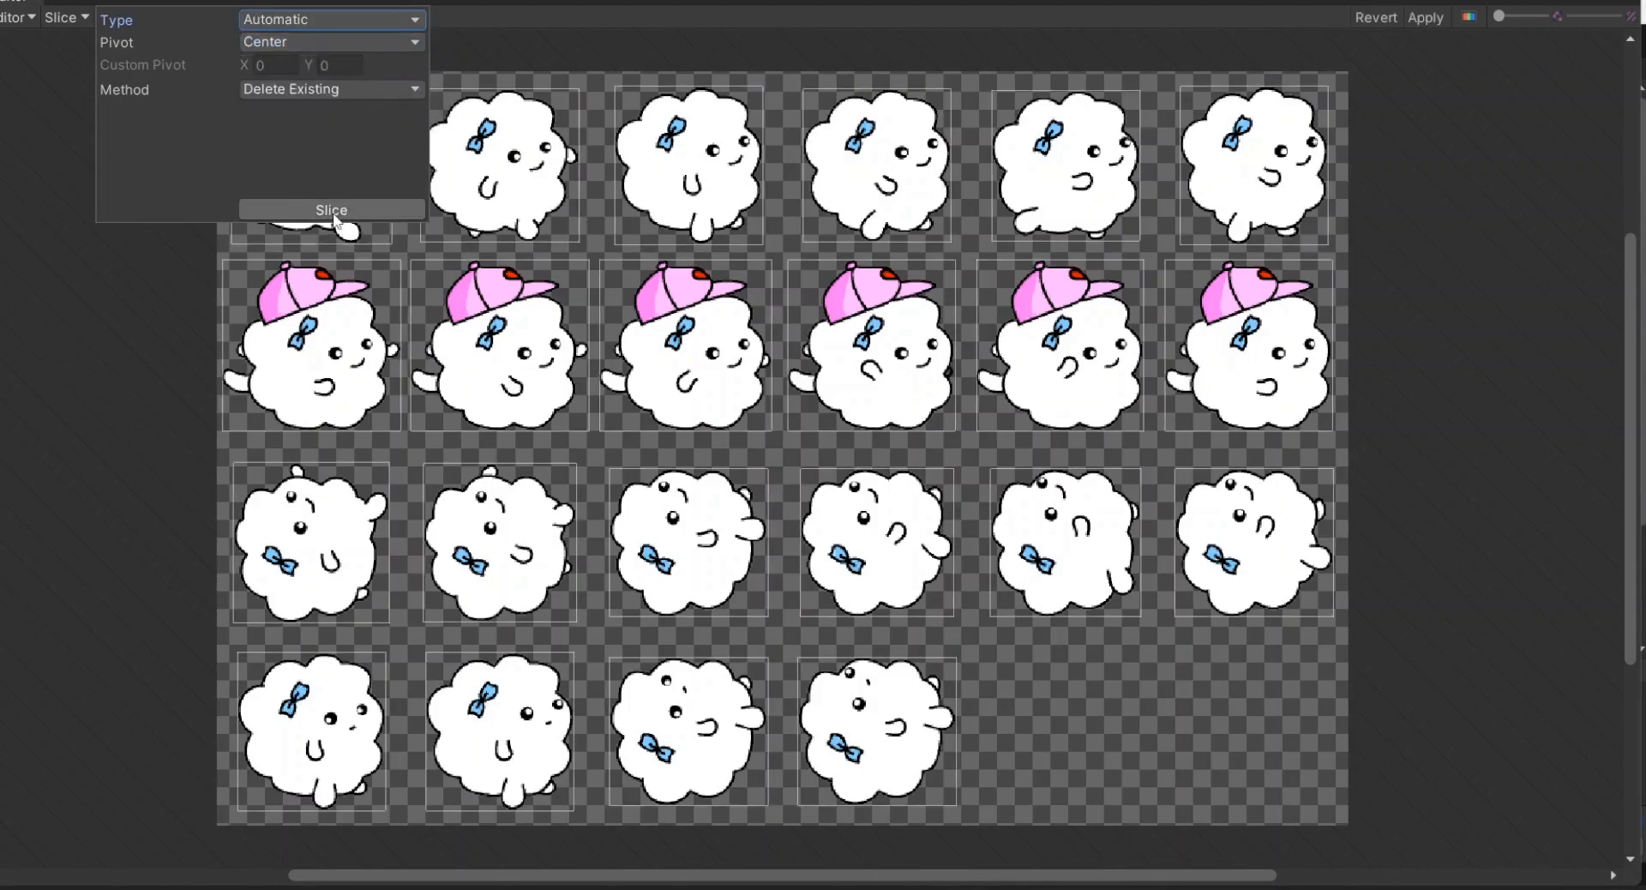
{"action": "left_click", "coordinate": [1423, 18]}
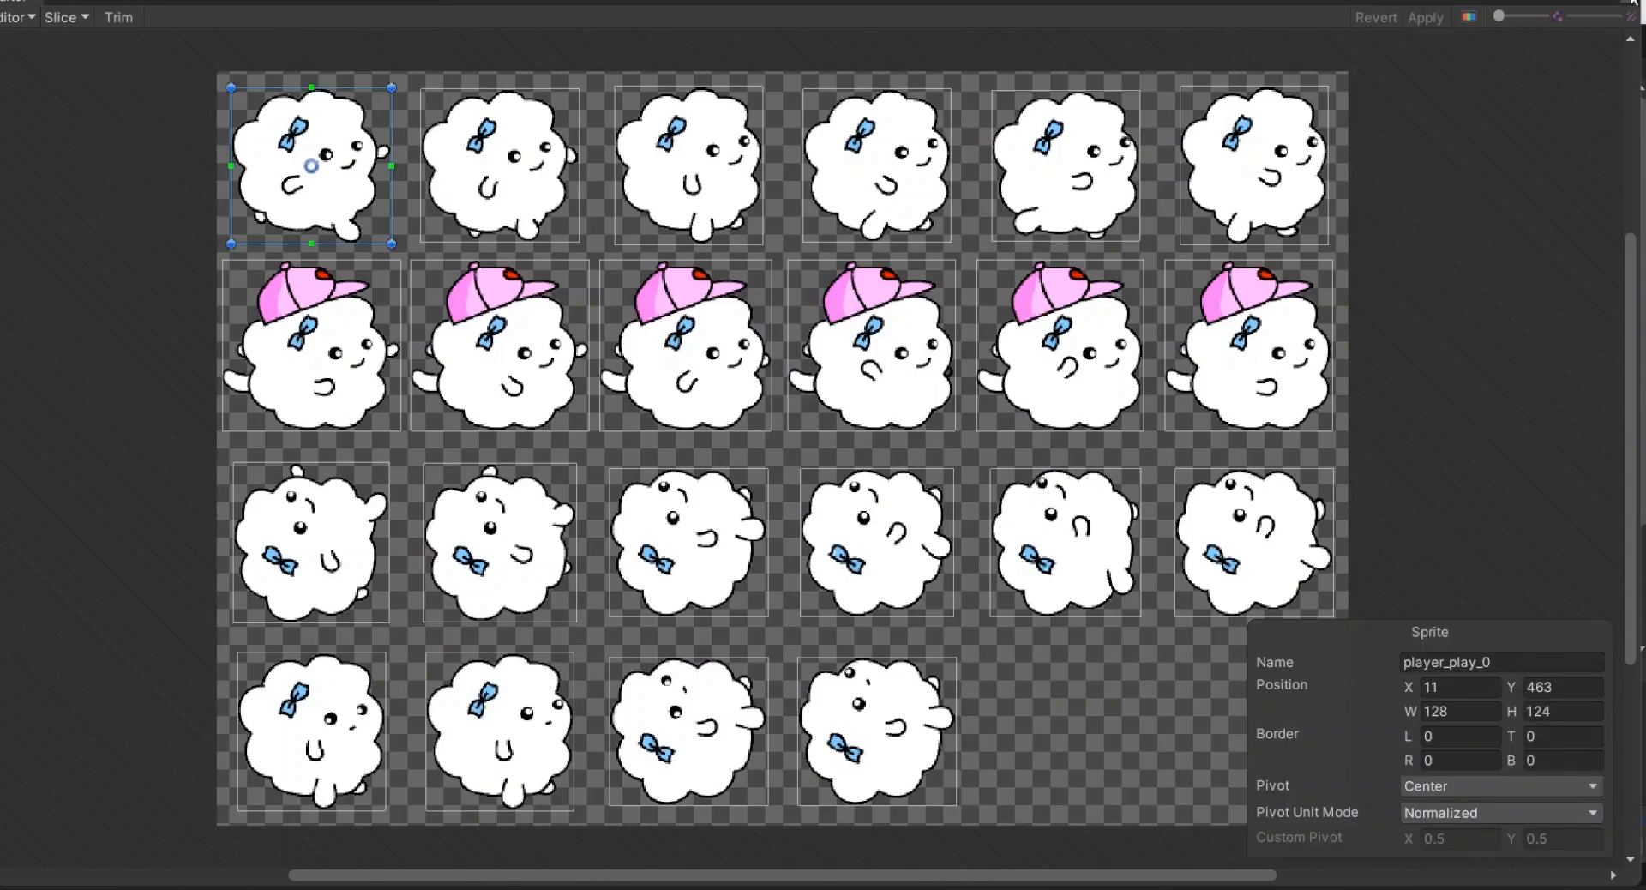
{"action": "left_click", "coordinate": [1633, 2]}
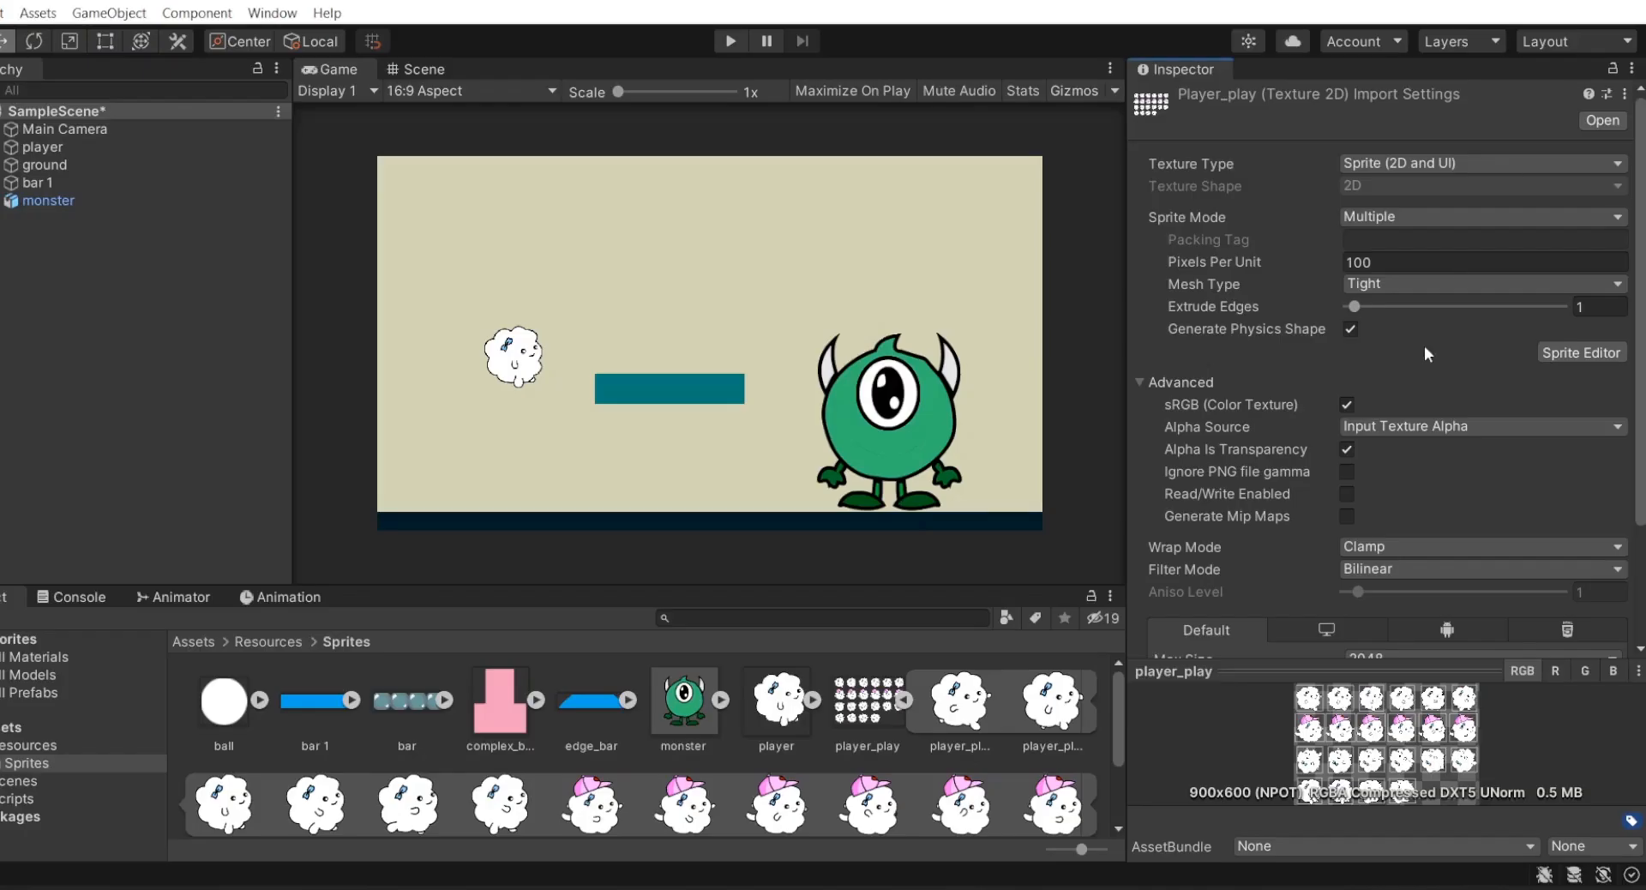
- Add the sprite player_play_0 to the scene for size comparison and set the player_play sheet's Pixels Per Unit to 75, applying the change
{"action": "left_click_drag", "start_coordinate": [960, 704], "coordinate": [53, 228]}
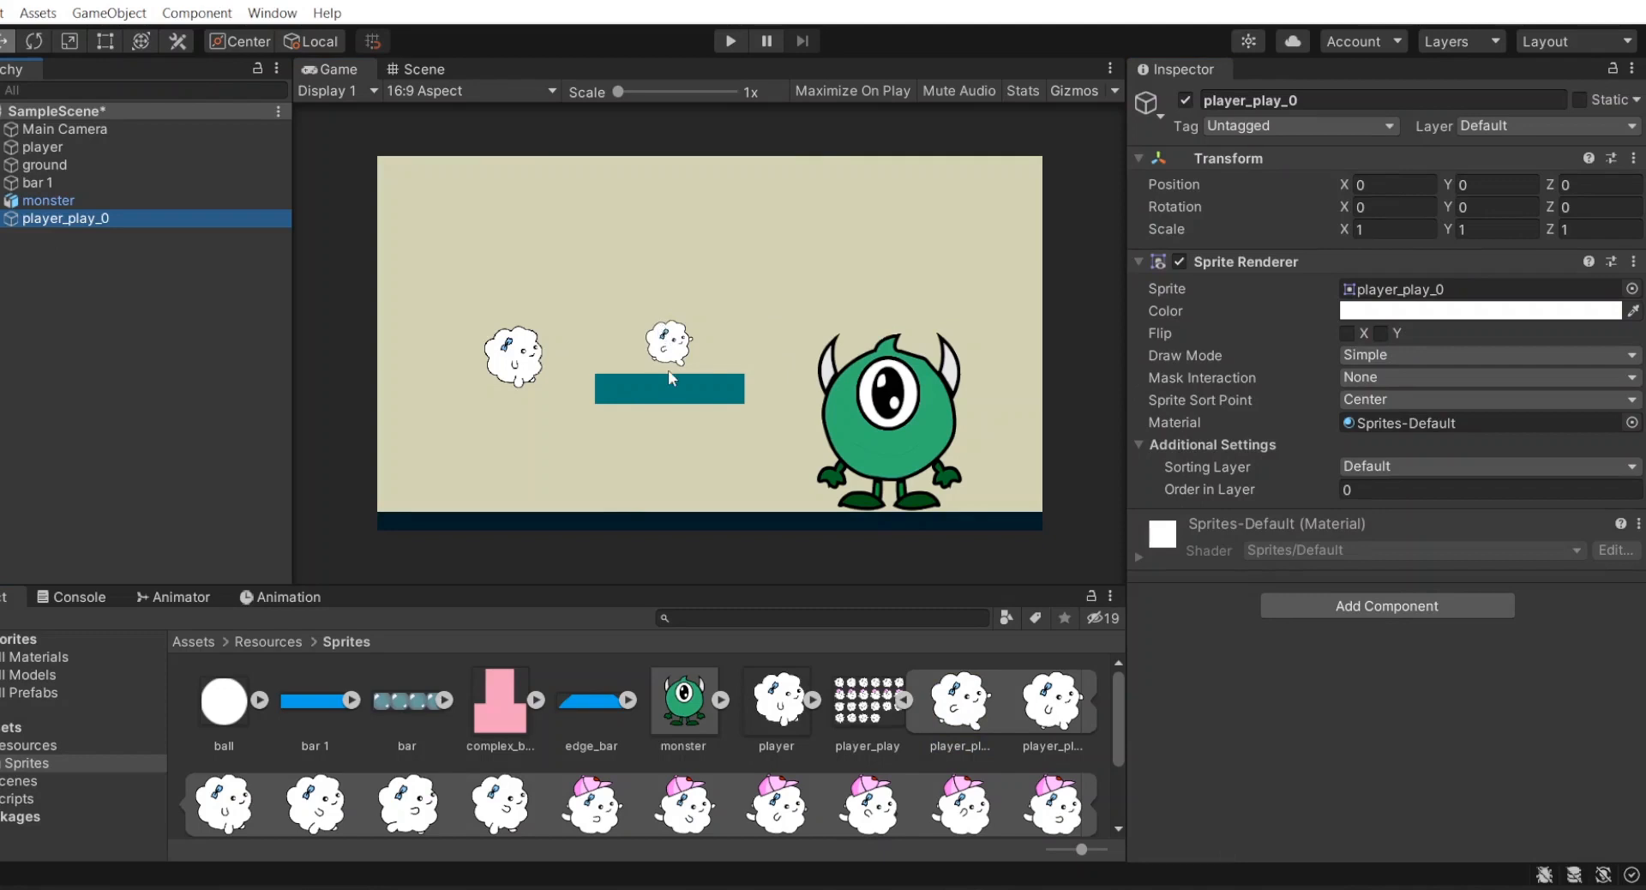
{"action": "left_click", "coordinate": [888, 717]}
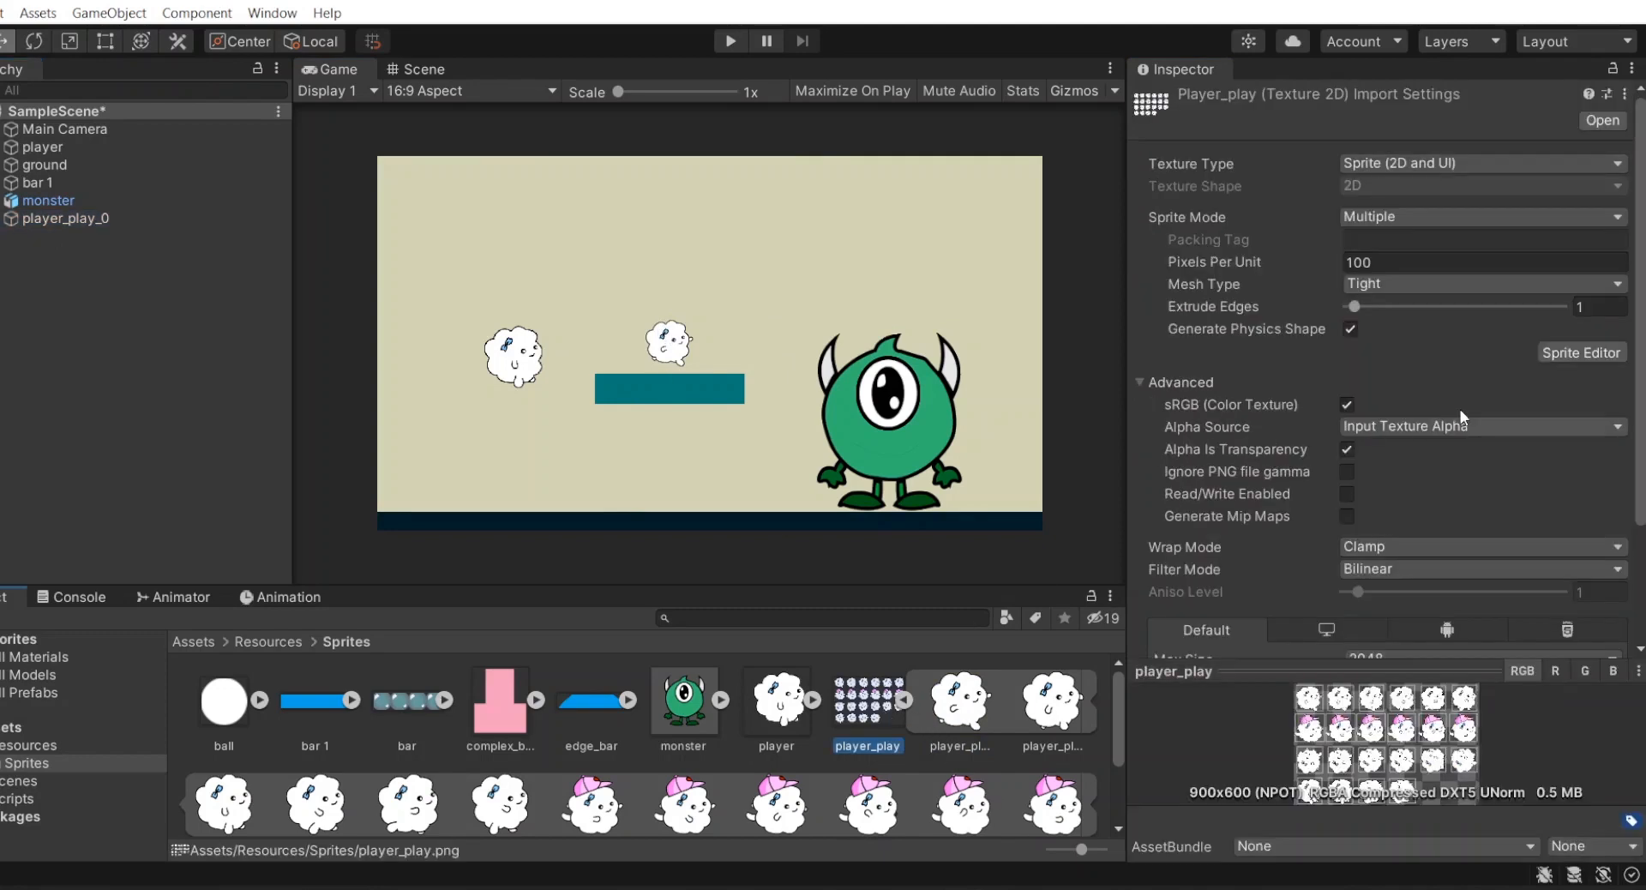
{"action": "left_click", "coordinate": [1385, 257]}
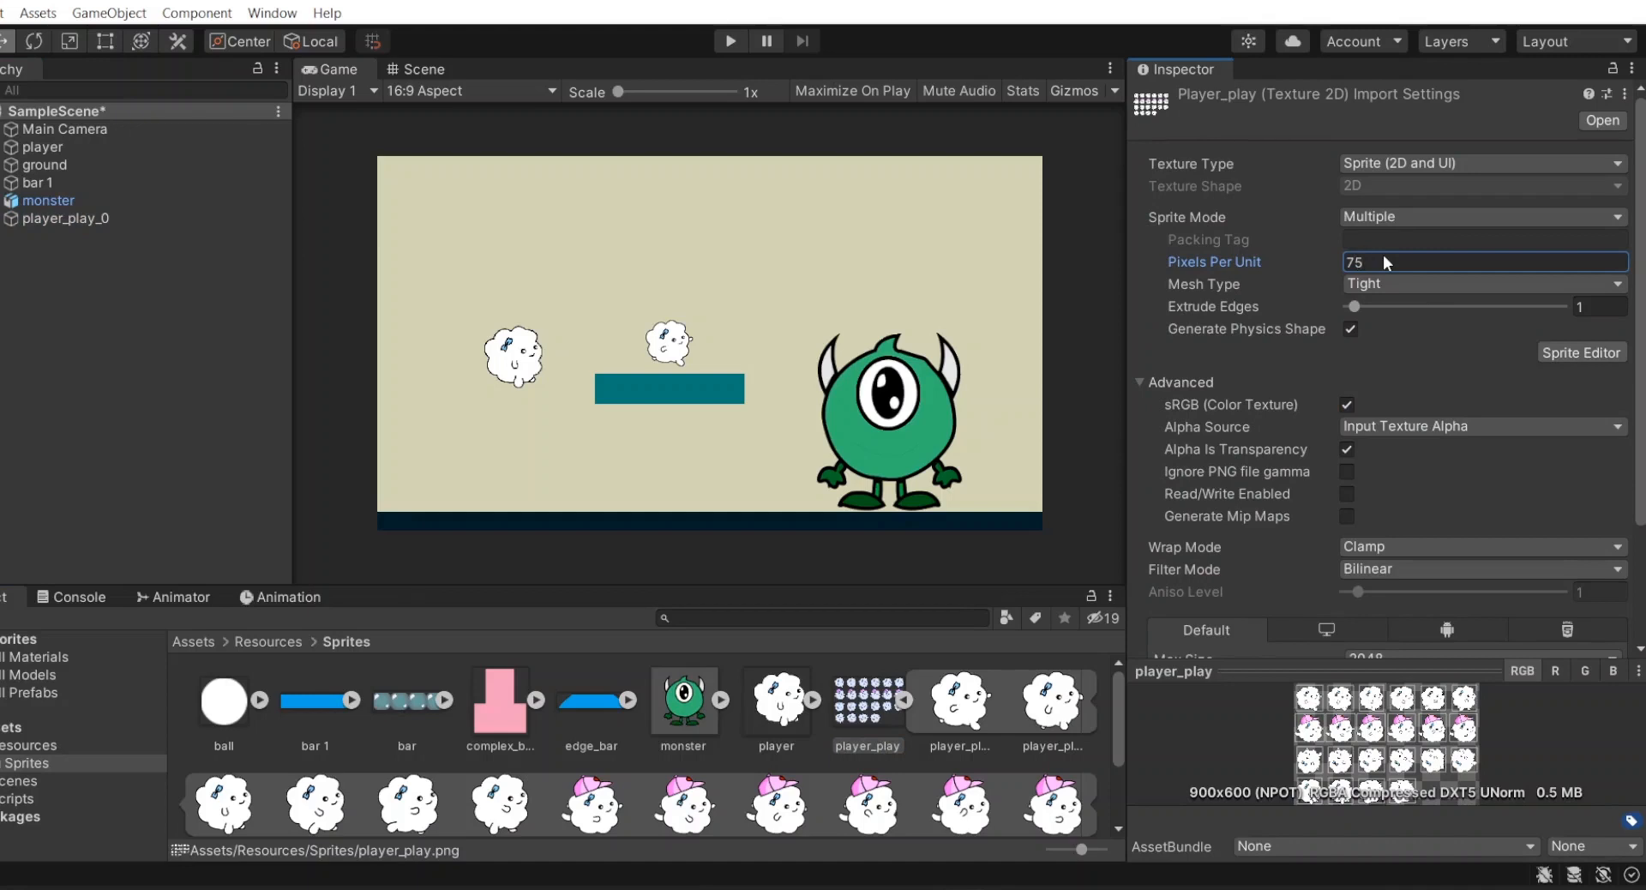
{"action": "scroll", "coordinate": [1382, 255], "scroll_direction": "down", "scroll_amount": 3}
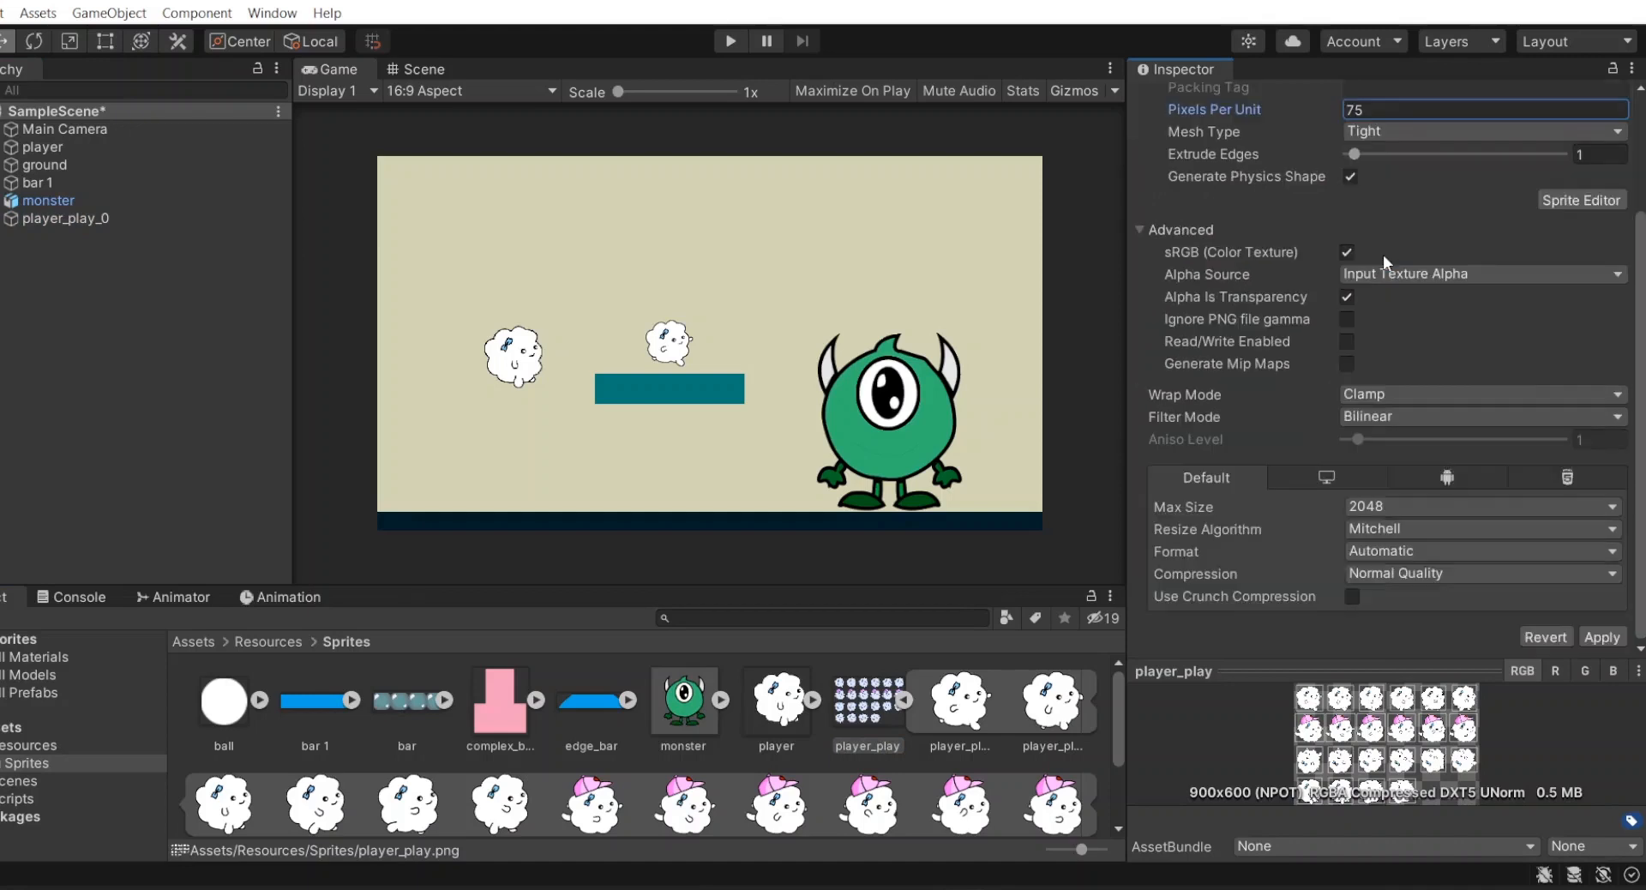
{"action": "left_click", "coordinate": [1602, 637]}
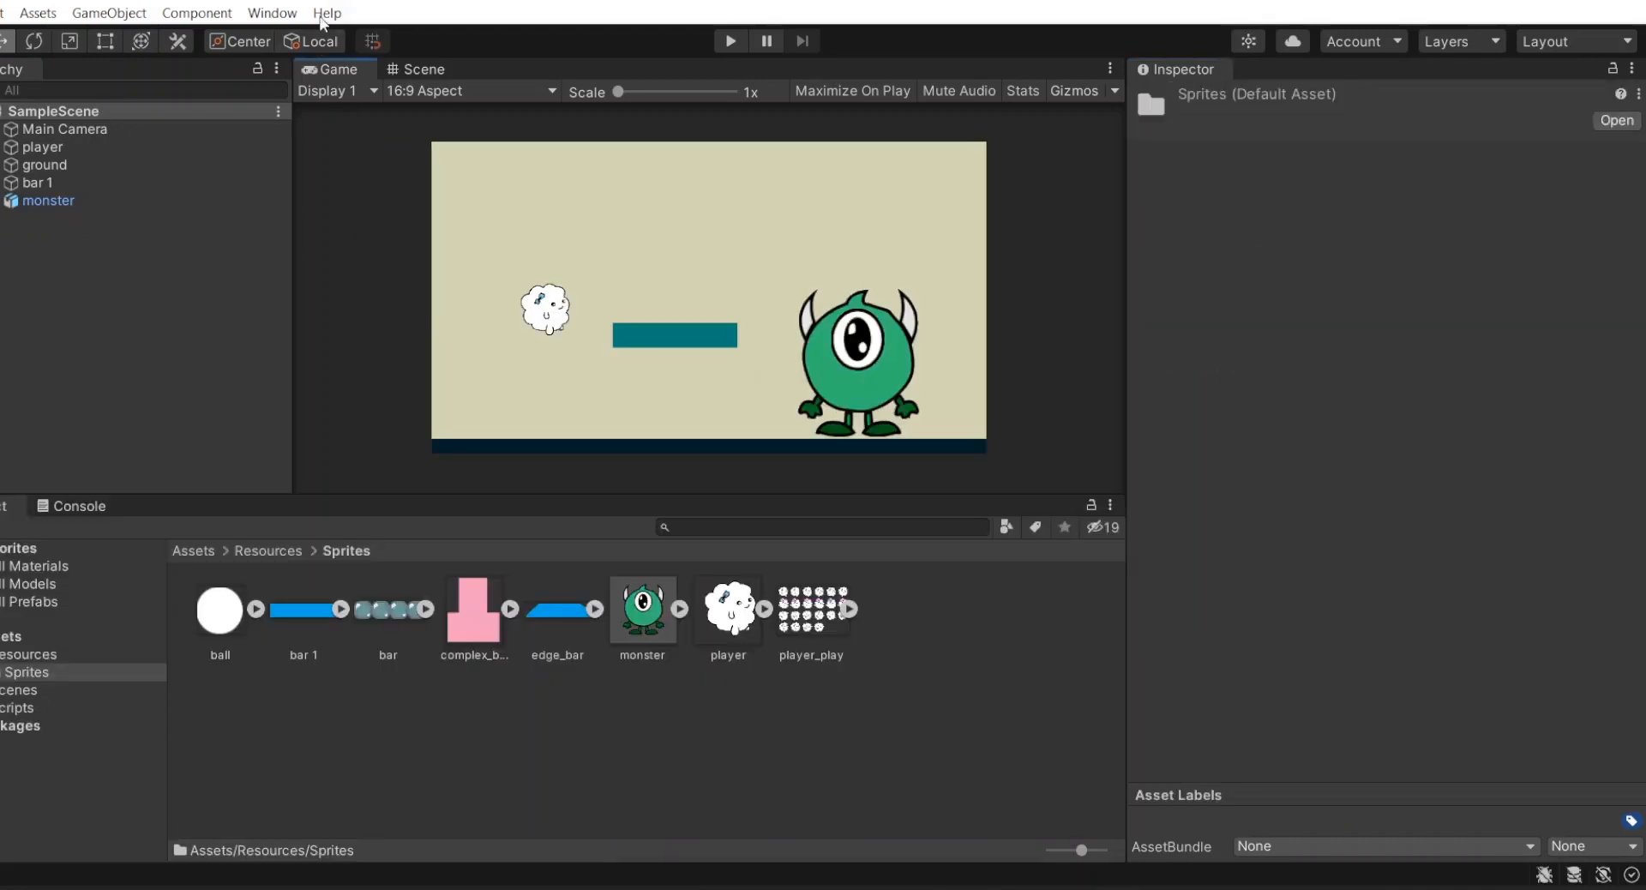
- Open the Animation window and dock it next to the Scene view
{"action": "left_click", "coordinate": [273, 13]}
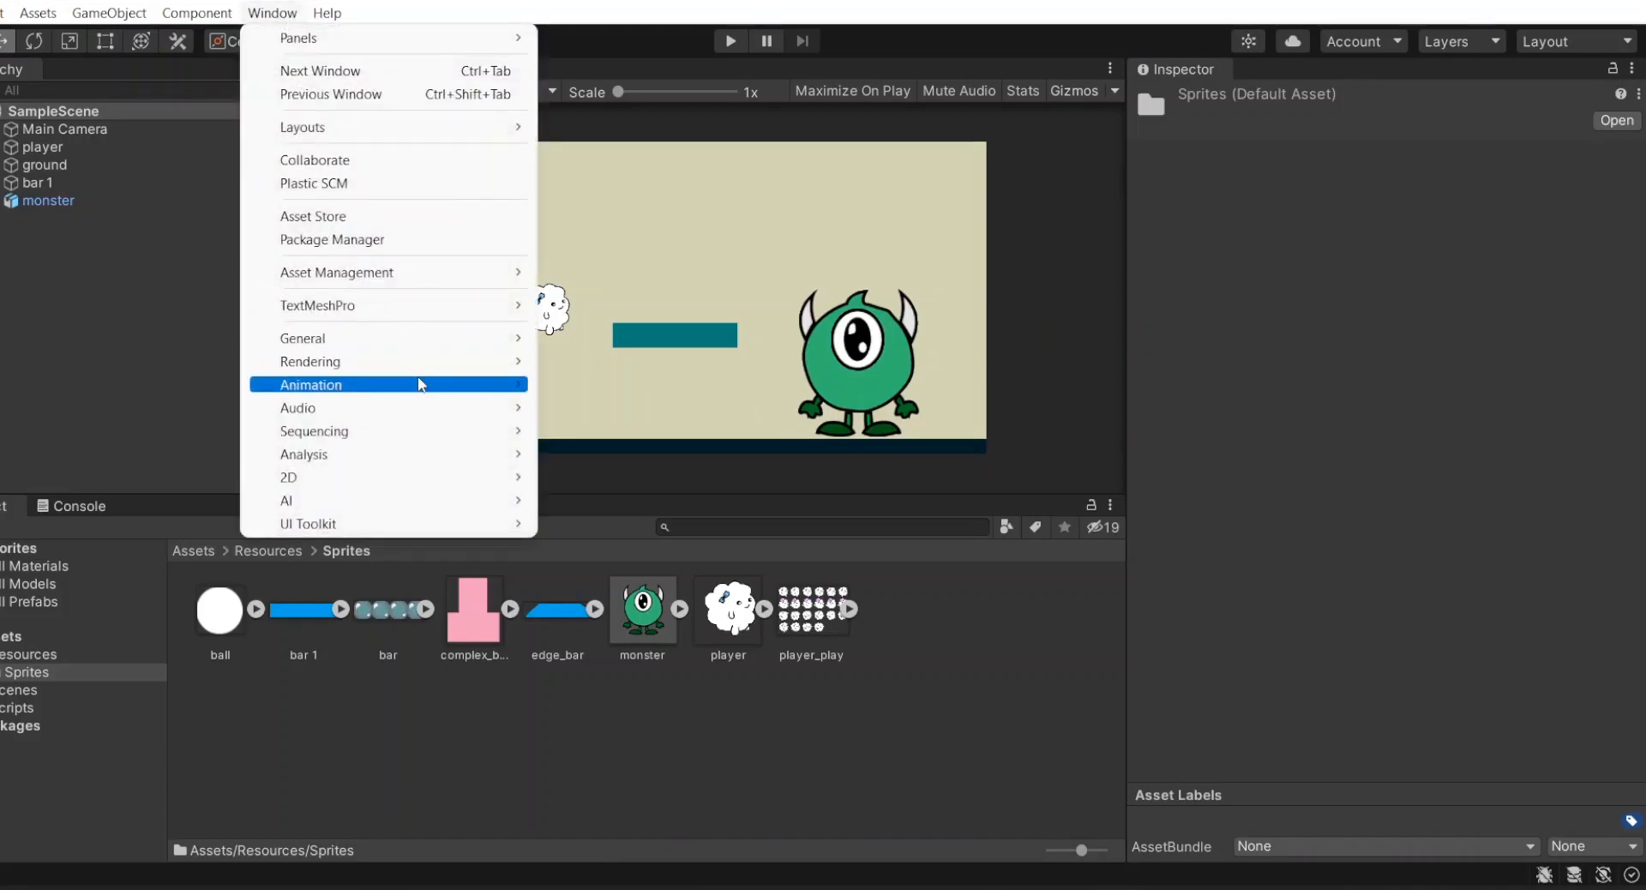
{"action": "mouse_move", "coordinate": [446, 385]}
{"action": "left_click", "coordinate": [565, 394]}
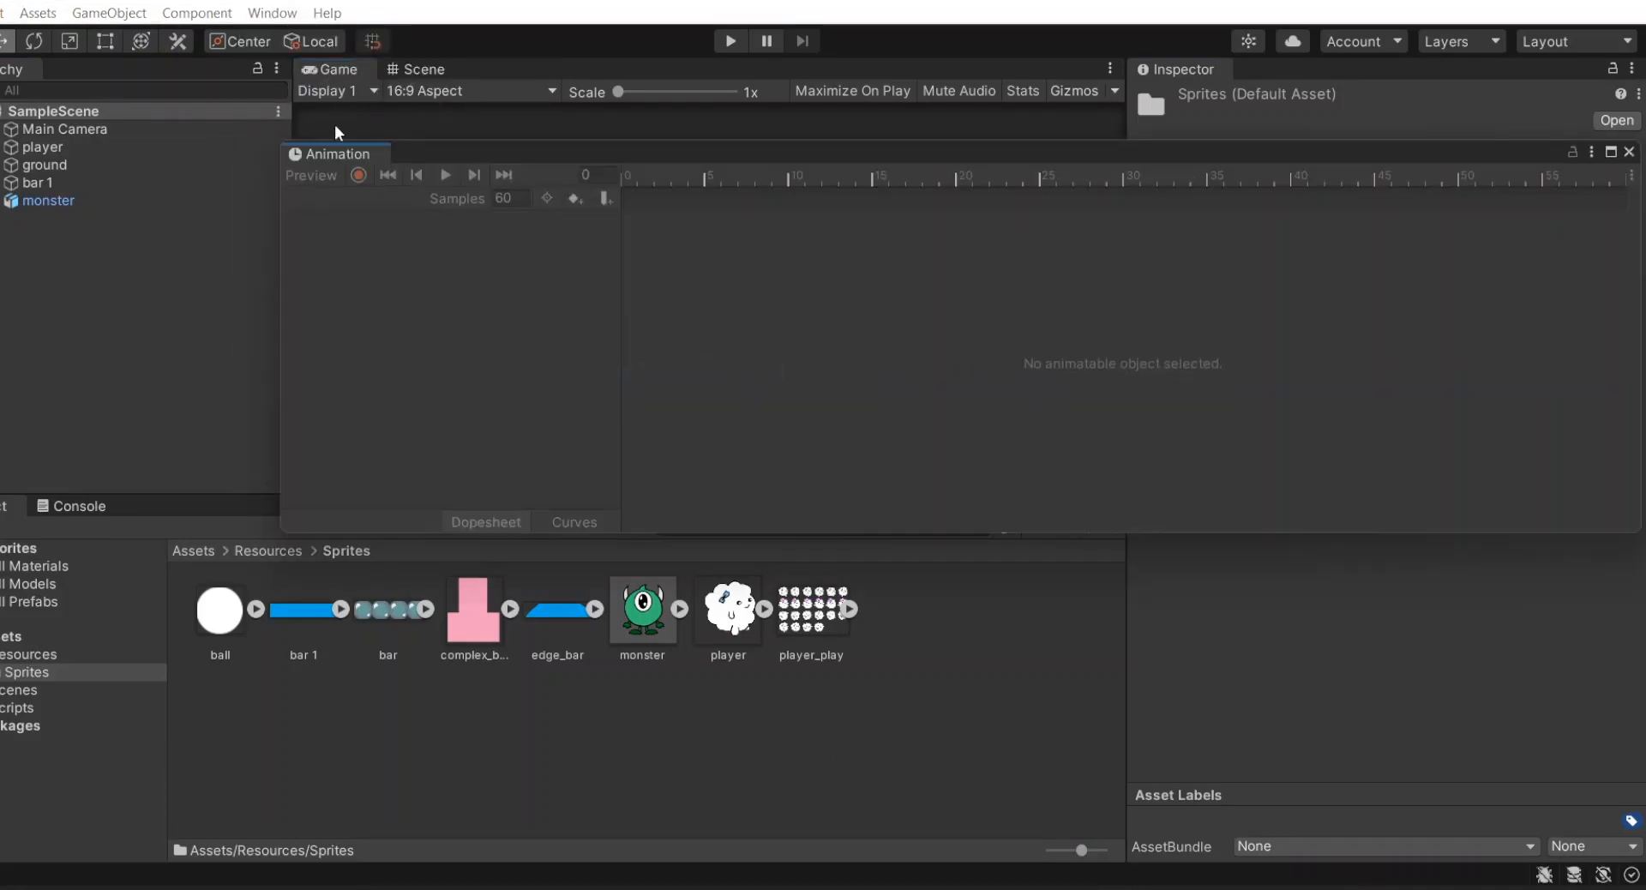
{"action": "left_click_drag", "start_coordinate": [319, 151], "coordinate": [484, 69]}
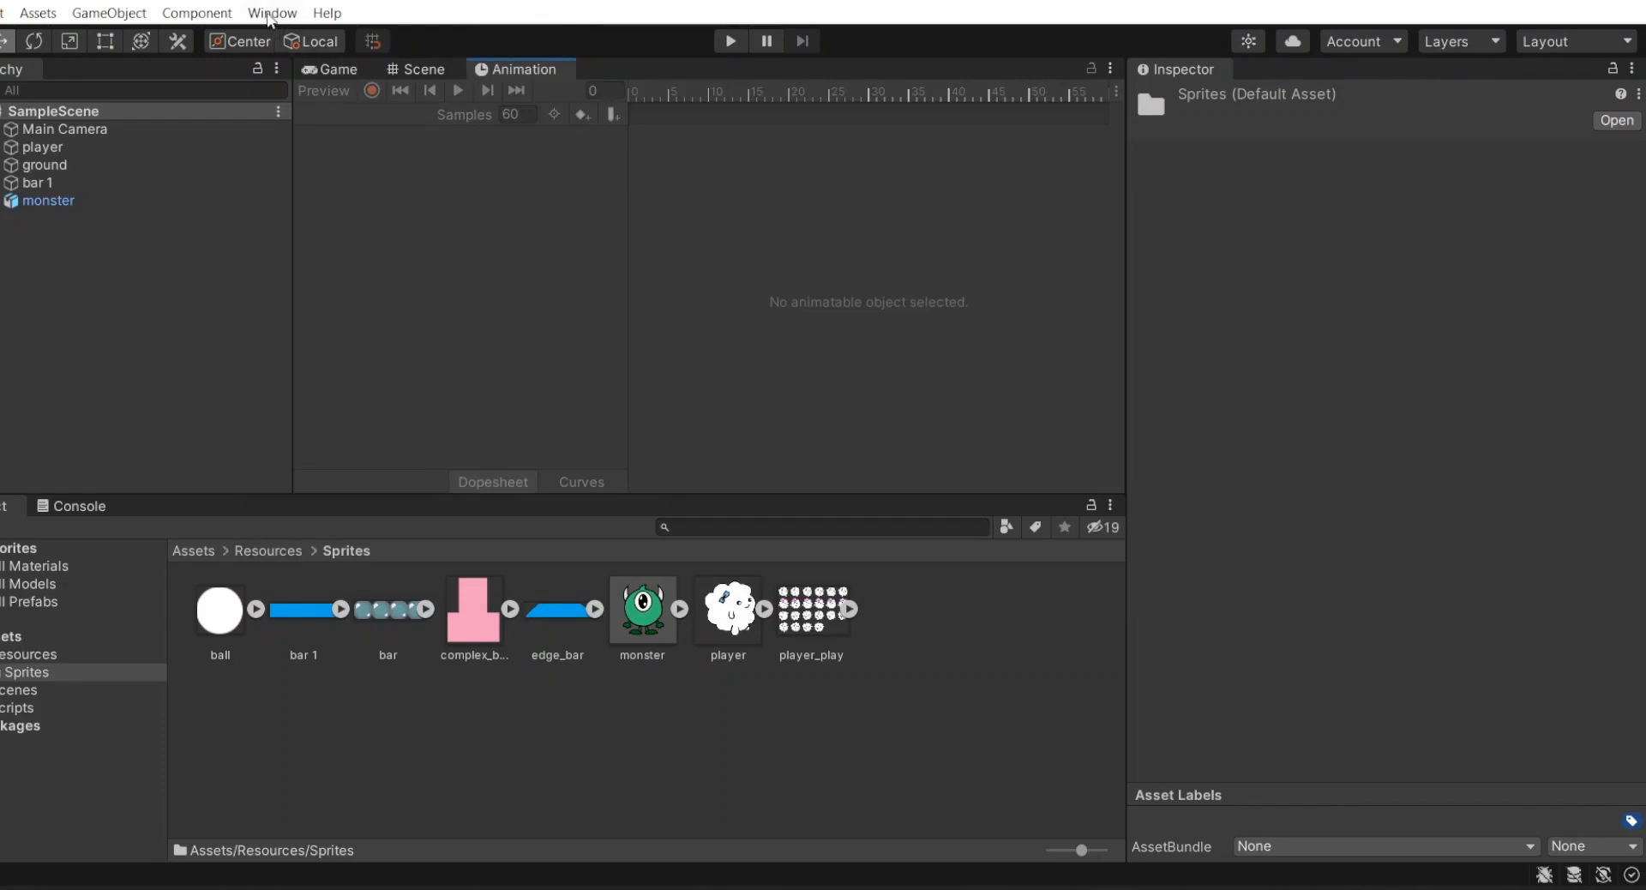
- Open the Animator window alongside the Animation window and bring the Animation window back to the front
{"action": "left_click", "coordinate": [273, 13]}
{"action": "mouse_move", "coordinate": [423, 395]}
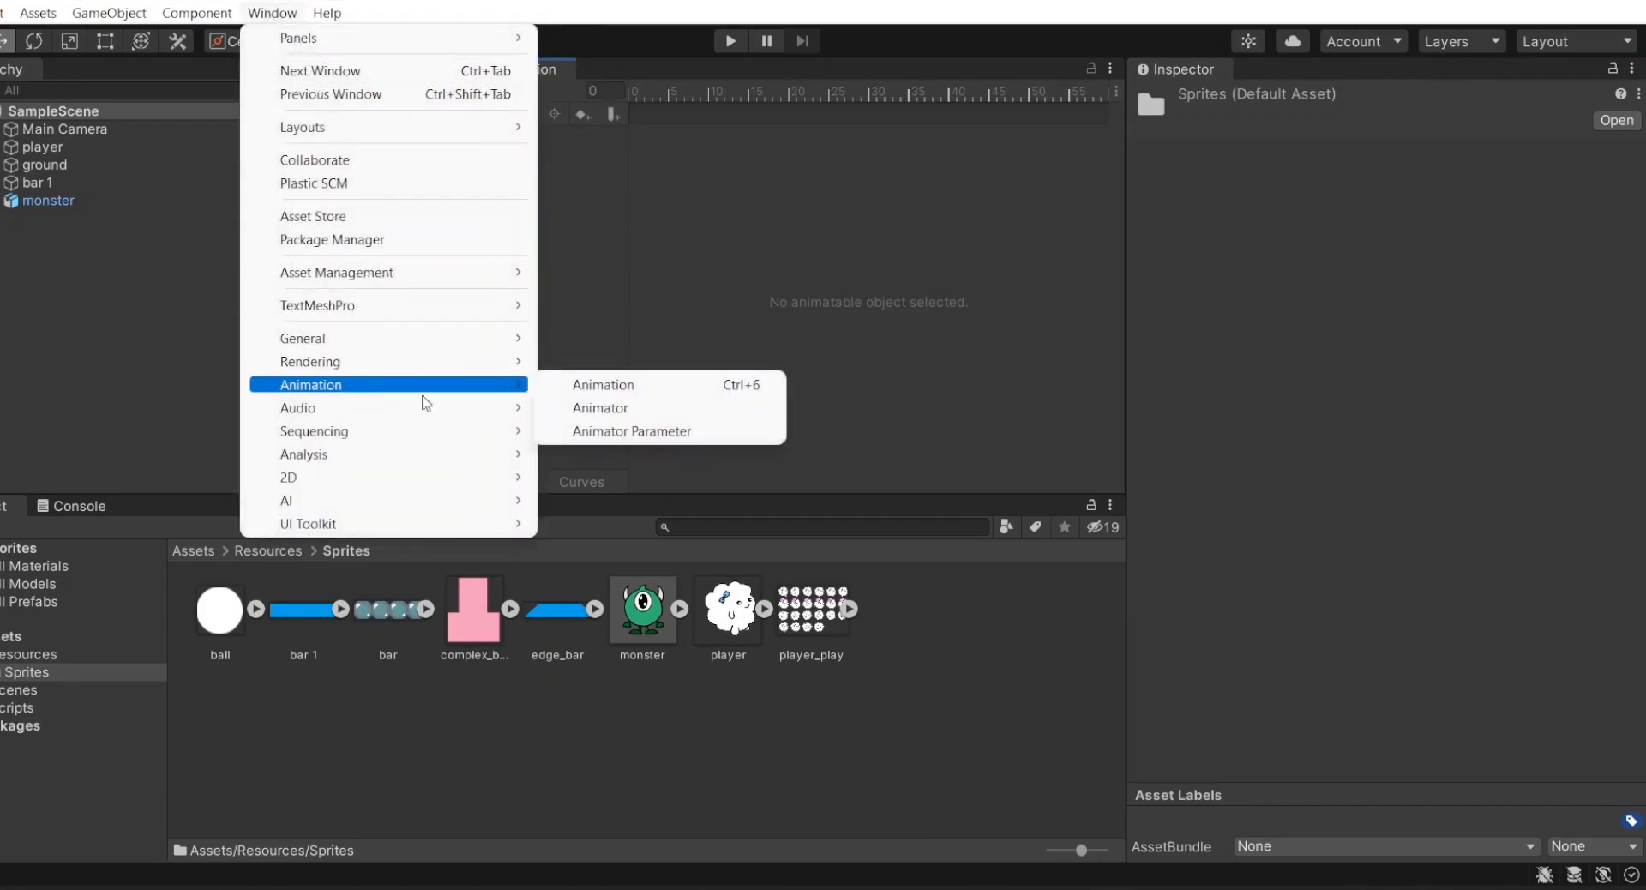
{"action": "left_click", "coordinate": [577, 410]}
{"action": "left_click", "coordinate": [513, 68]}
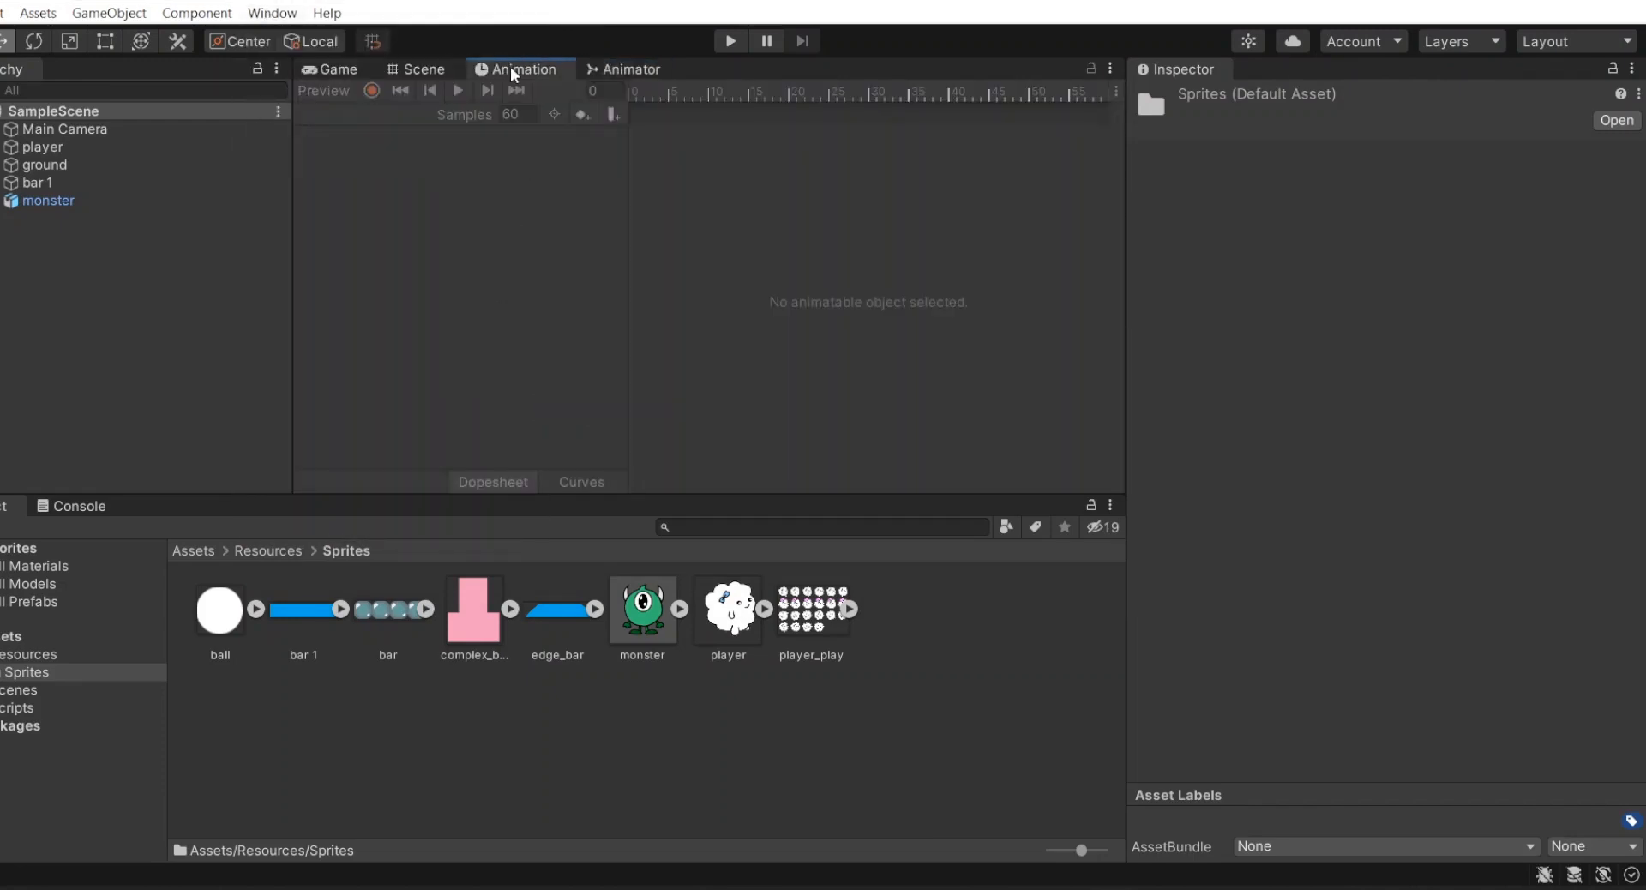
- Create an animation clip for the player object and save it as Move_Right in the Resources folder
{"action": "left_click", "coordinate": [34, 147]}
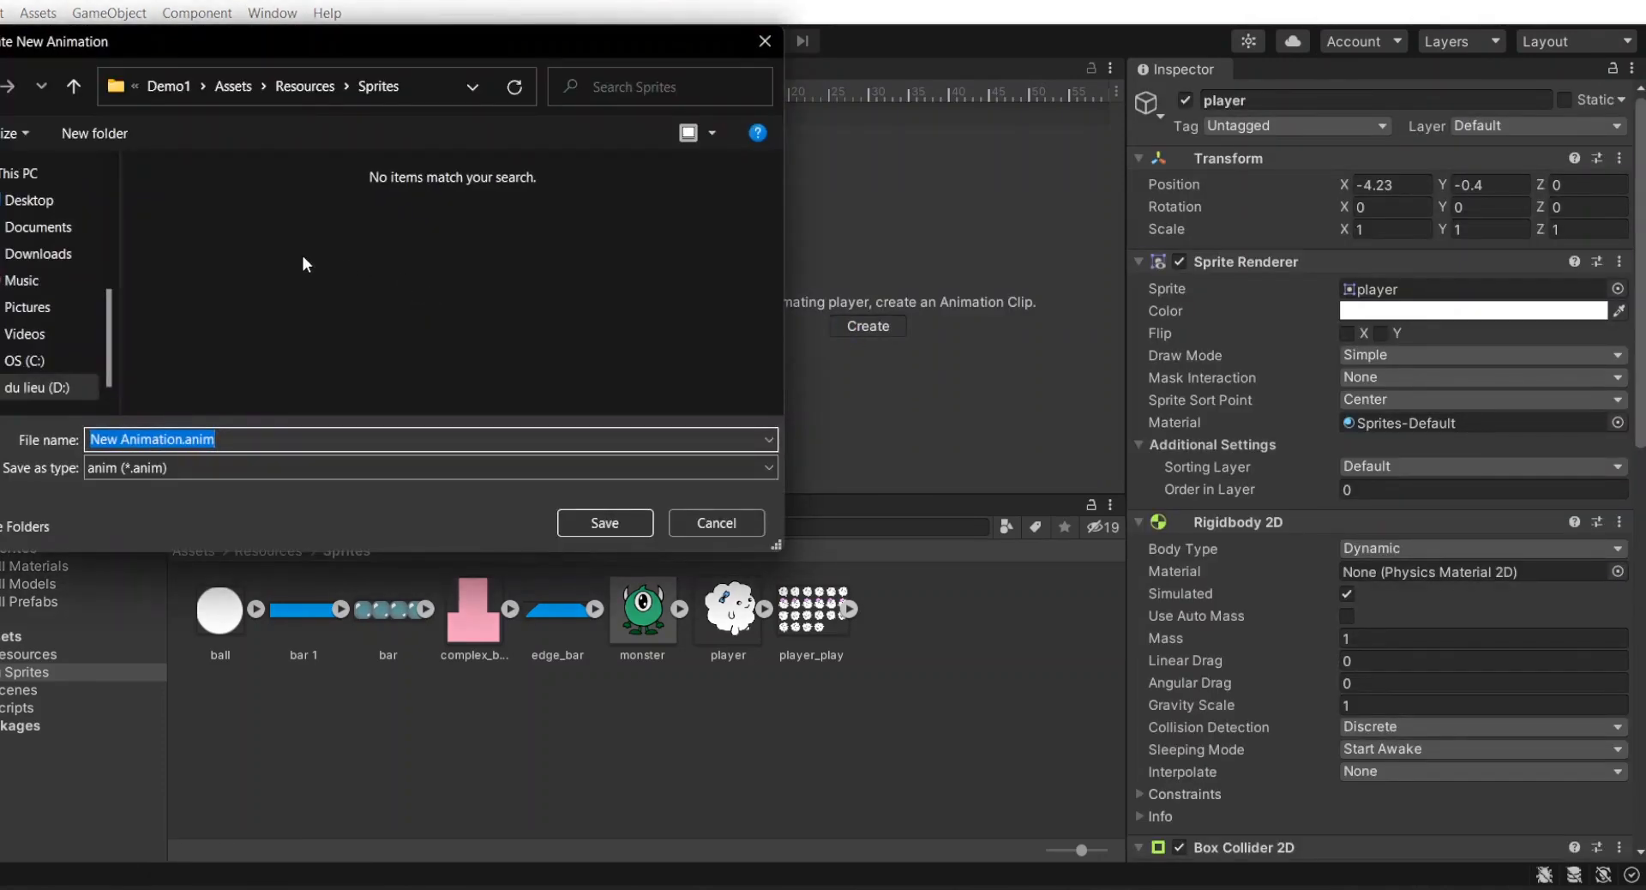
{"action": "left_click", "coordinate": [304, 86]}
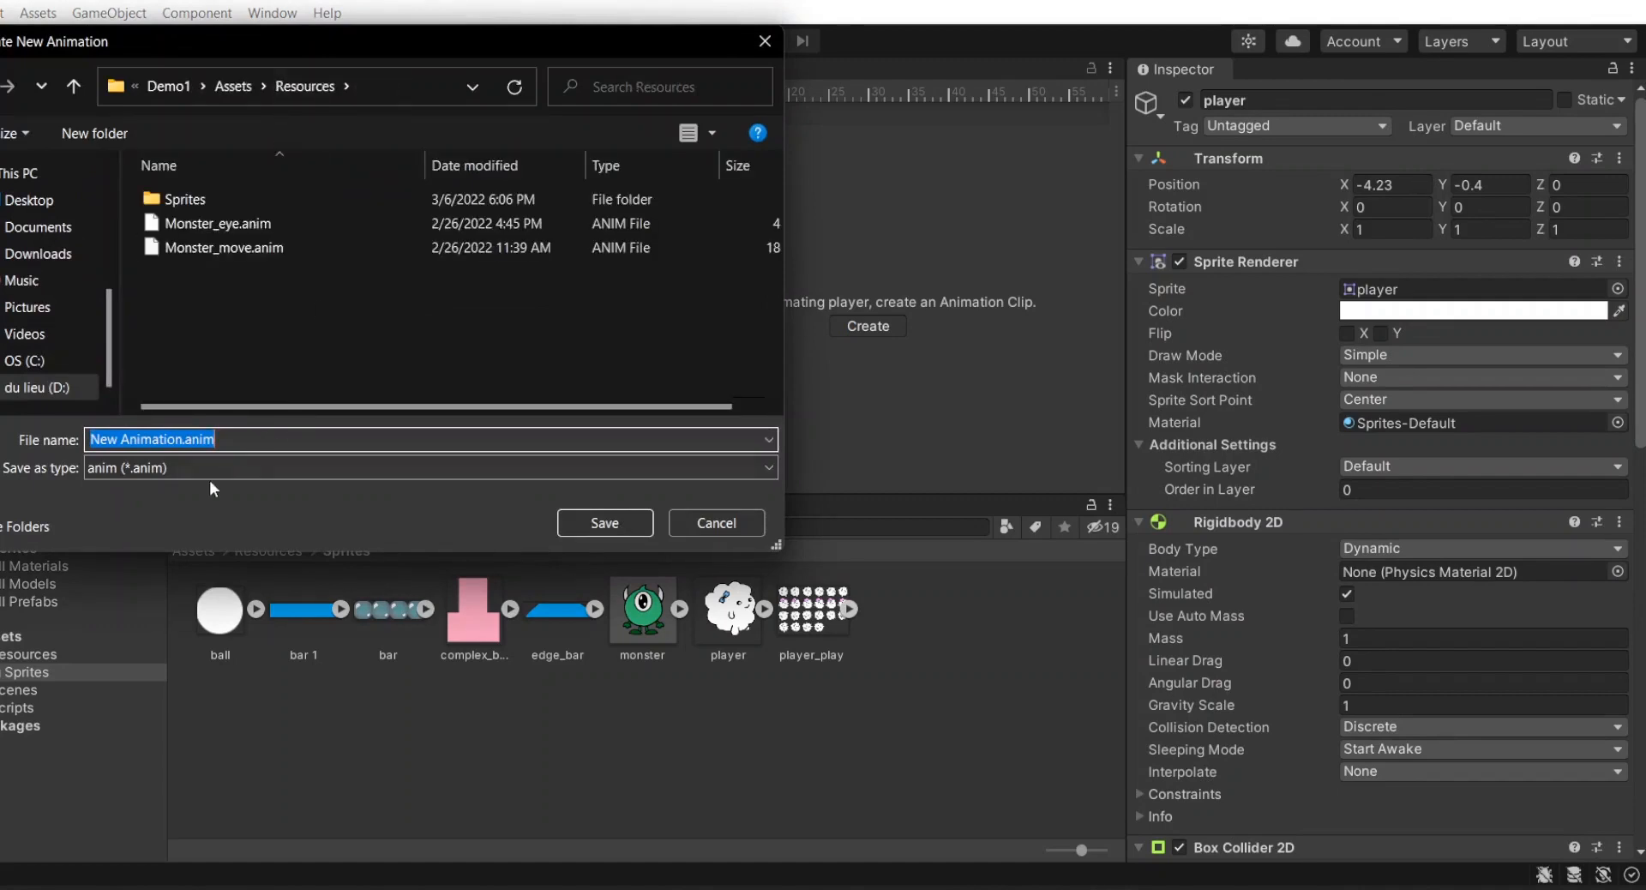
{"action": "type", "text": "Move"}
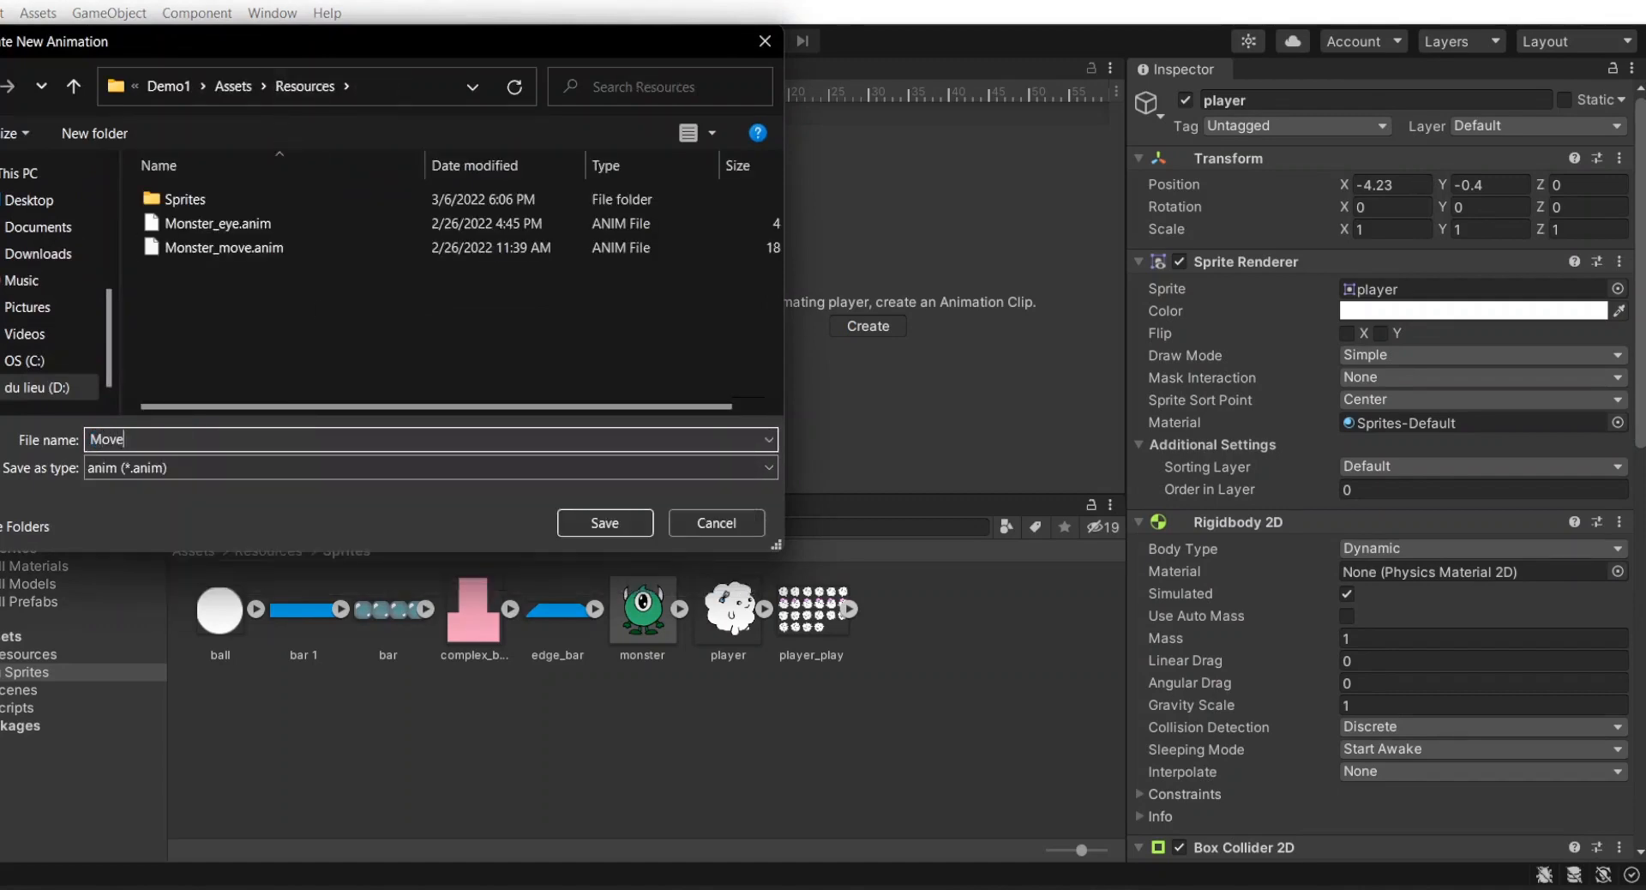
{"action": "type", "text": "_Right"}
{"action": "key", "text": "Return"}
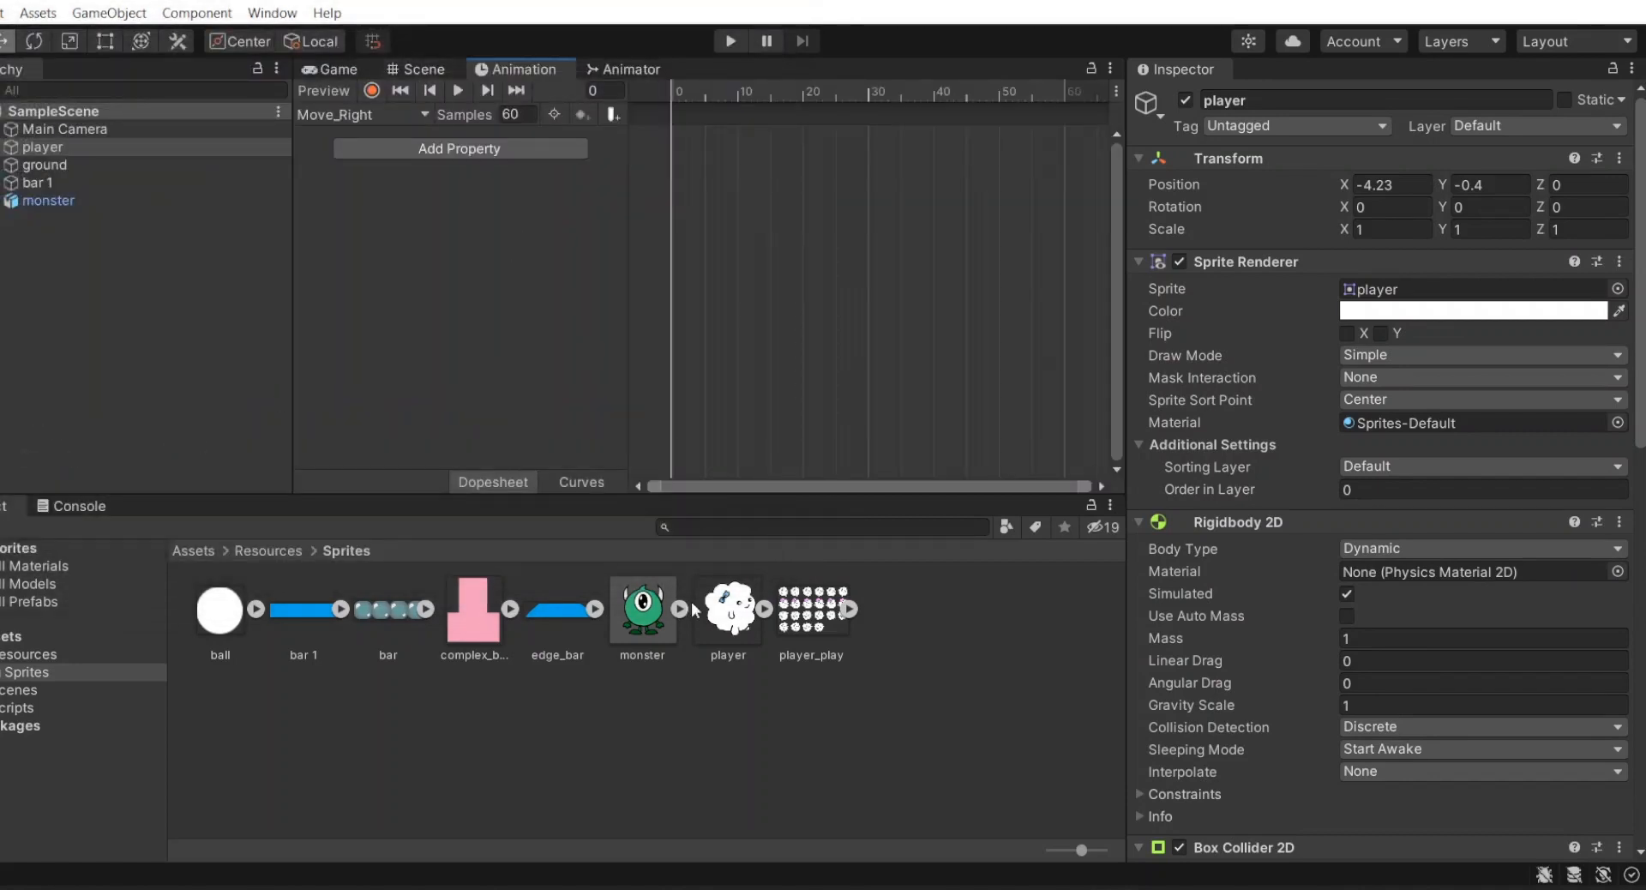
- Add the six sprites player_play_0 to player_play_5 as keyframes at the start of the Move_Right clip
{"action": "left_click", "coordinate": [848, 610]}
{"action": "left_click", "coordinate": [960, 611]}
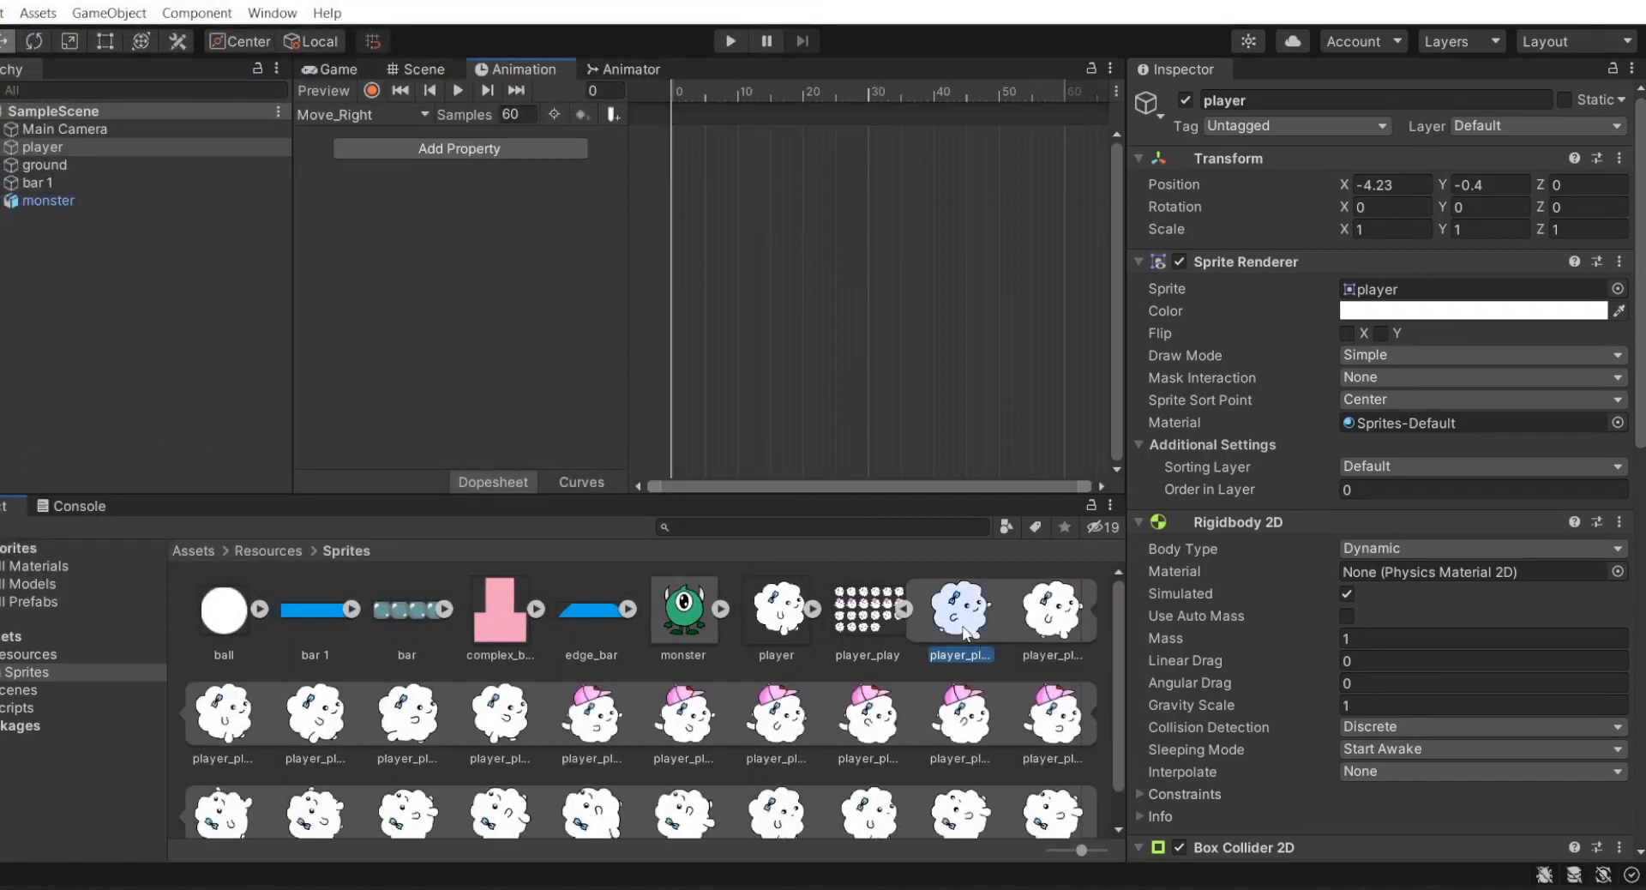
{"action": "left_click", "coordinate": [500, 720], "text": "shift"}
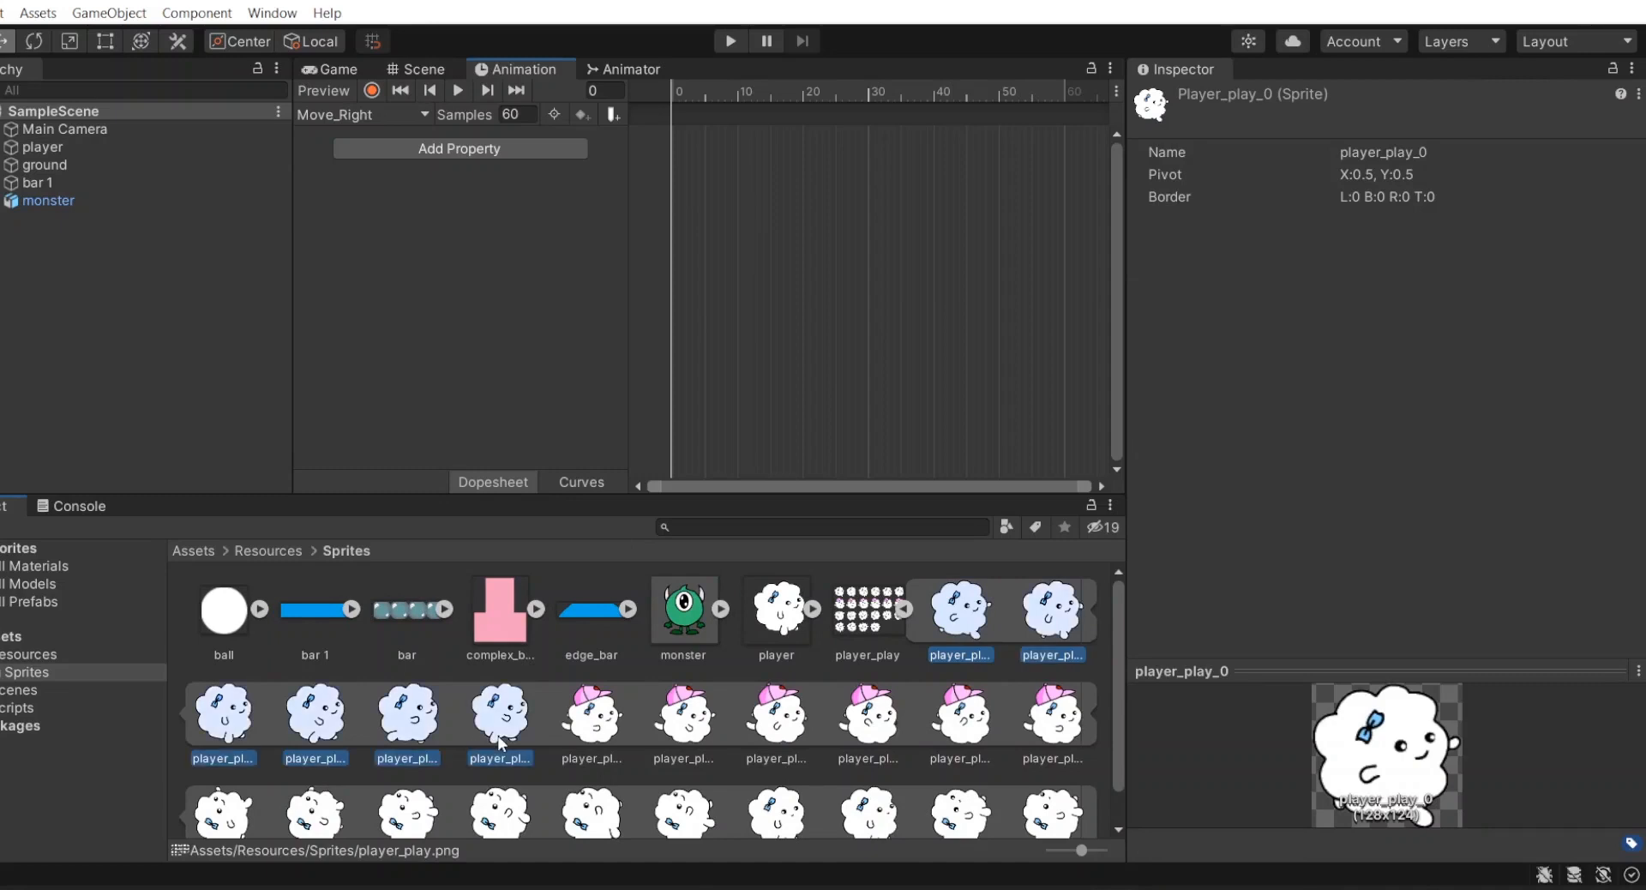
{"action": "left_click", "coordinate": [500, 720]}
{"action": "left_click", "coordinate": [959, 630]}
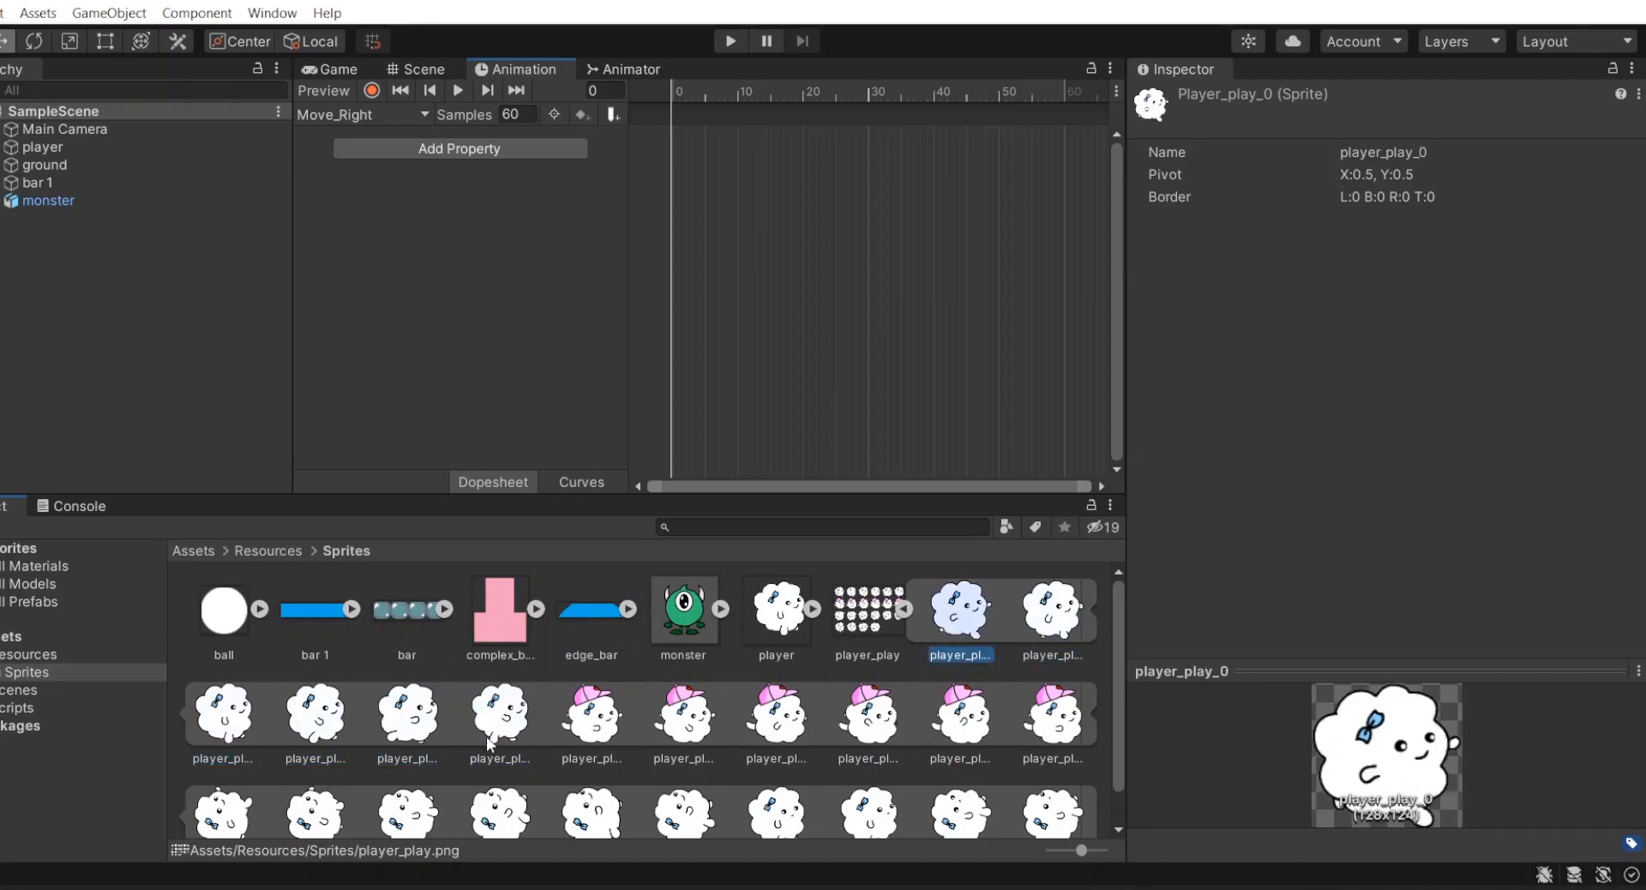
{"action": "left_click", "coordinate": [496, 739], "text": "shift"}
{"action": "left_click_drag", "start_coordinate": [943, 647], "coordinate": [674, 133]}
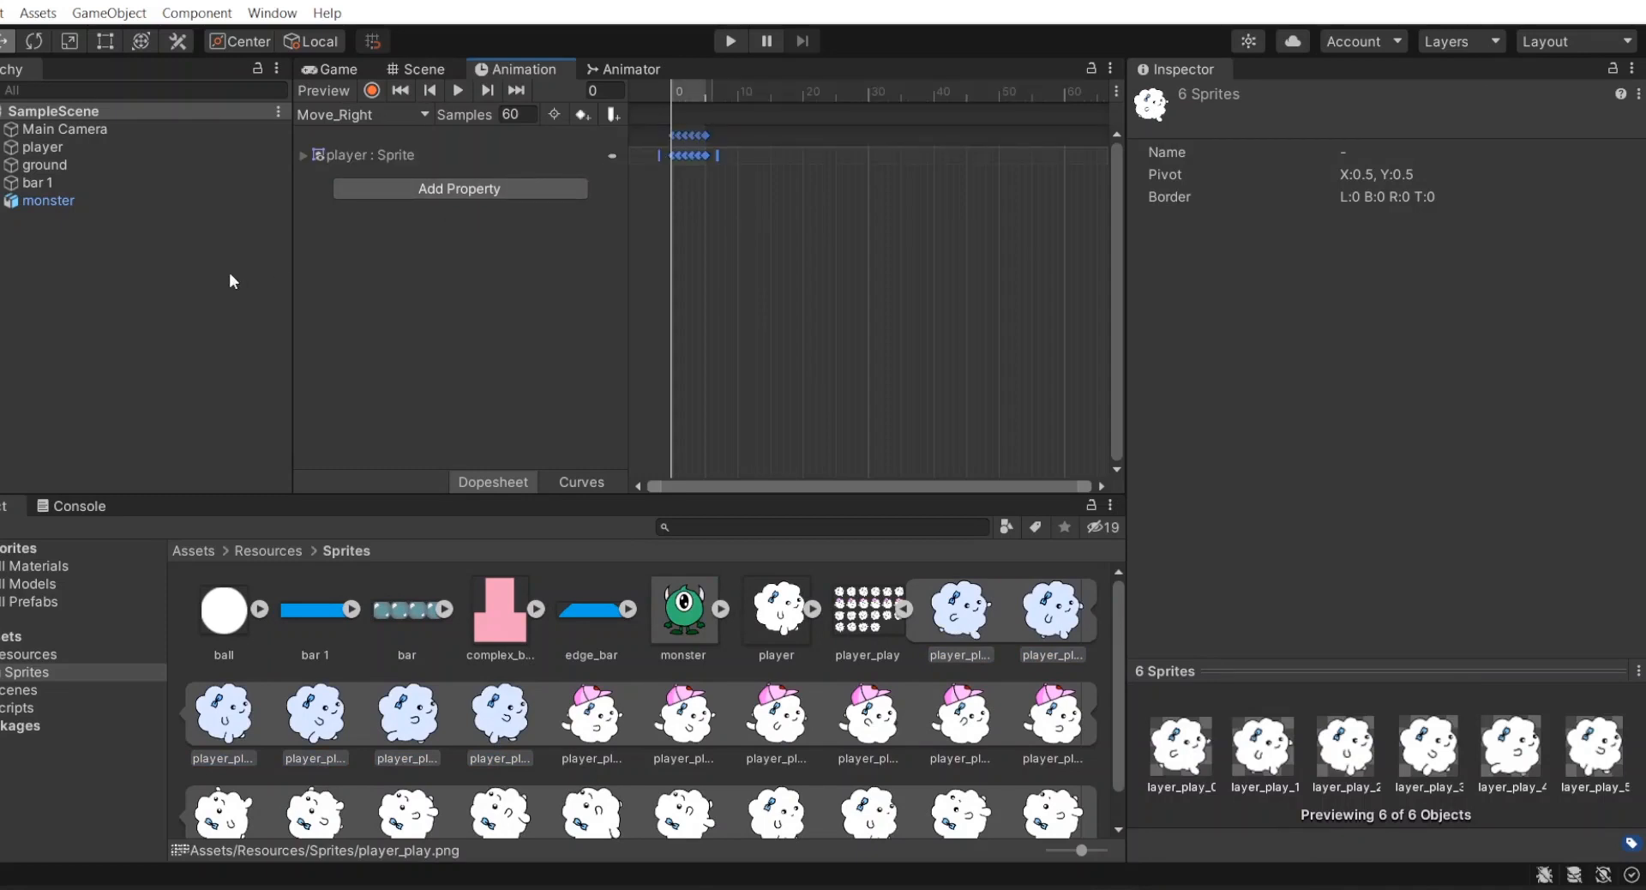
- Dock the Animation window beside the Console and preview the Move_Right clip in the Game view
{"action": "left_click_drag", "start_coordinate": [523, 69], "coordinate": [166, 528]}
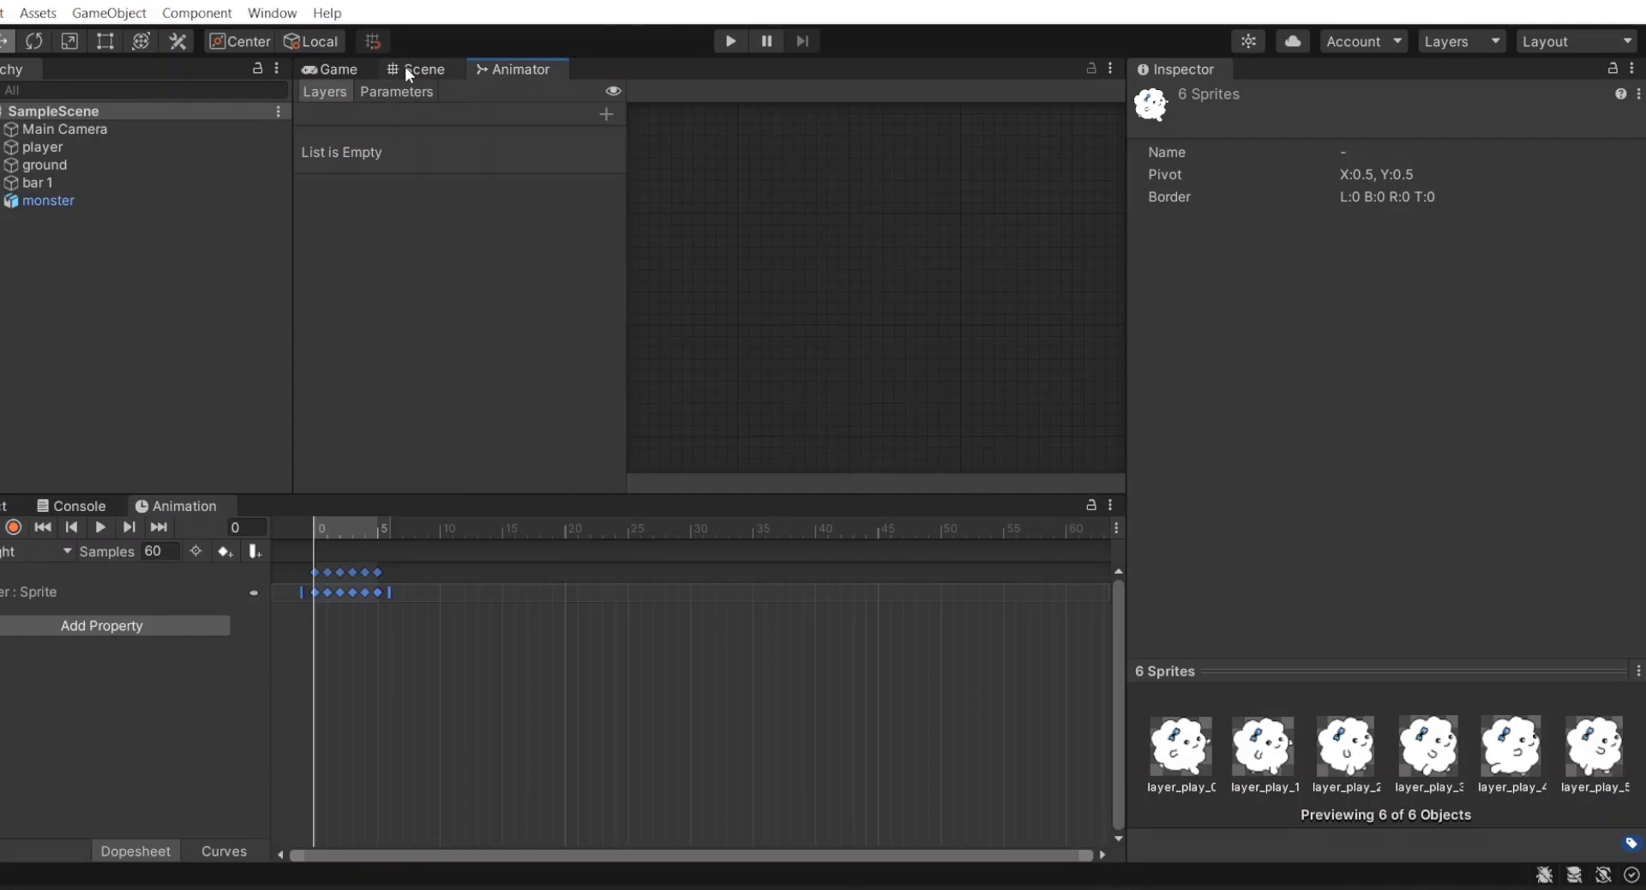
{"action": "left_click", "coordinate": [404, 70]}
{"action": "left_click", "coordinate": [357, 72]}
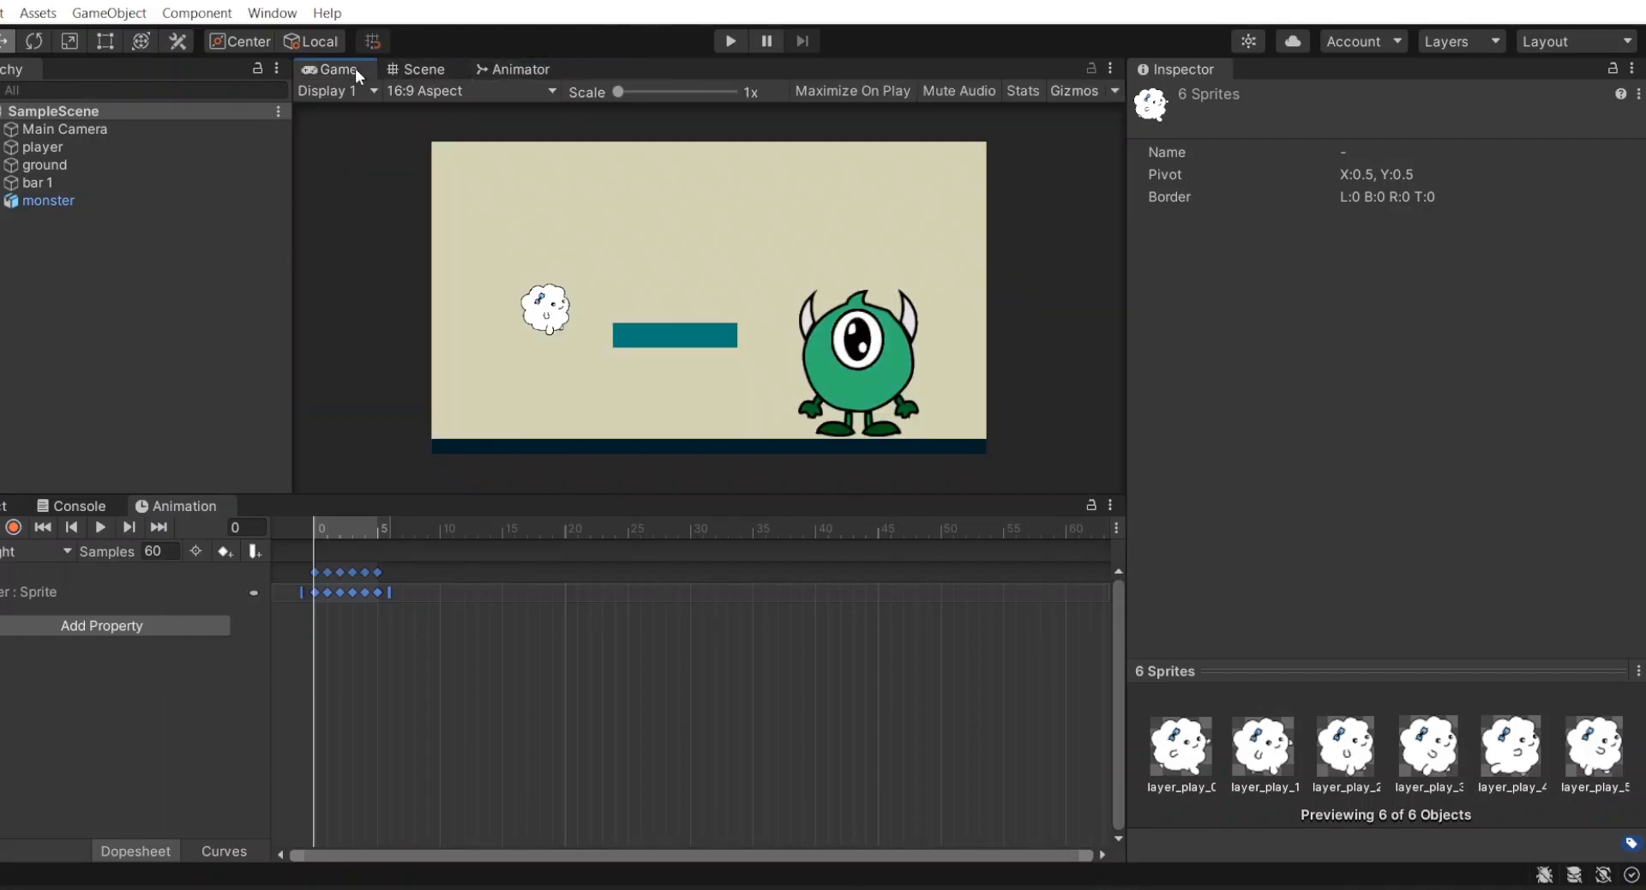
{"action": "left_click", "coordinate": [102, 527]}
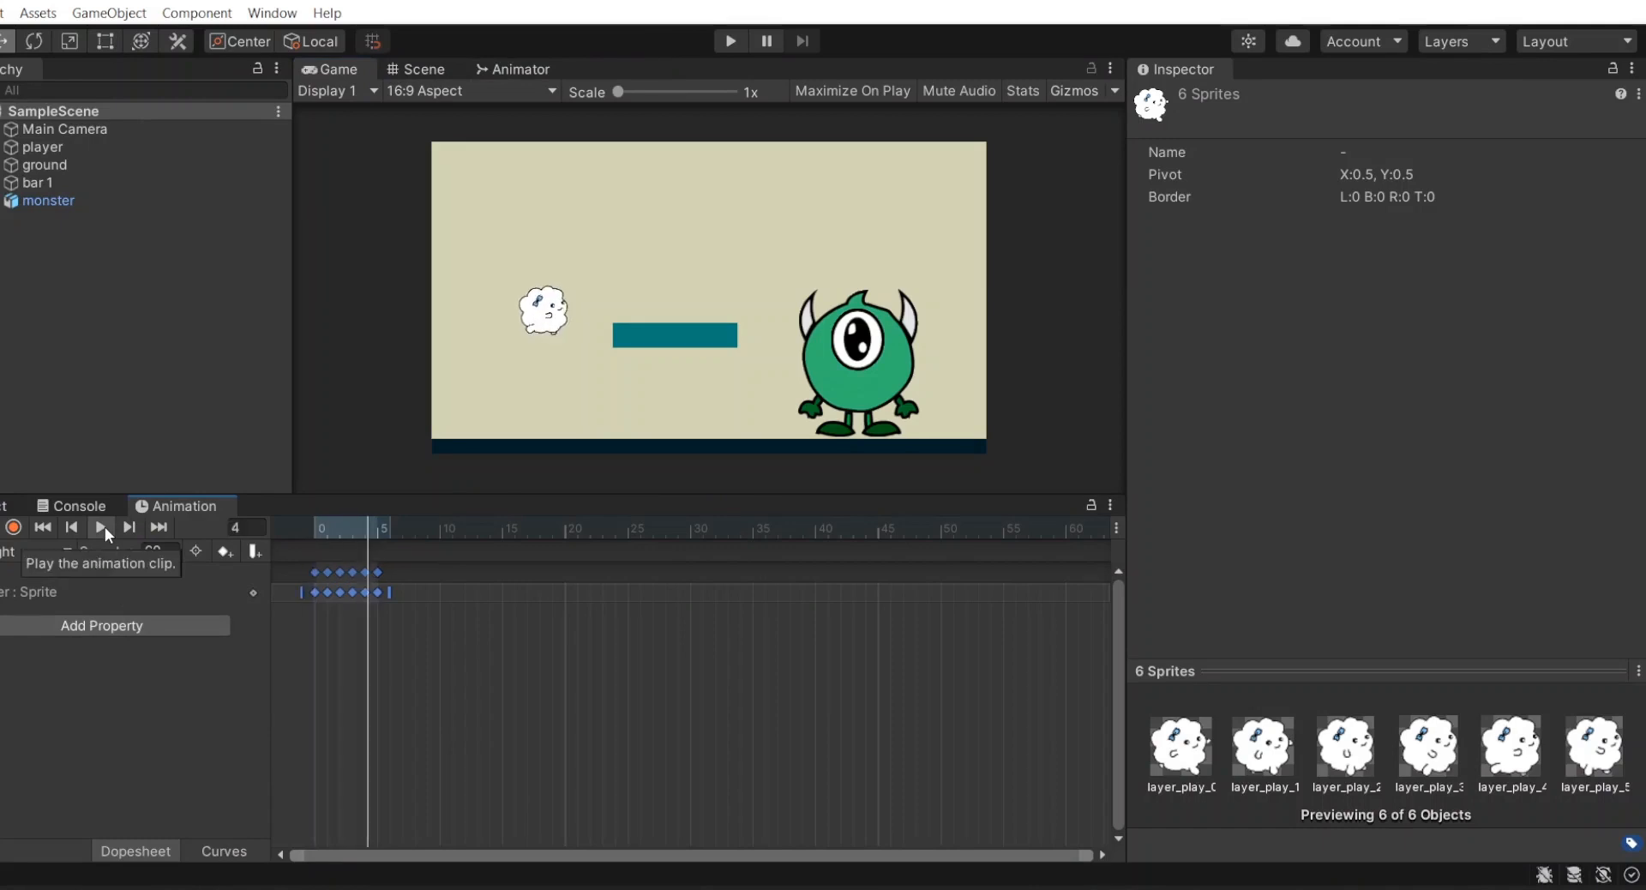
- Set the Move_Right clip's Samples value to 9
{"action": "left_click", "coordinate": [165, 551]}
{"action": "type", "text": "9"}
{"action": "key", "text": "Return"}
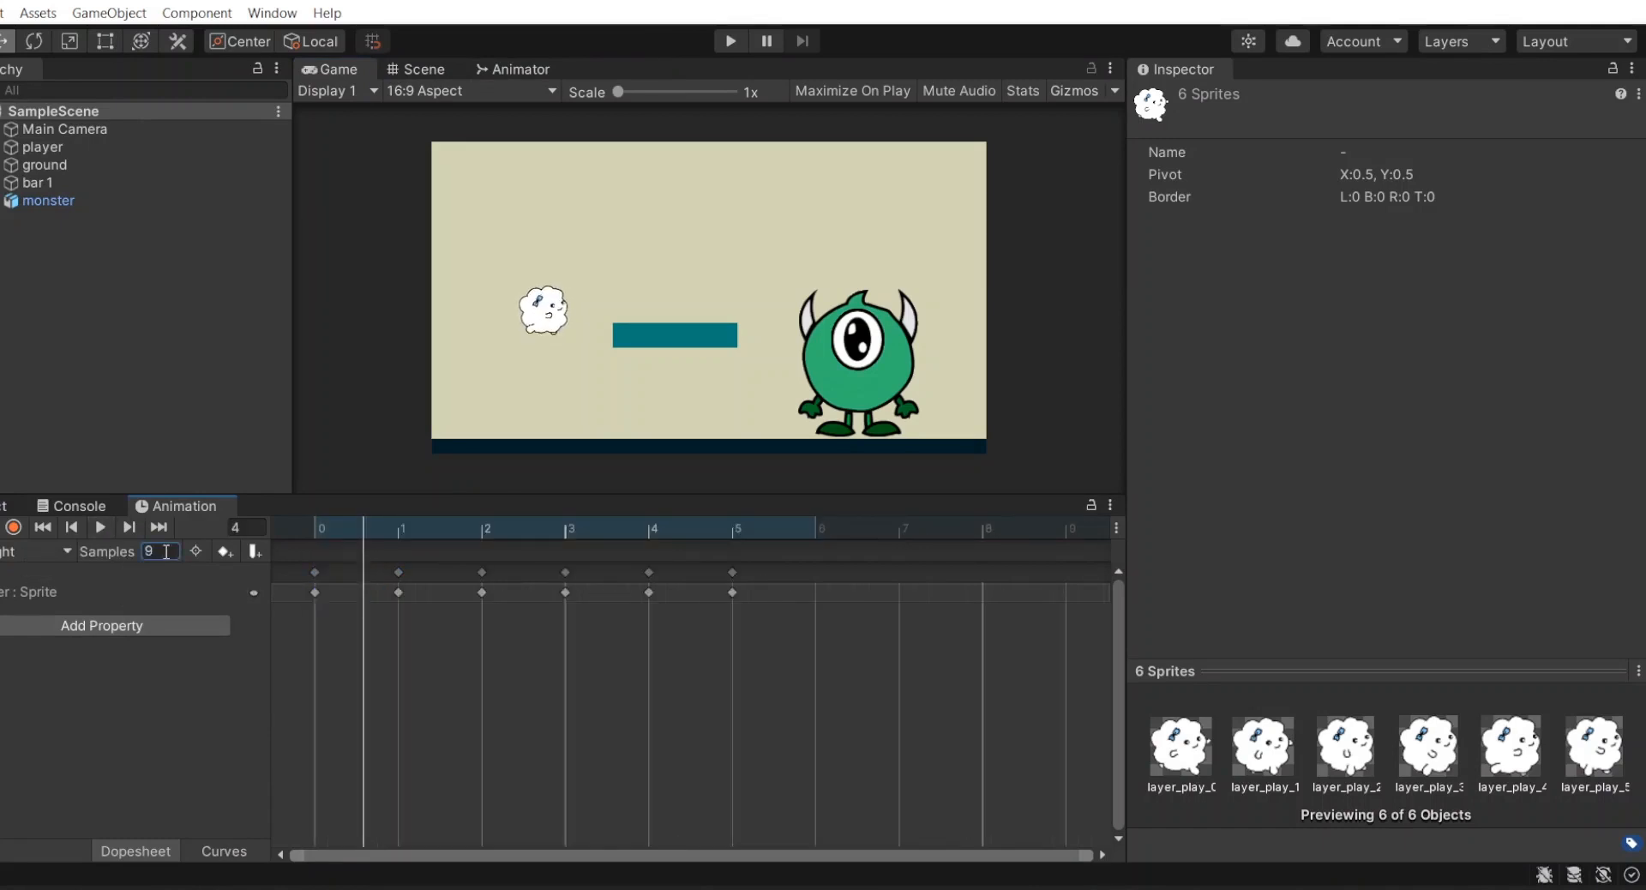
- Create a second animation clip for the player and save it as Move_Left in the Resources folder
{"action": "left_click", "coordinate": [109, 525]}
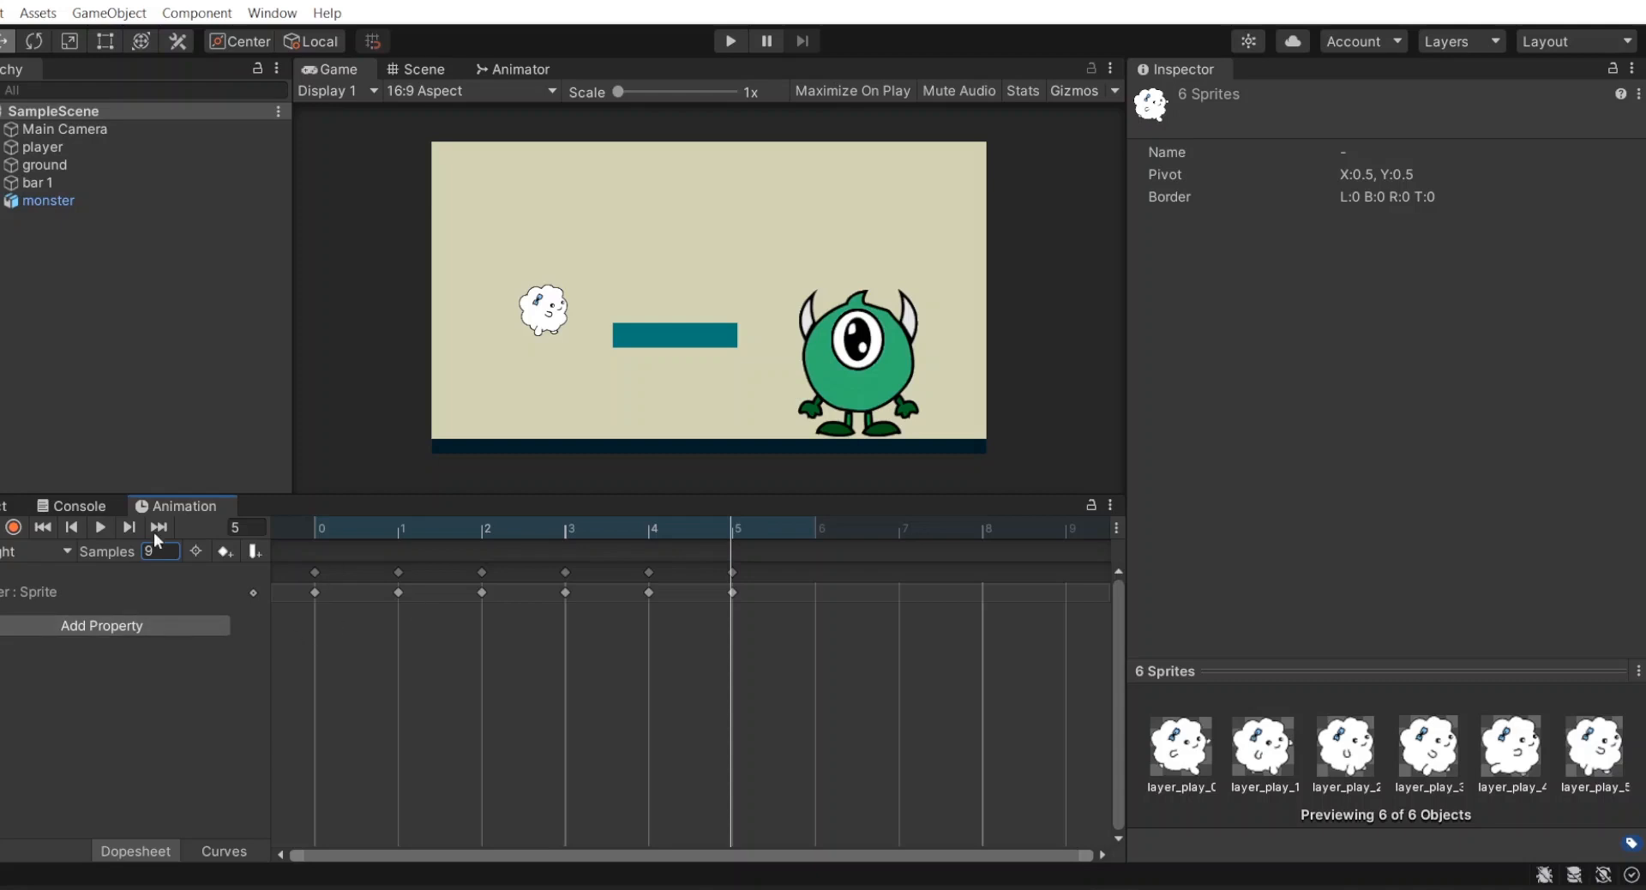
{"action": "left_click", "coordinate": [44, 549]}
{"action": "left_click", "coordinate": [42, 603]}
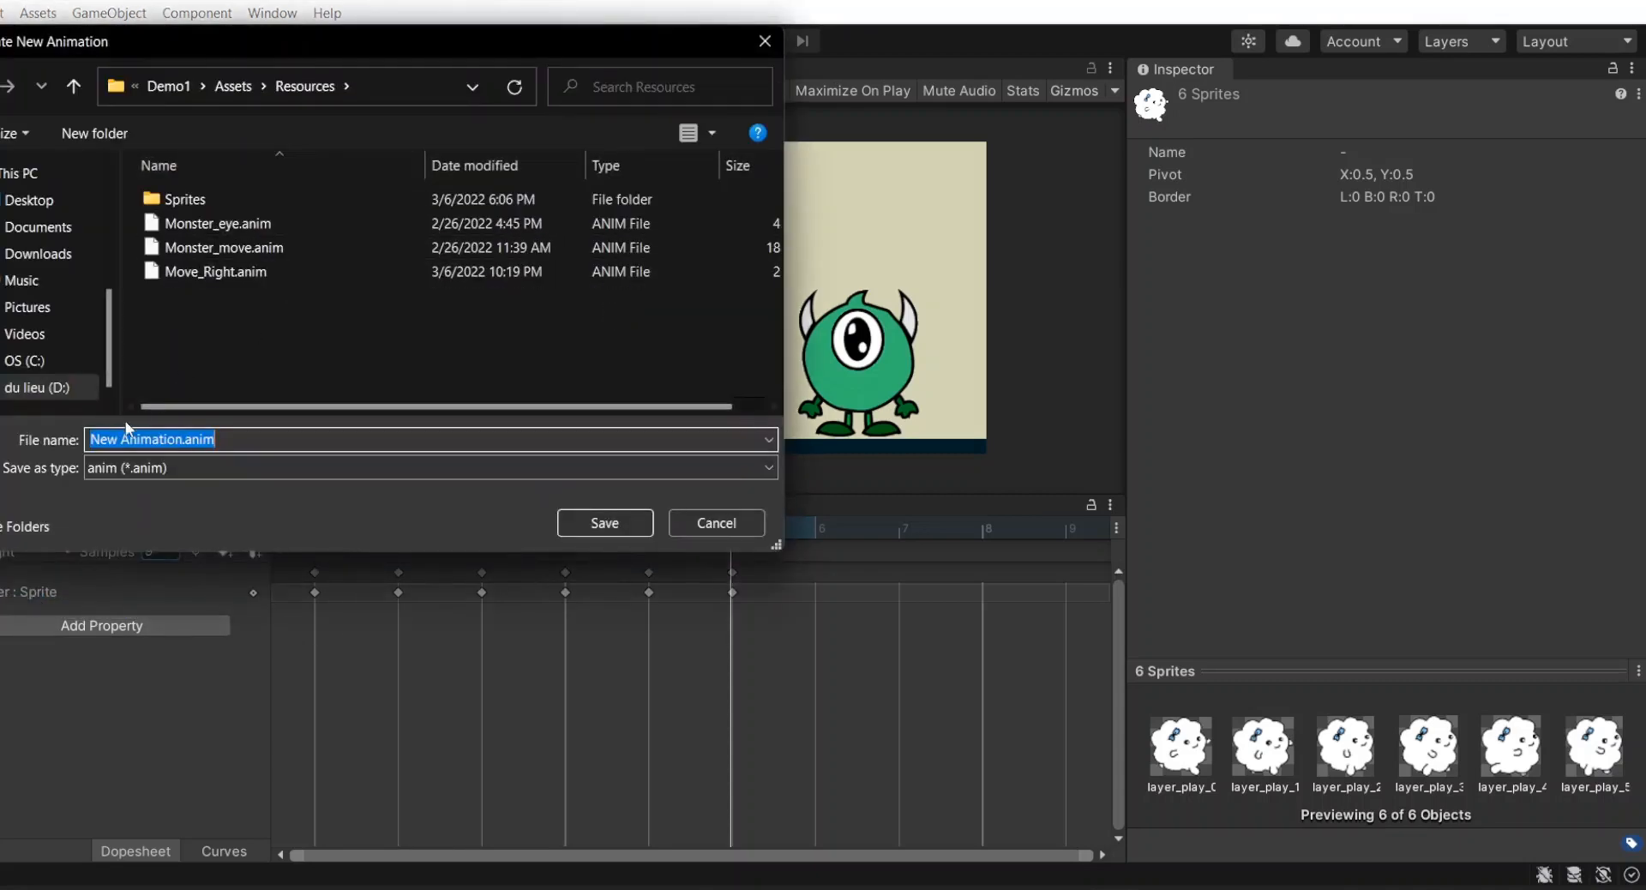
{"action": "type", "text": "Move_"}
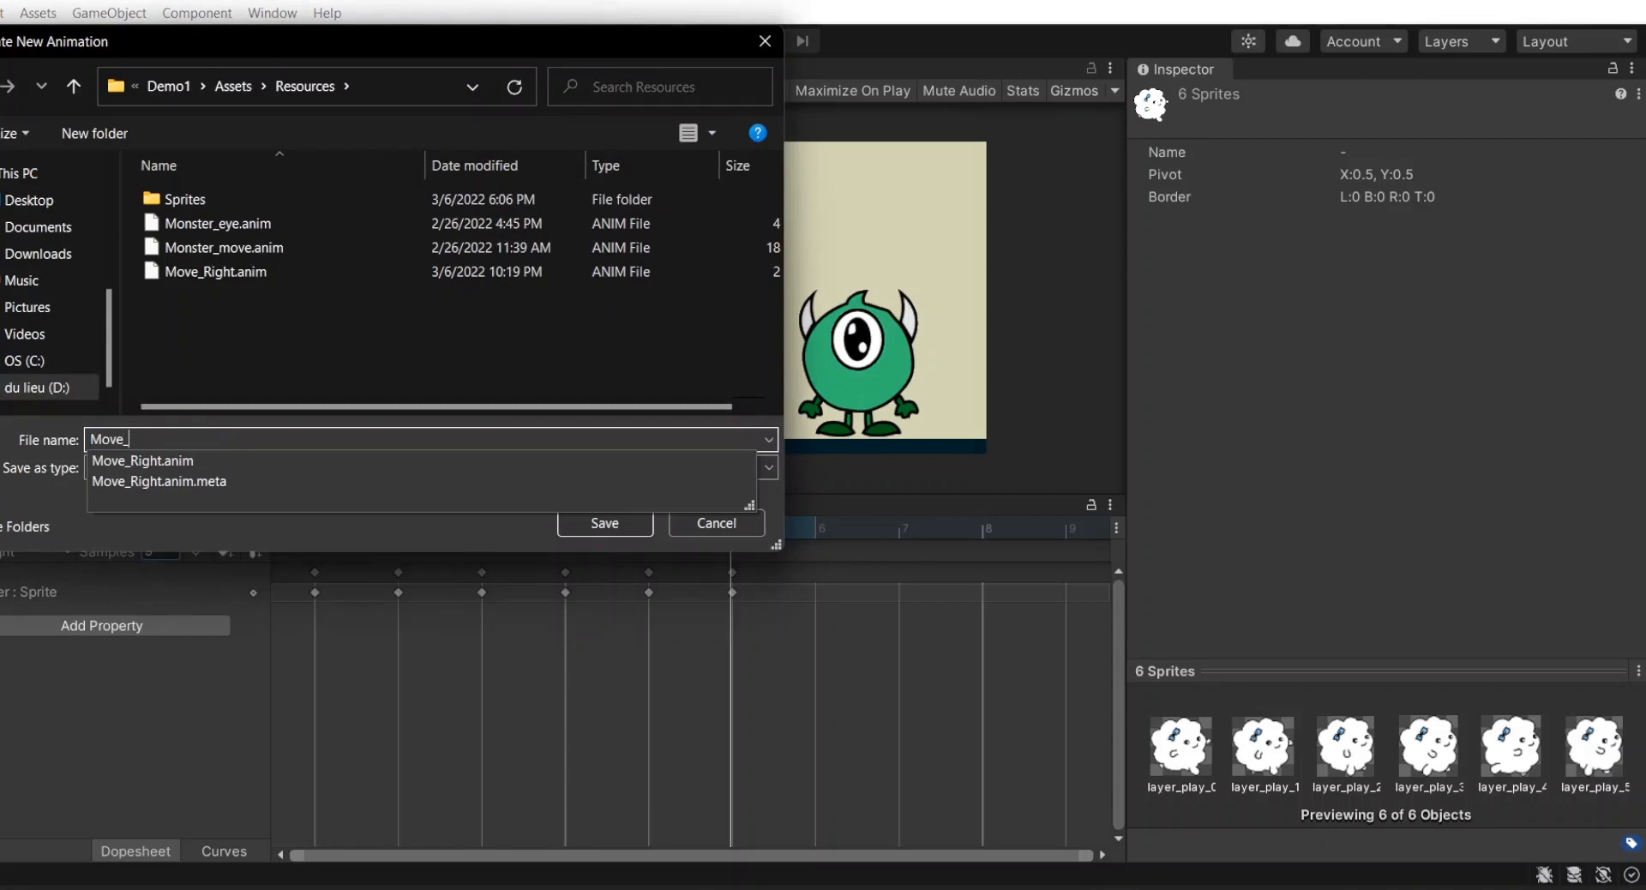
{"action": "type", "text": "Left"}
{"action": "key", "text": "Return"}
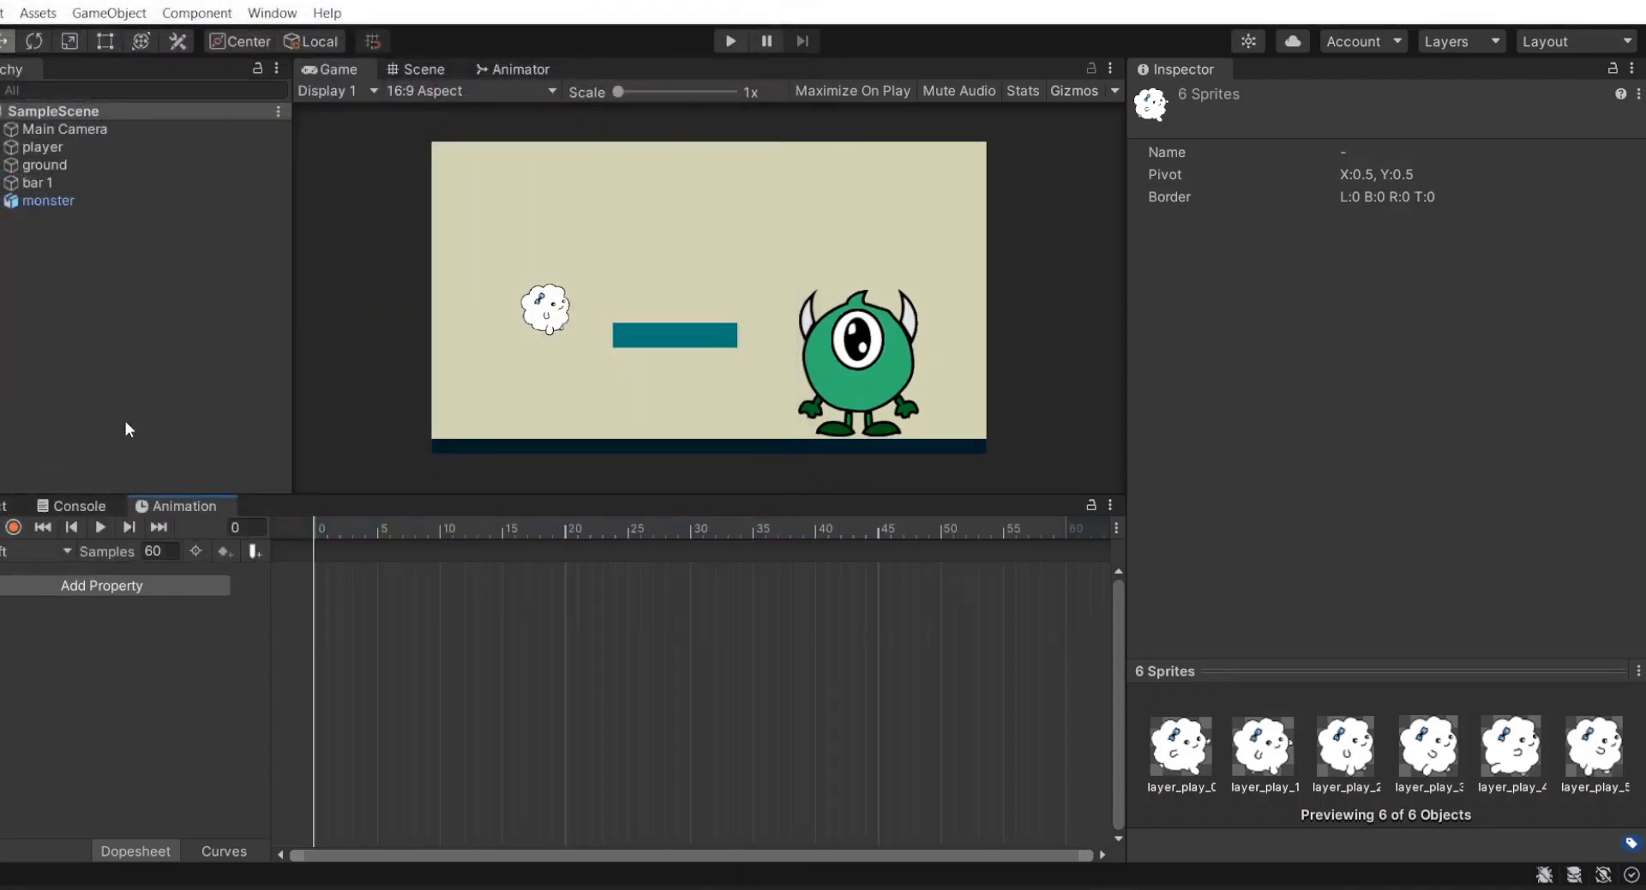
- Set the Move_Left clip's Samples to 9 and copy the six sprite keyframes from Move_Right into it
{"action": "left_click", "coordinate": [162, 549]}
{"action": "type", "text": "9"}
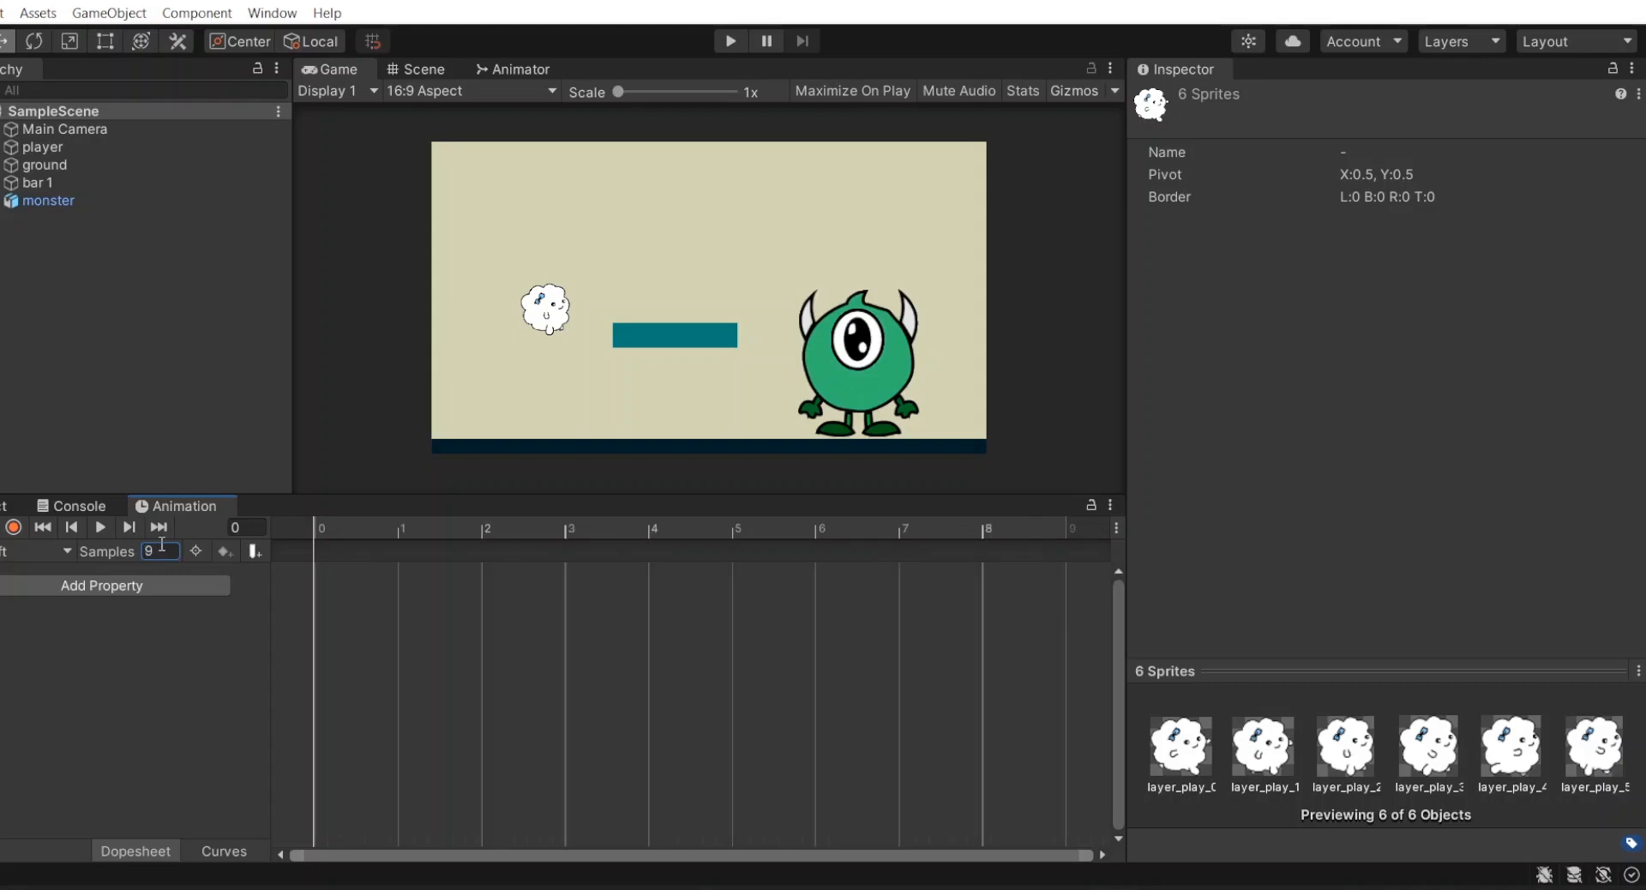
{"action": "left_click", "coordinate": [12, 553]}
{"action": "left_click", "coordinate": [10, 598]}
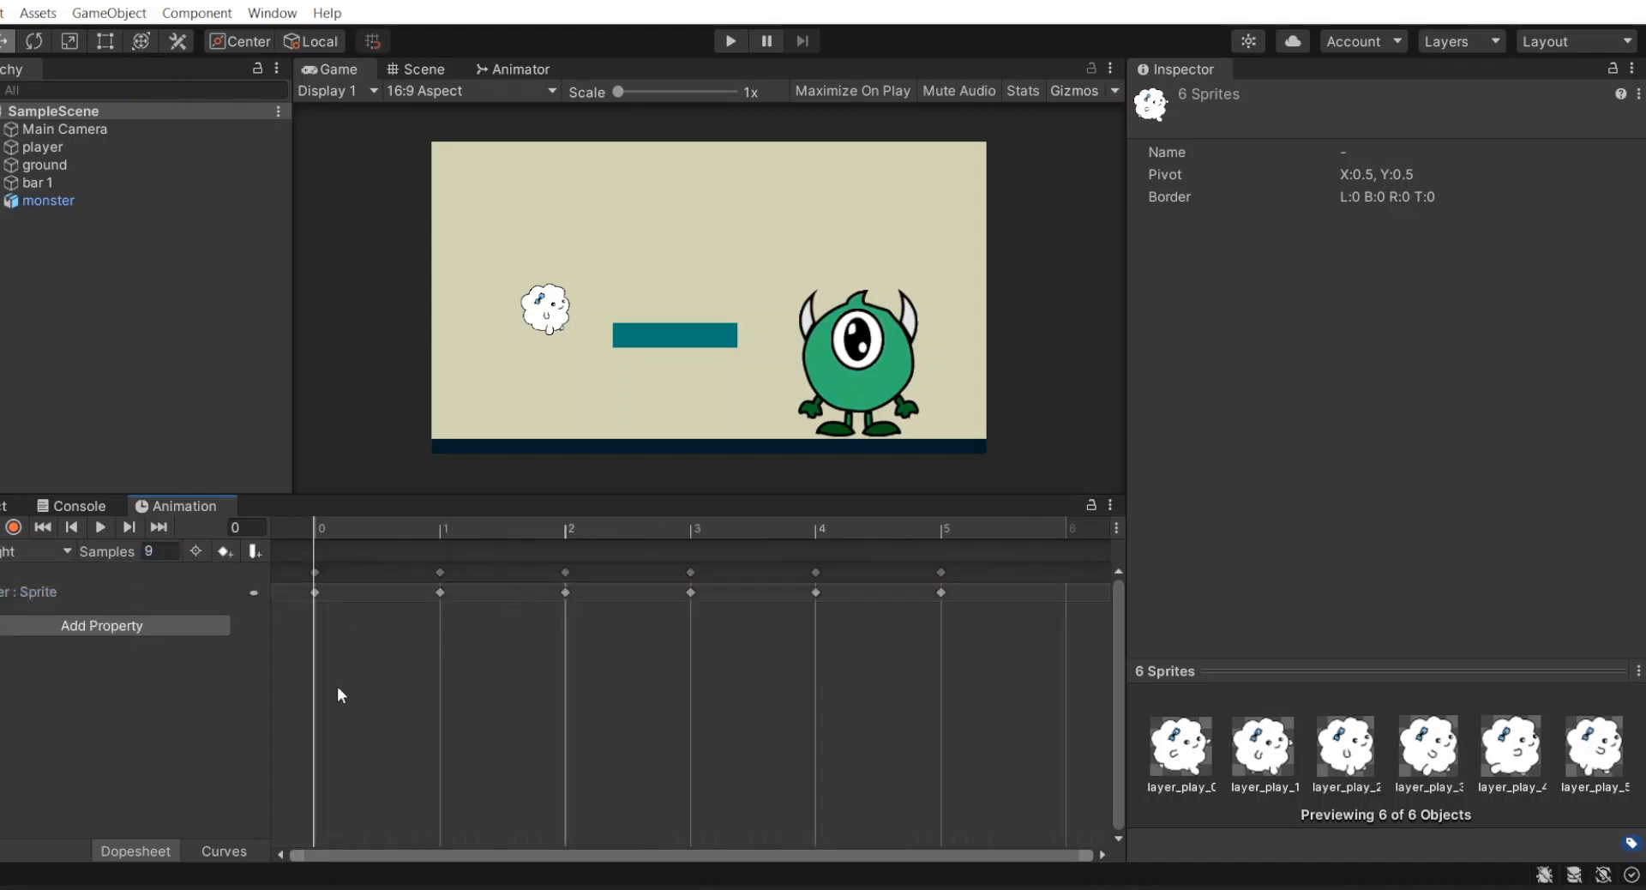
{"action": "key", "text": "ctrl+a"}
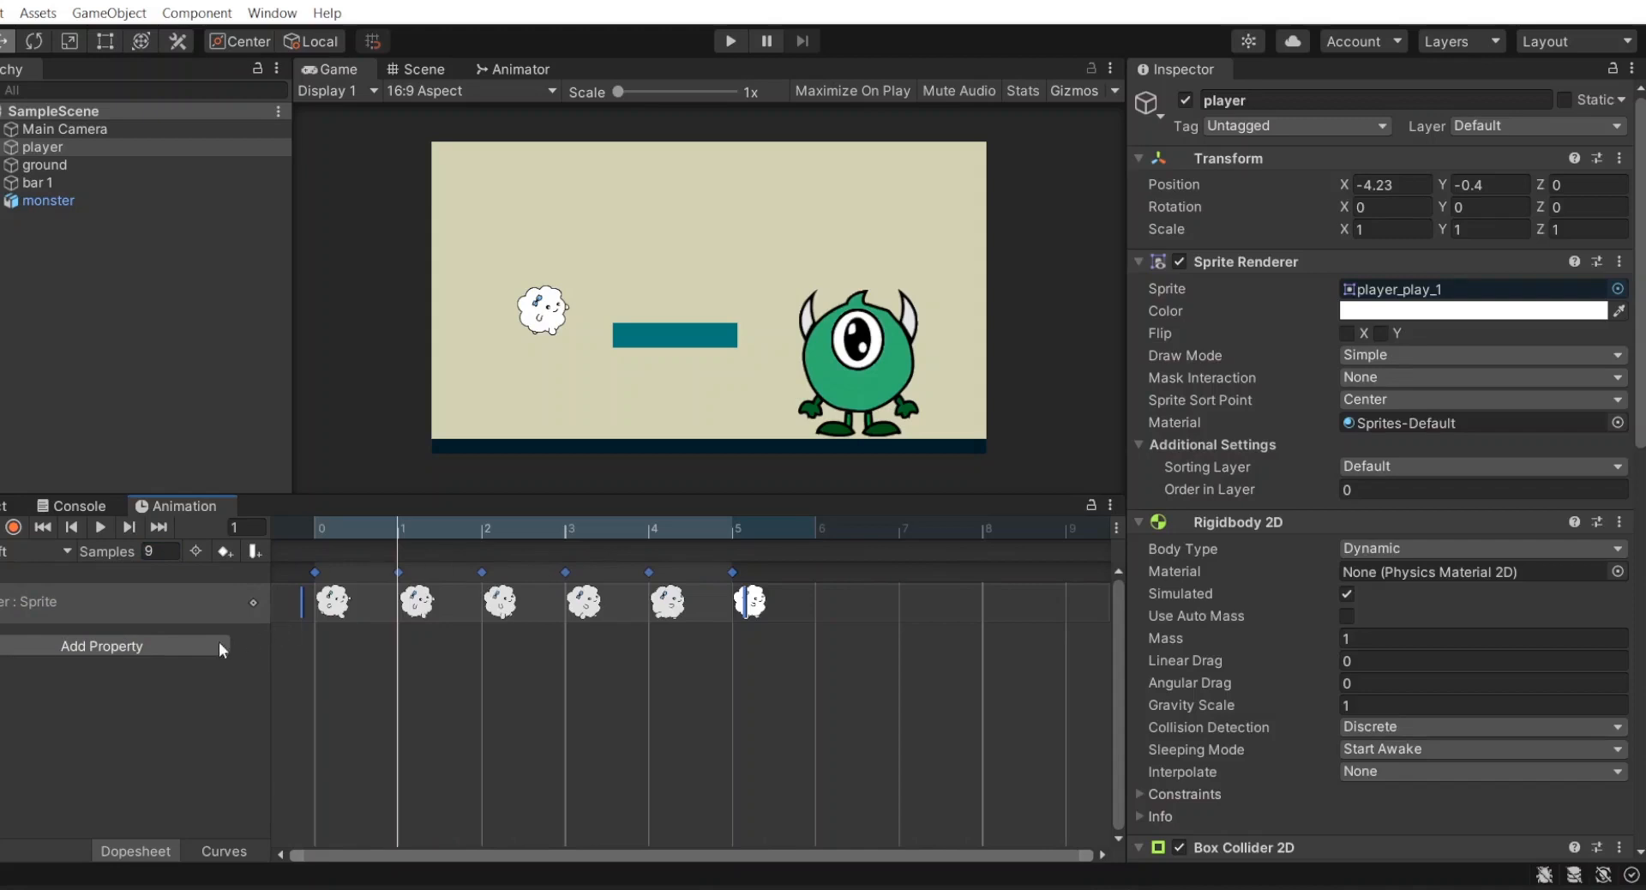
- Add the Sprite Renderer Flip X property to the Move_Left clip and enable it at frame 1
{"action": "left_click", "coordinate": [145, 645]}
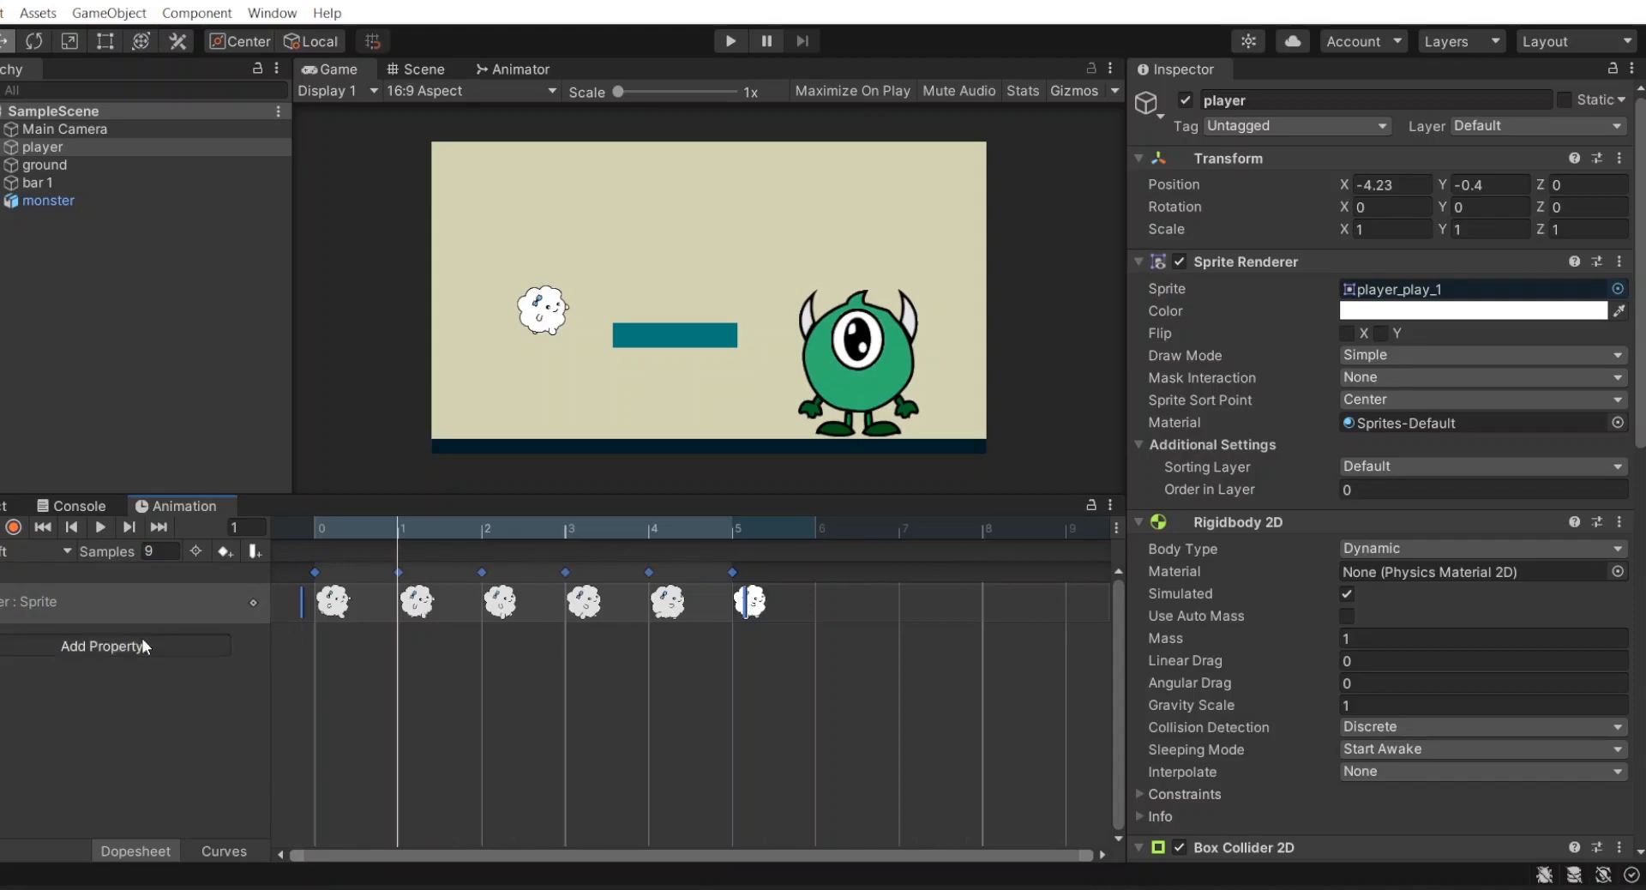
{"action": "left_click", "coordinate": [244, 635]}
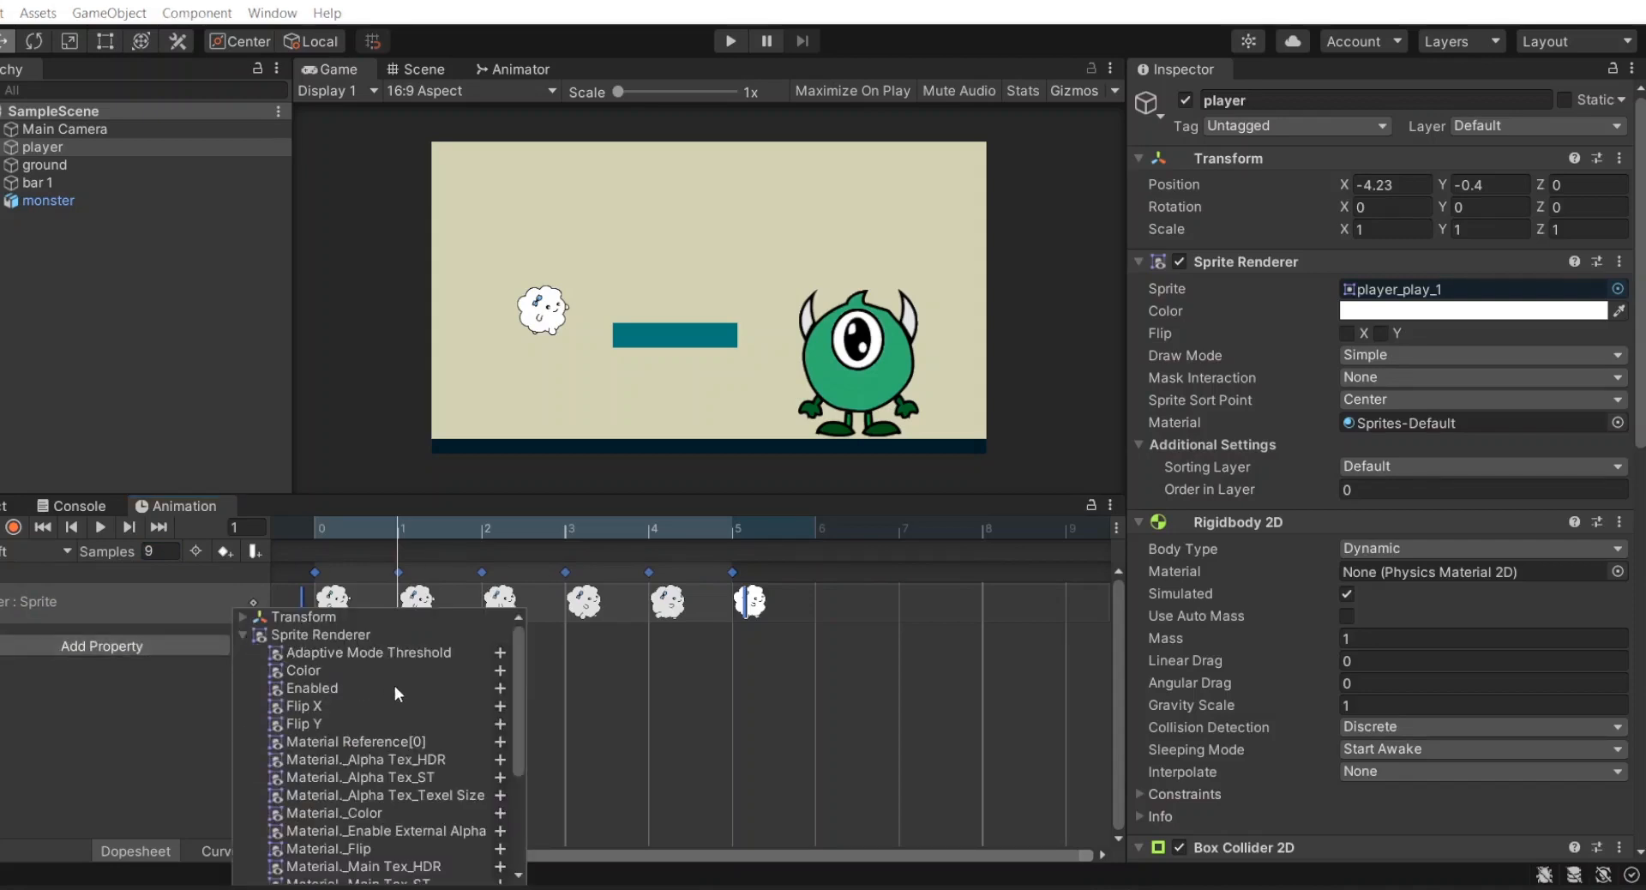
{"action": "left_click", "coordinate": [500, 706]}
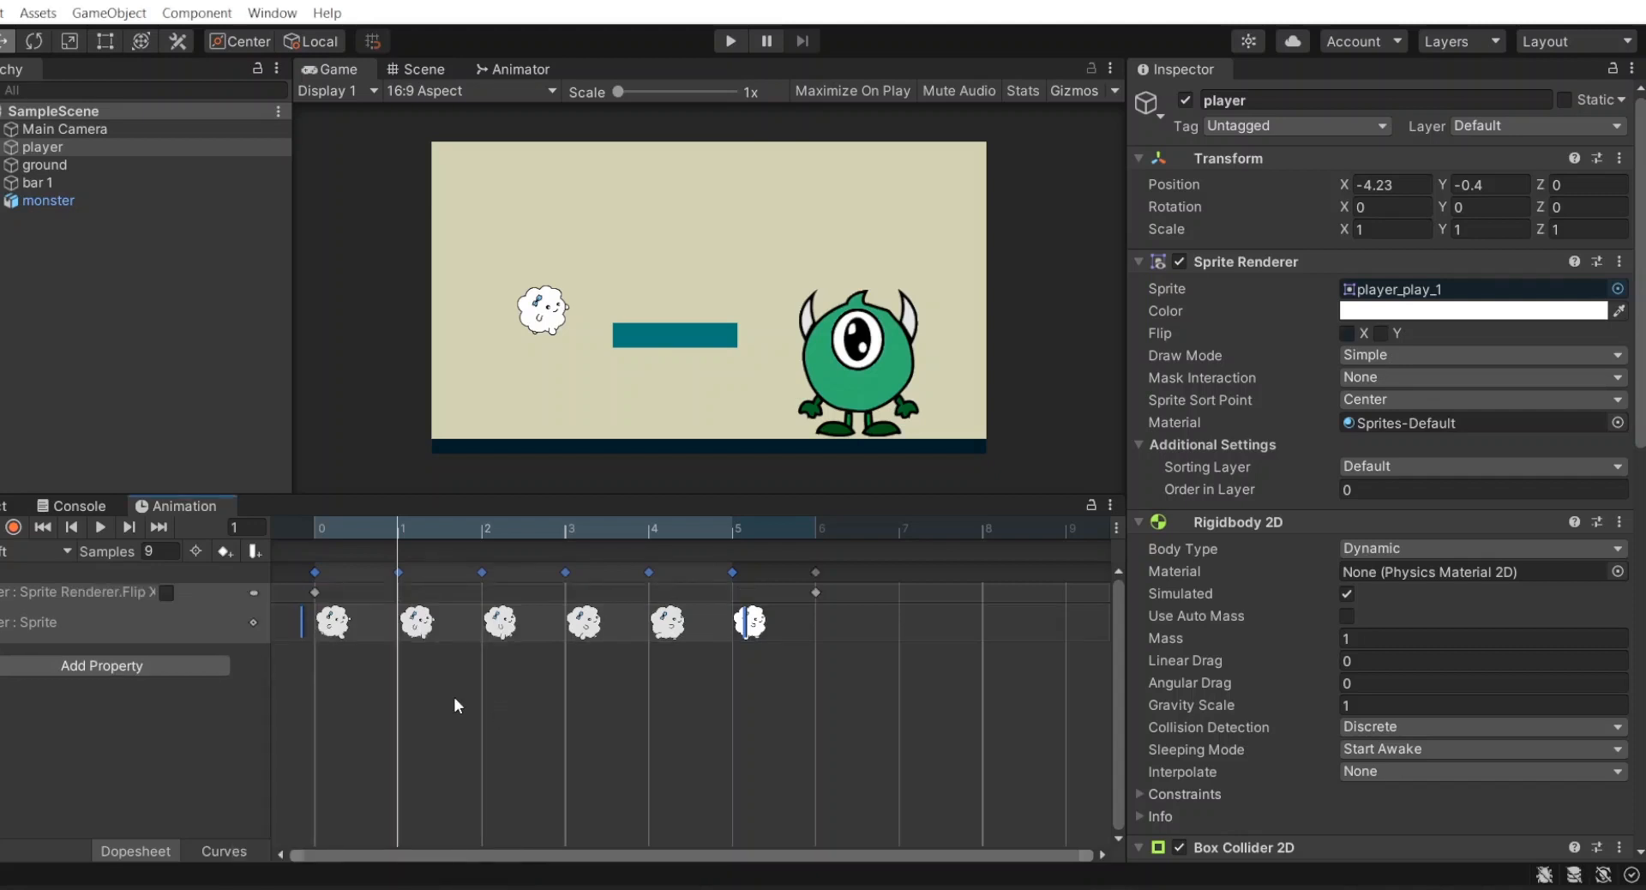
{"action": "left_click", "coordinate": [166, 592]}
- Enable Flip X at frames 0 and 6 of the Move_Left clip so the sprite stays mirrored throughout
{"action": "left_click", "coordinate": [330, 532]}
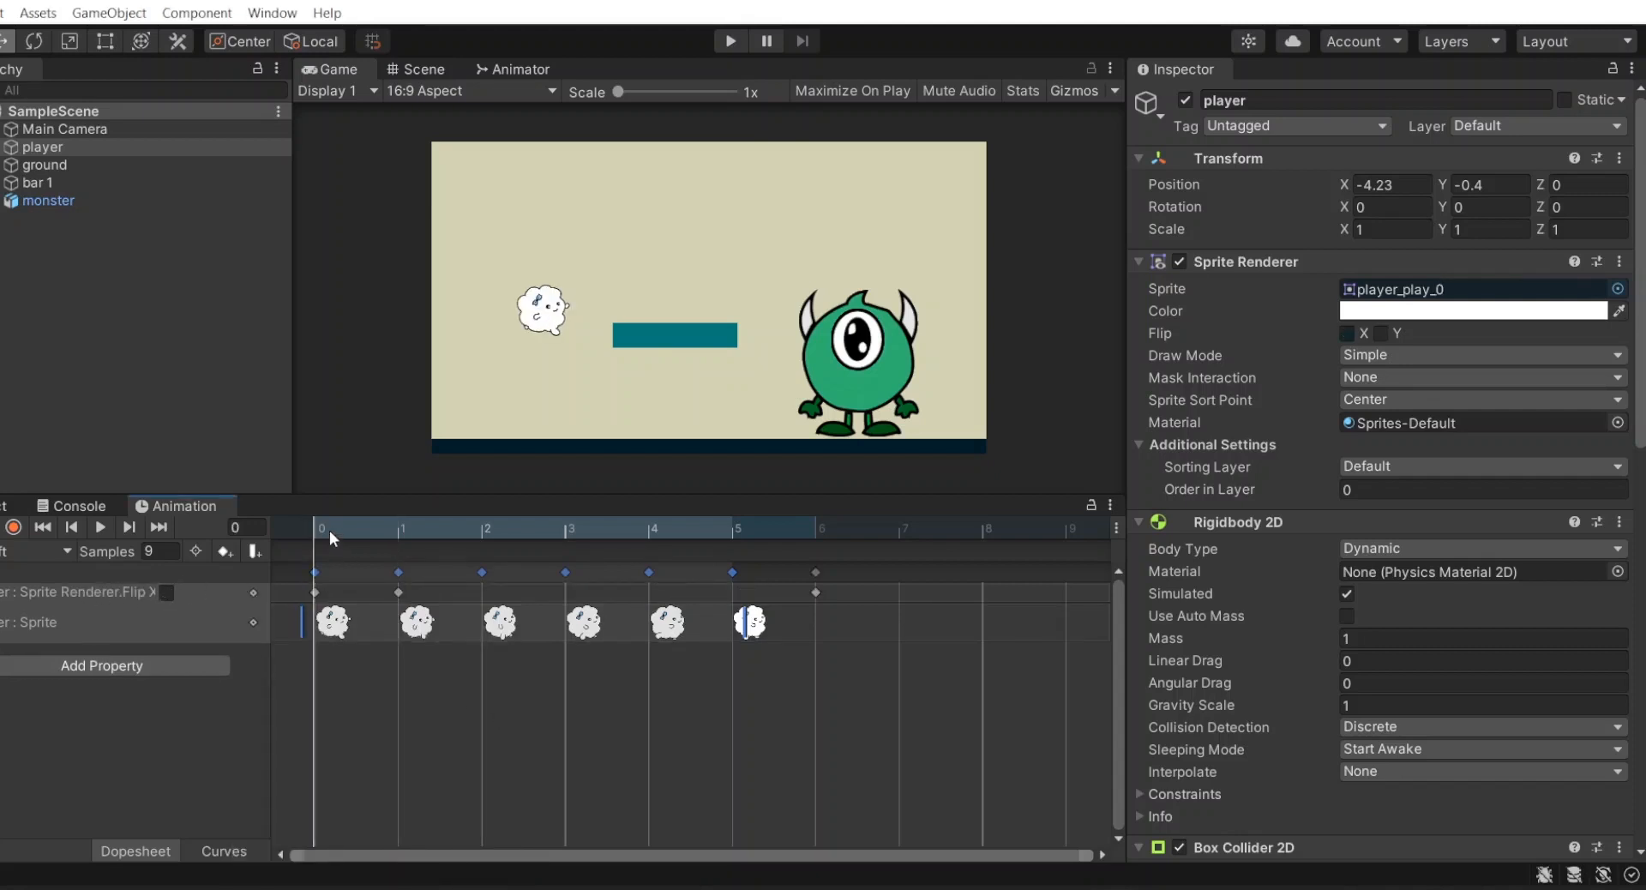
{"action": "left_click", "coordinate": [476, 529]}
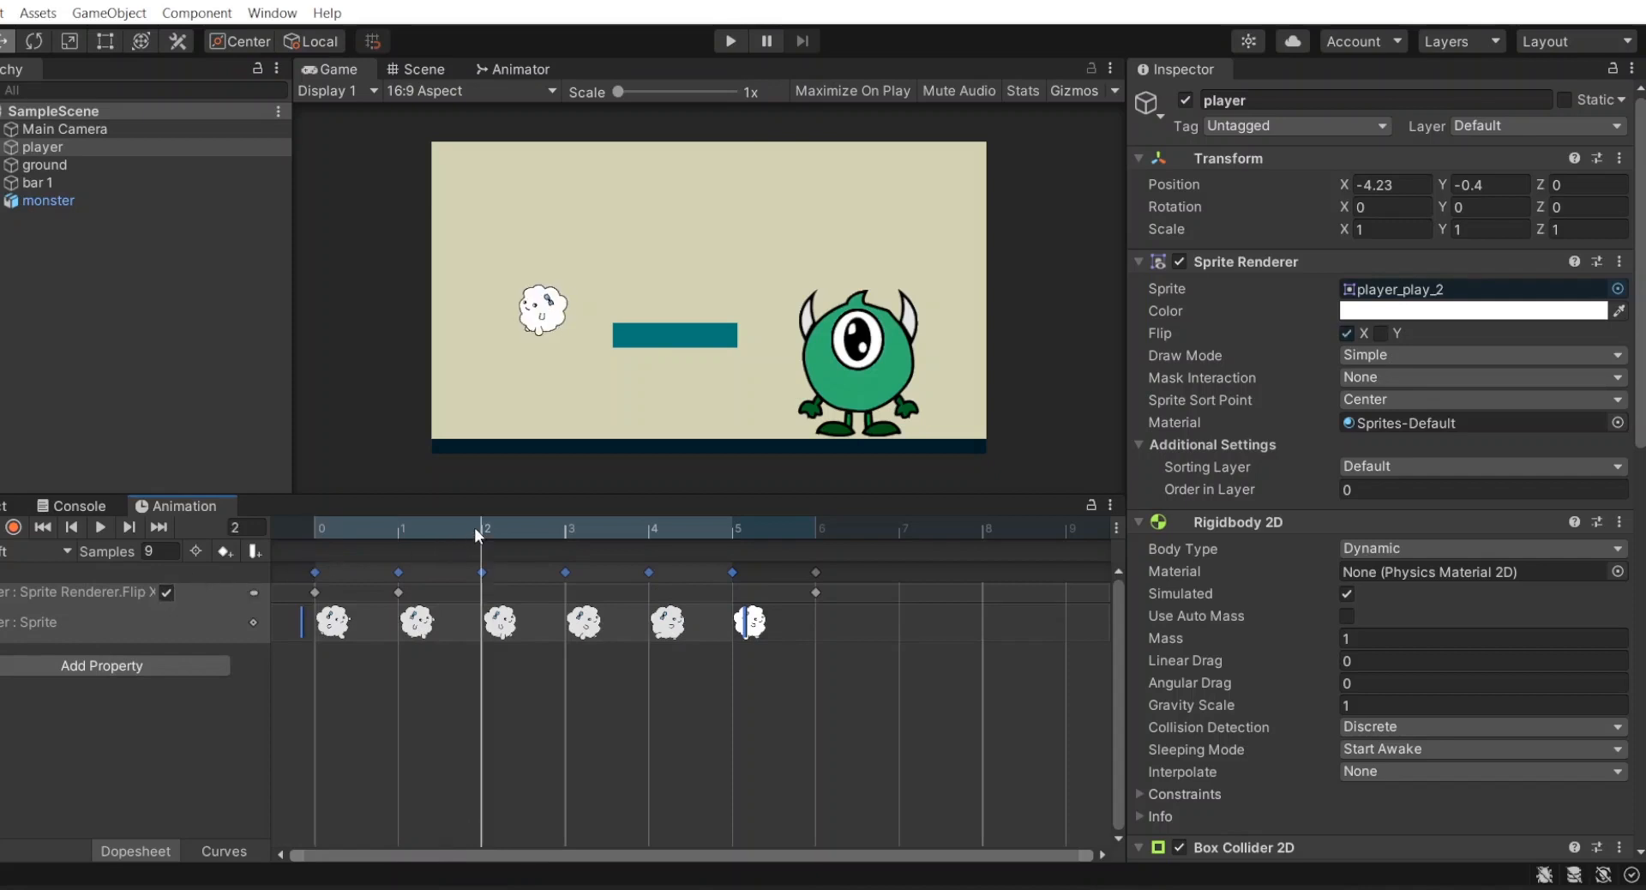
{"action": "left_click", "coordinate": [743, 529]}
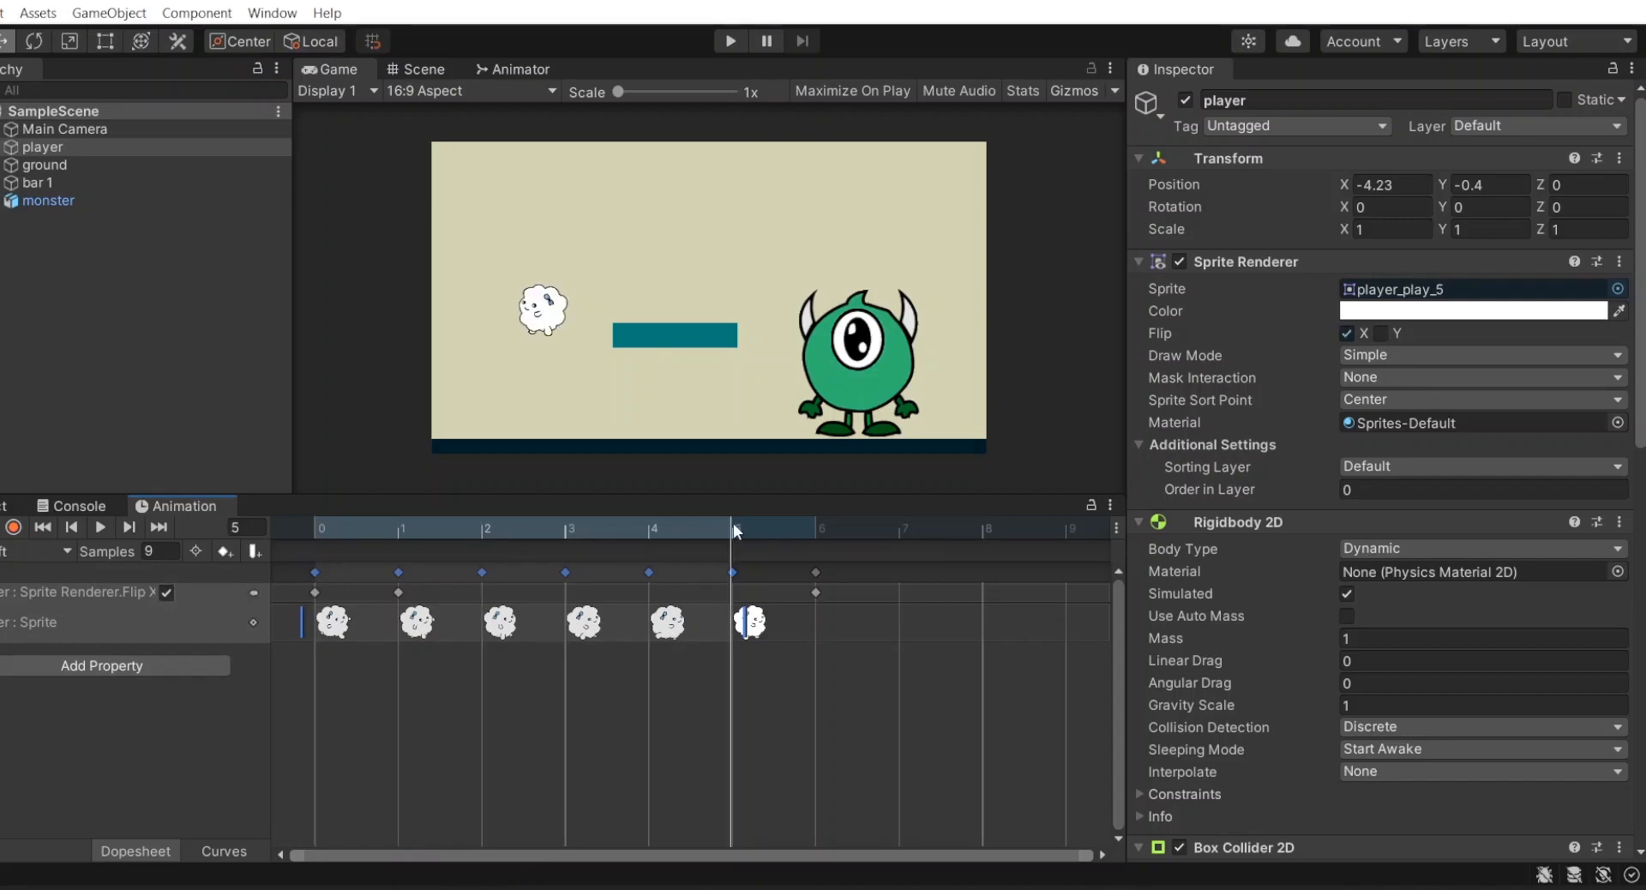
{"action": "left_click", "coordinate": [828, 529]}
{"action": "left_click", "coordinate": [164, 592]}
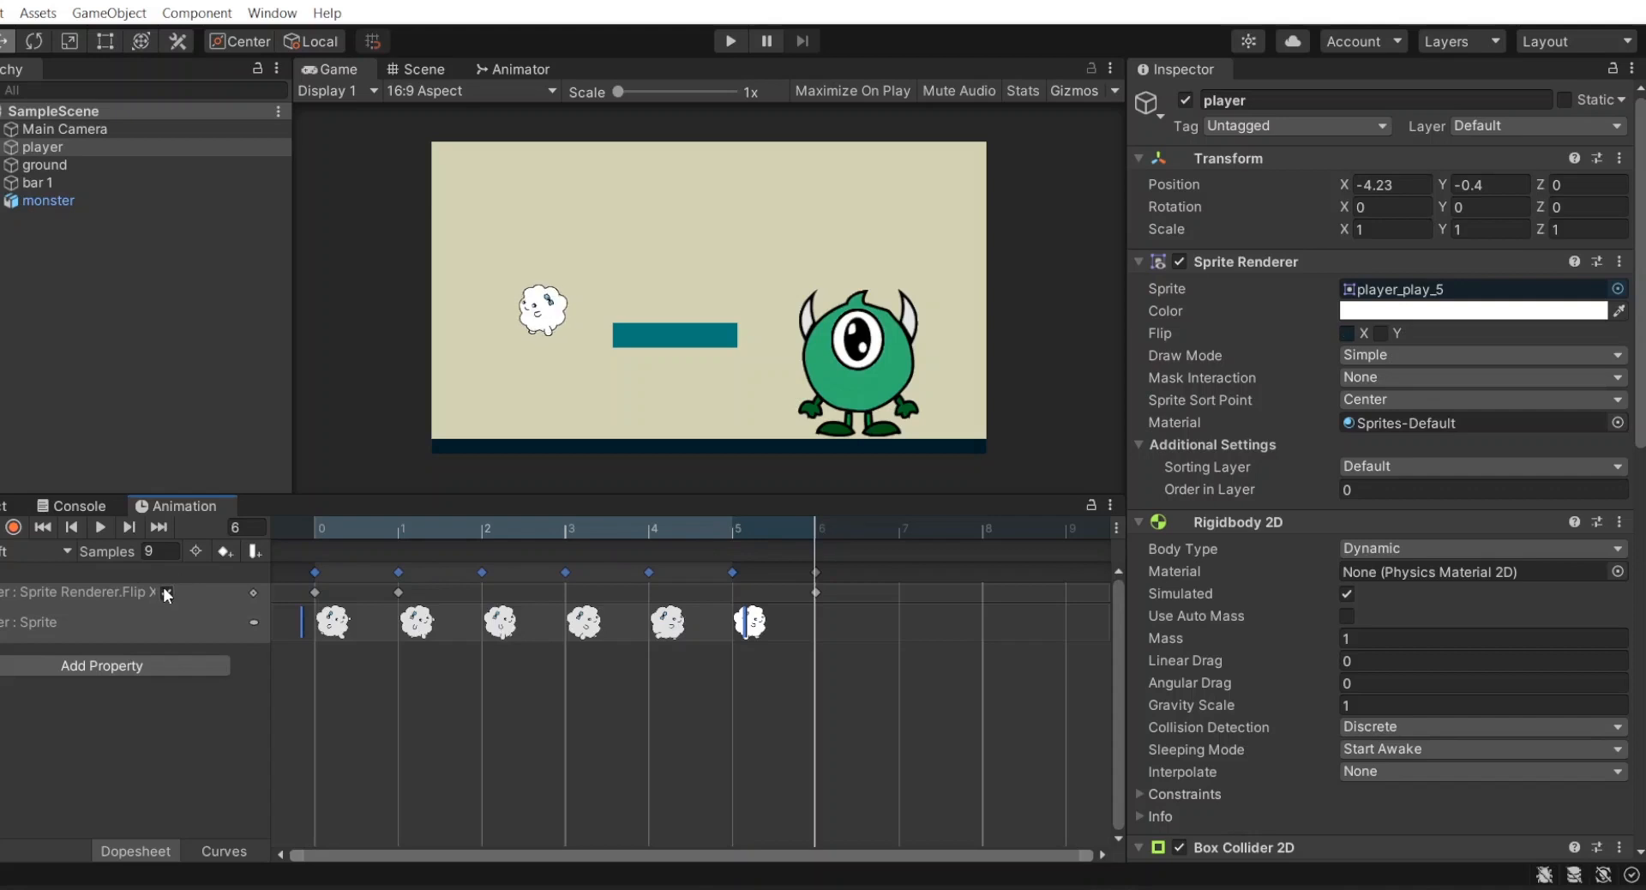
- Play back the Move_Left clip in the Game view and switch to the Move_Right clip
{"action": "left_click", "coordinate": [109, 529]}
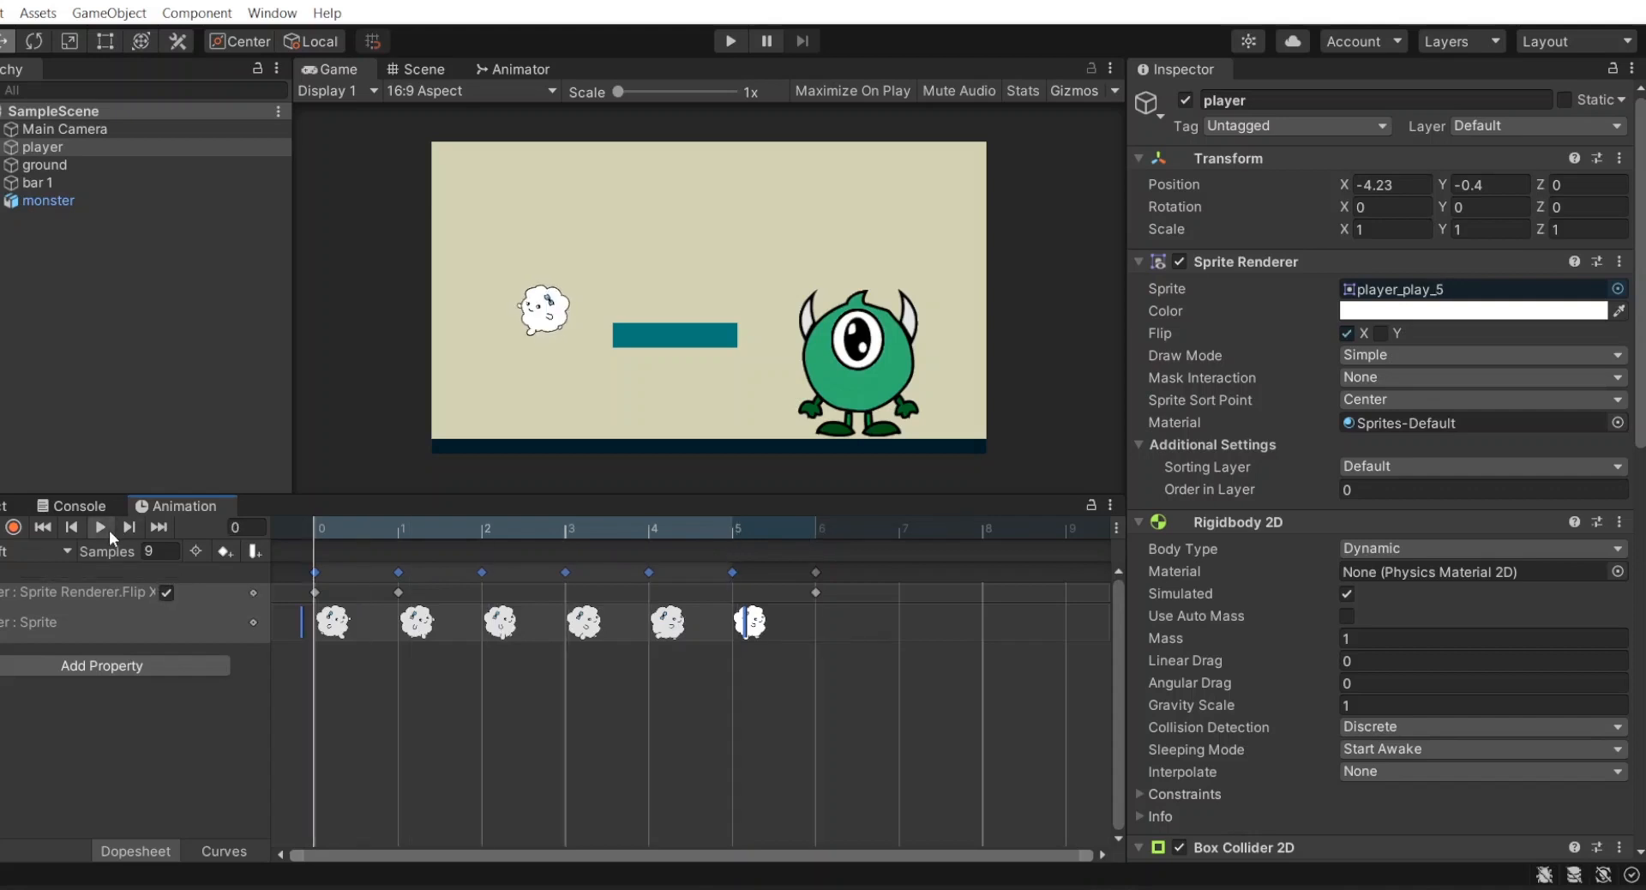
{"action": "left_click", "coordinate": [101, 528]}
{"action": "left_click", "coordinate": [67, 551]}
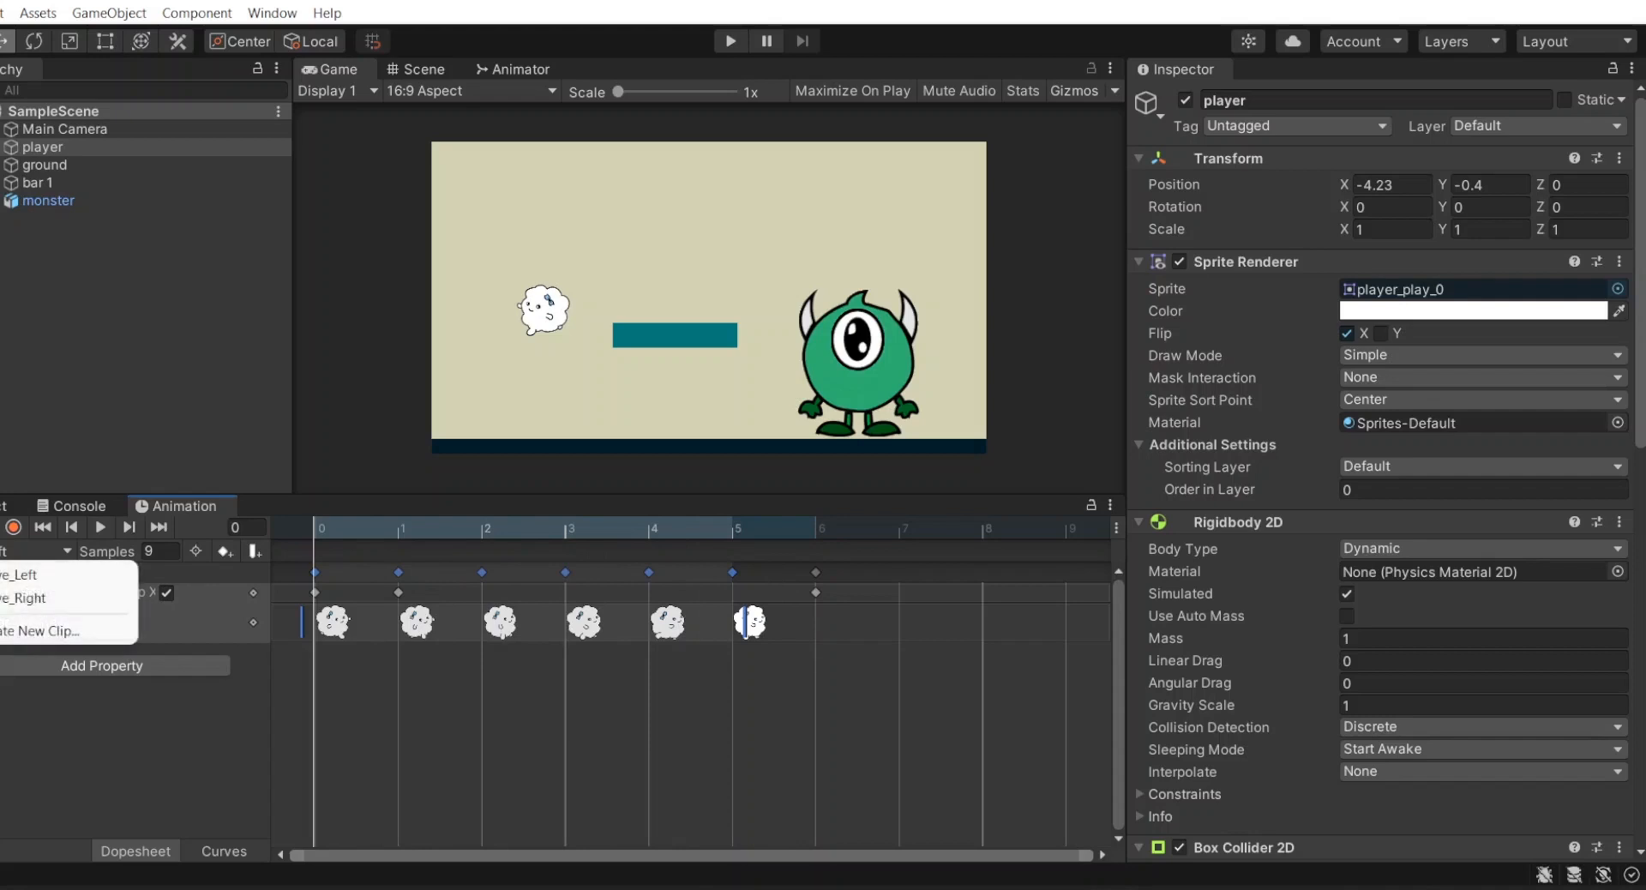
{"action": "left_click", "coordinate": [51, 596]}
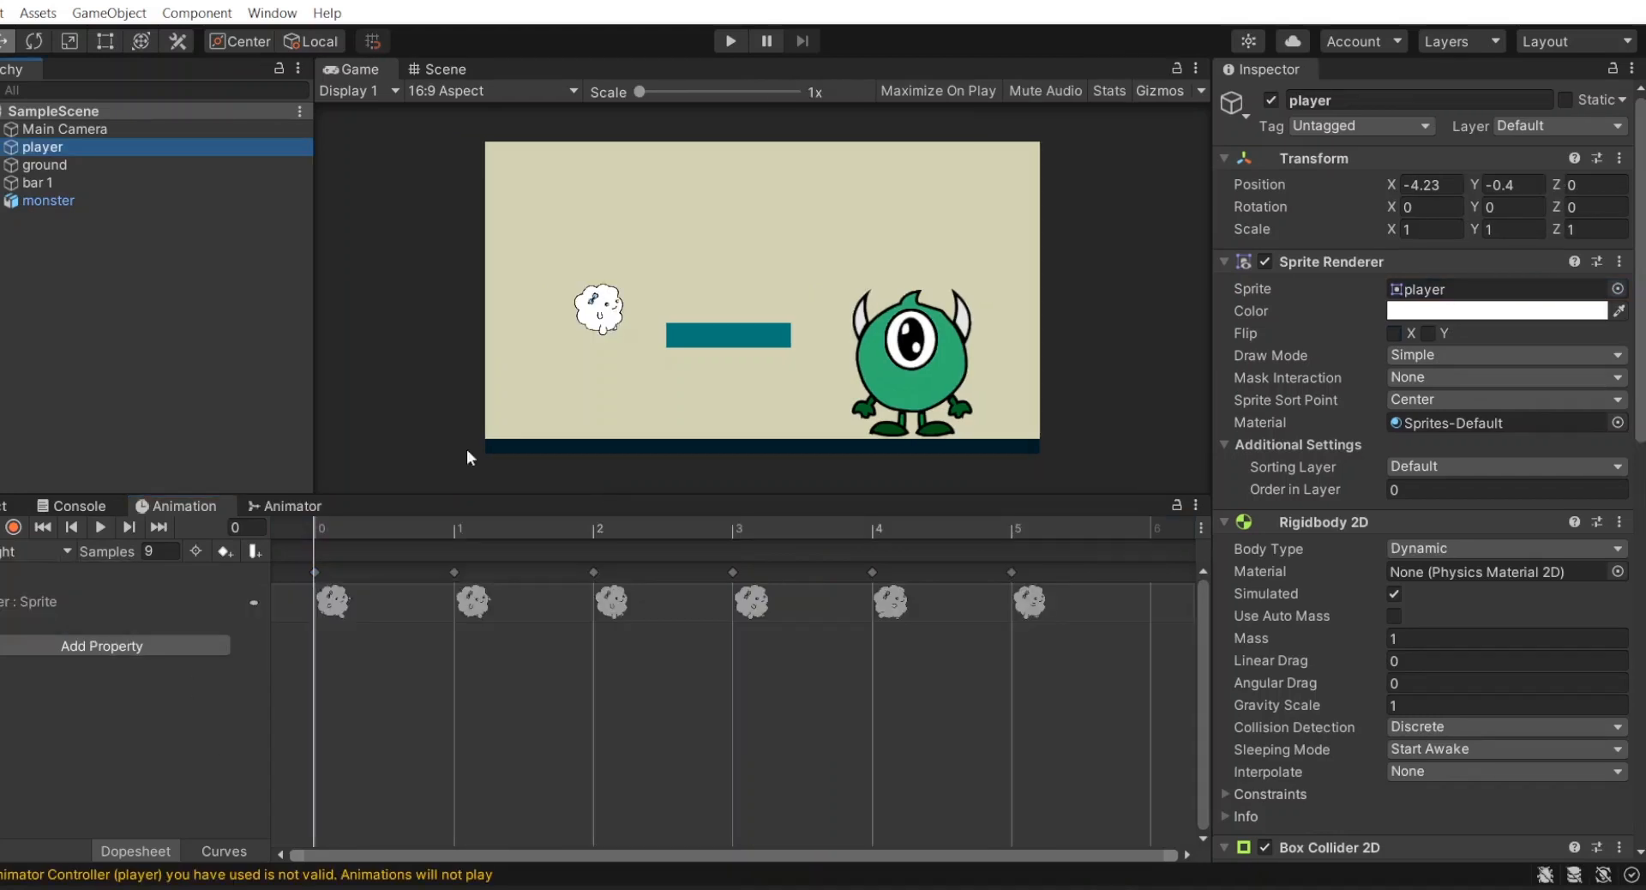
- Create an empty state in the player's Animator controller and name it Idle
{"action": "left_click", "coordinate": [271, 505]}
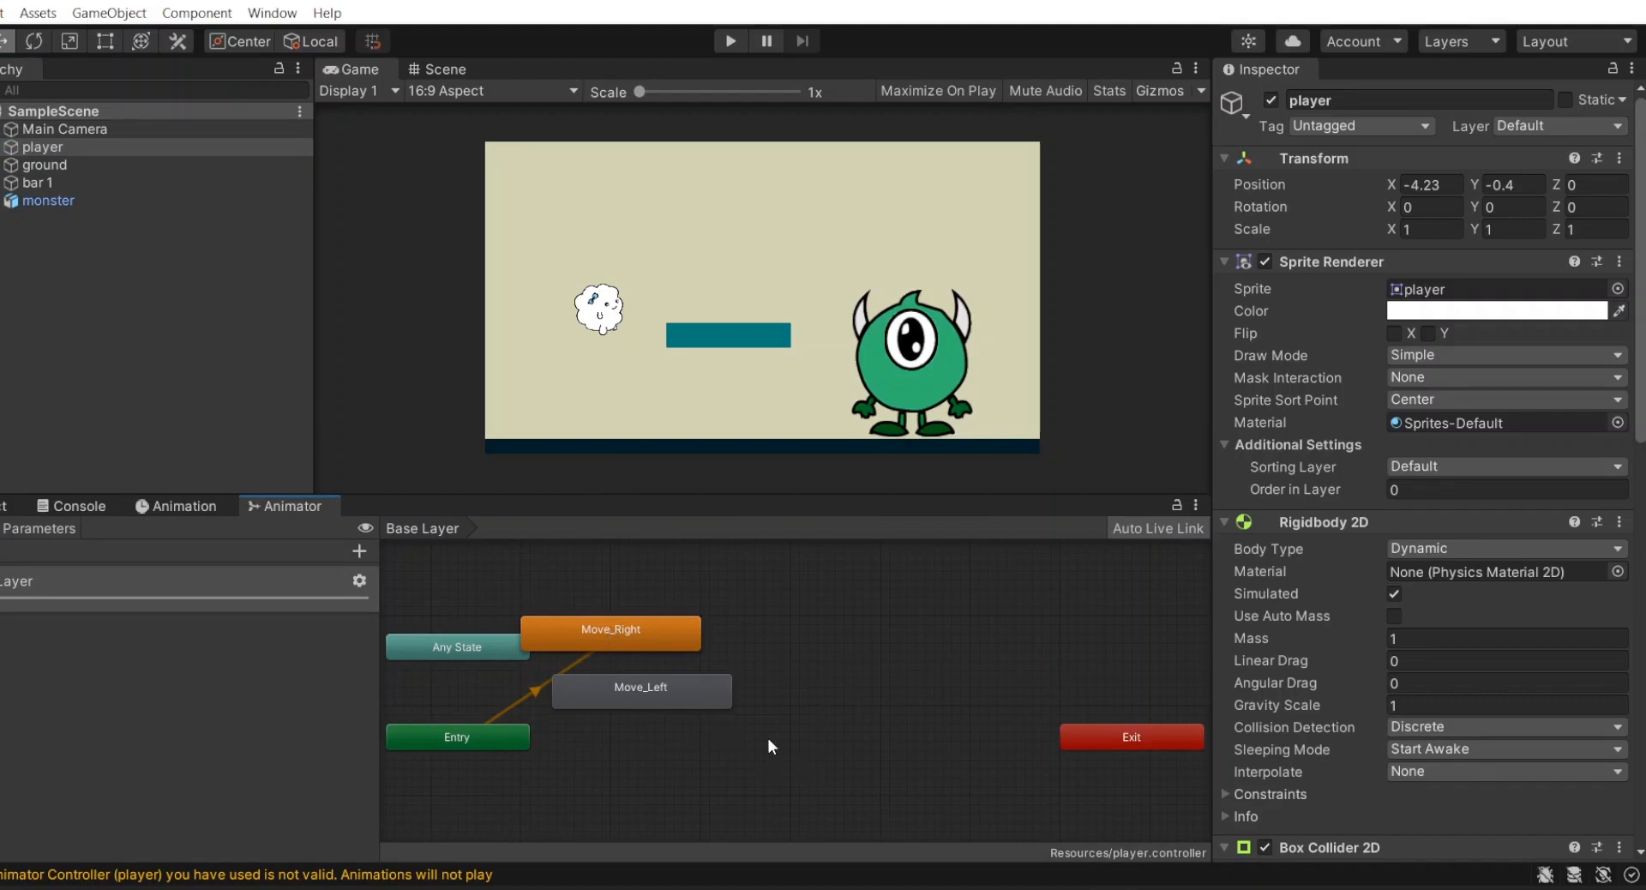
{"action": "right_click", "coordinate": [633, 734]}
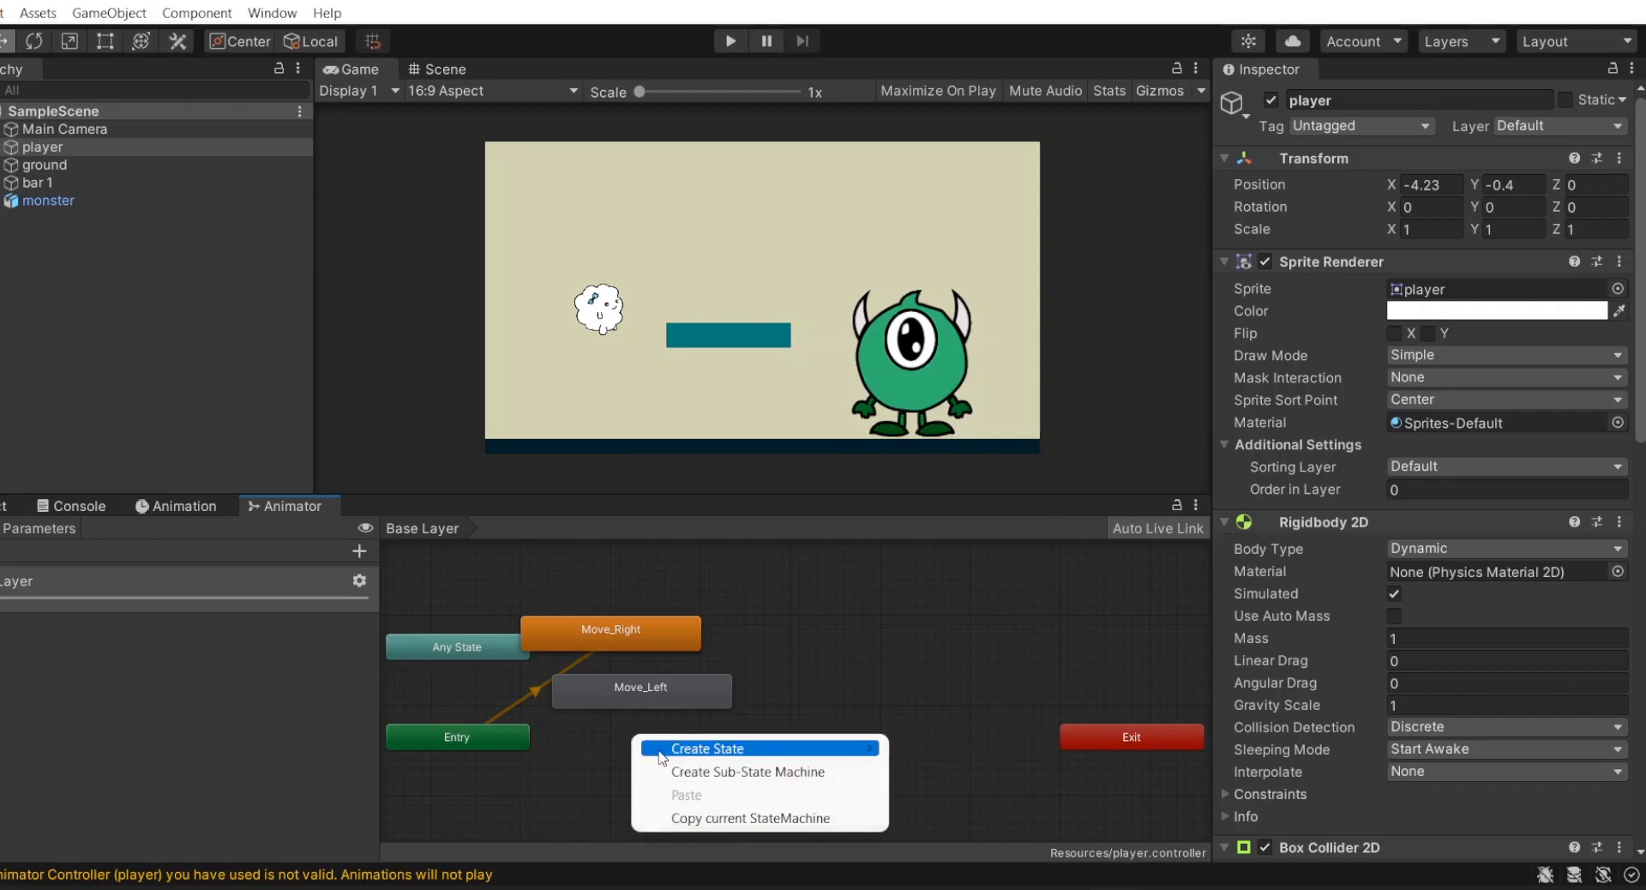
{"action": "mouse_move", "coordinate": [870, 753]}
{"action": "left_click", "coordinate": [919, 751]}
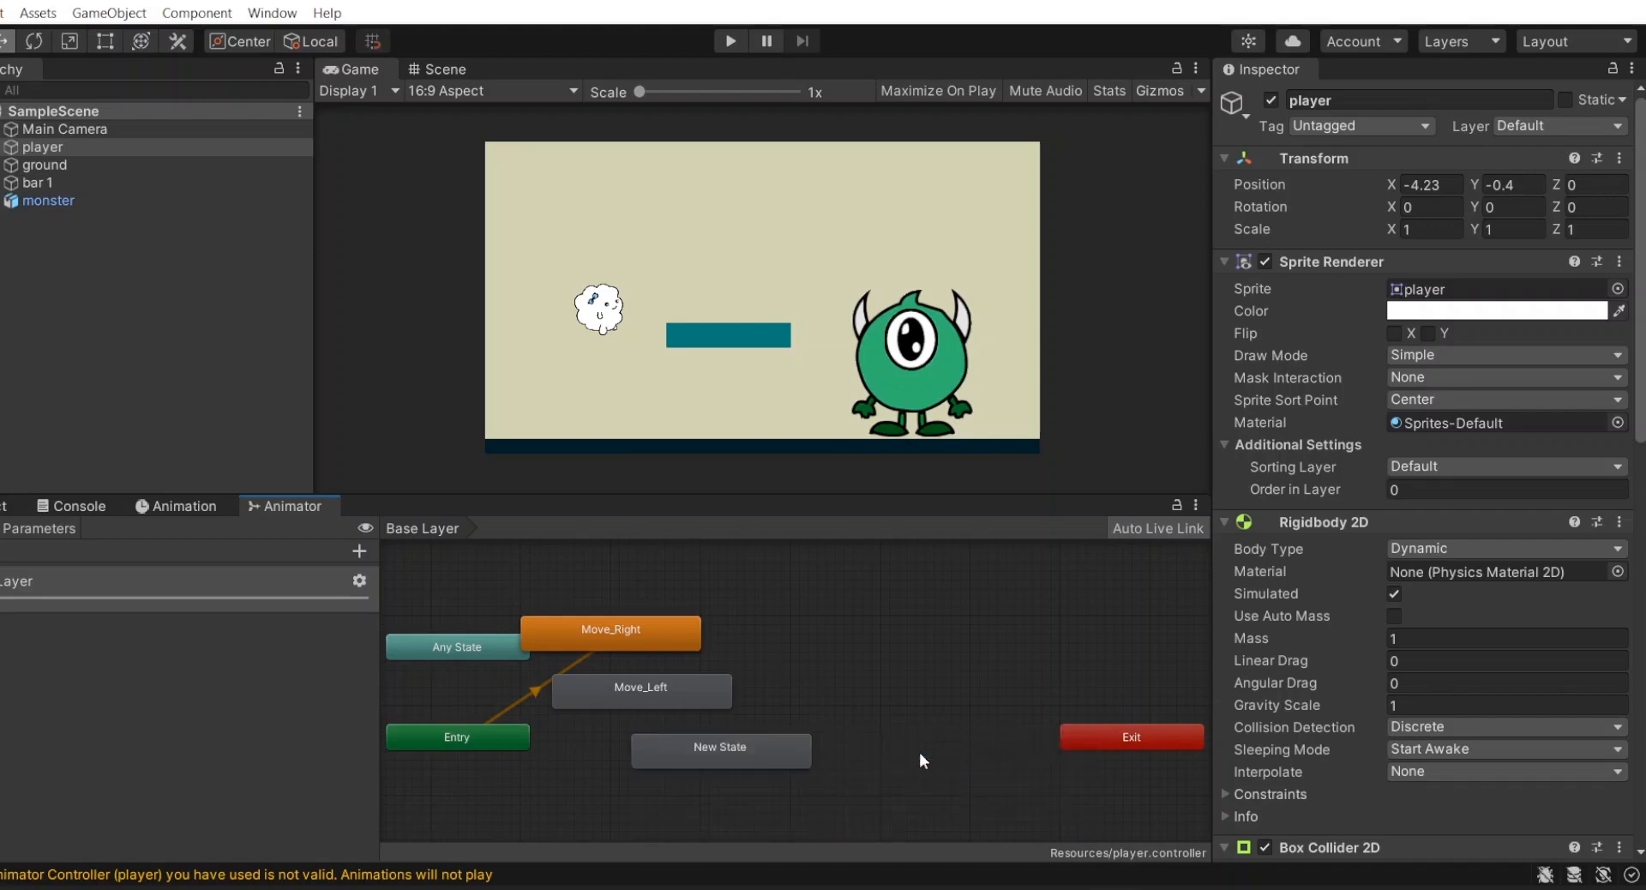
{"action": "left_click", "coordinate": [725, 752]}
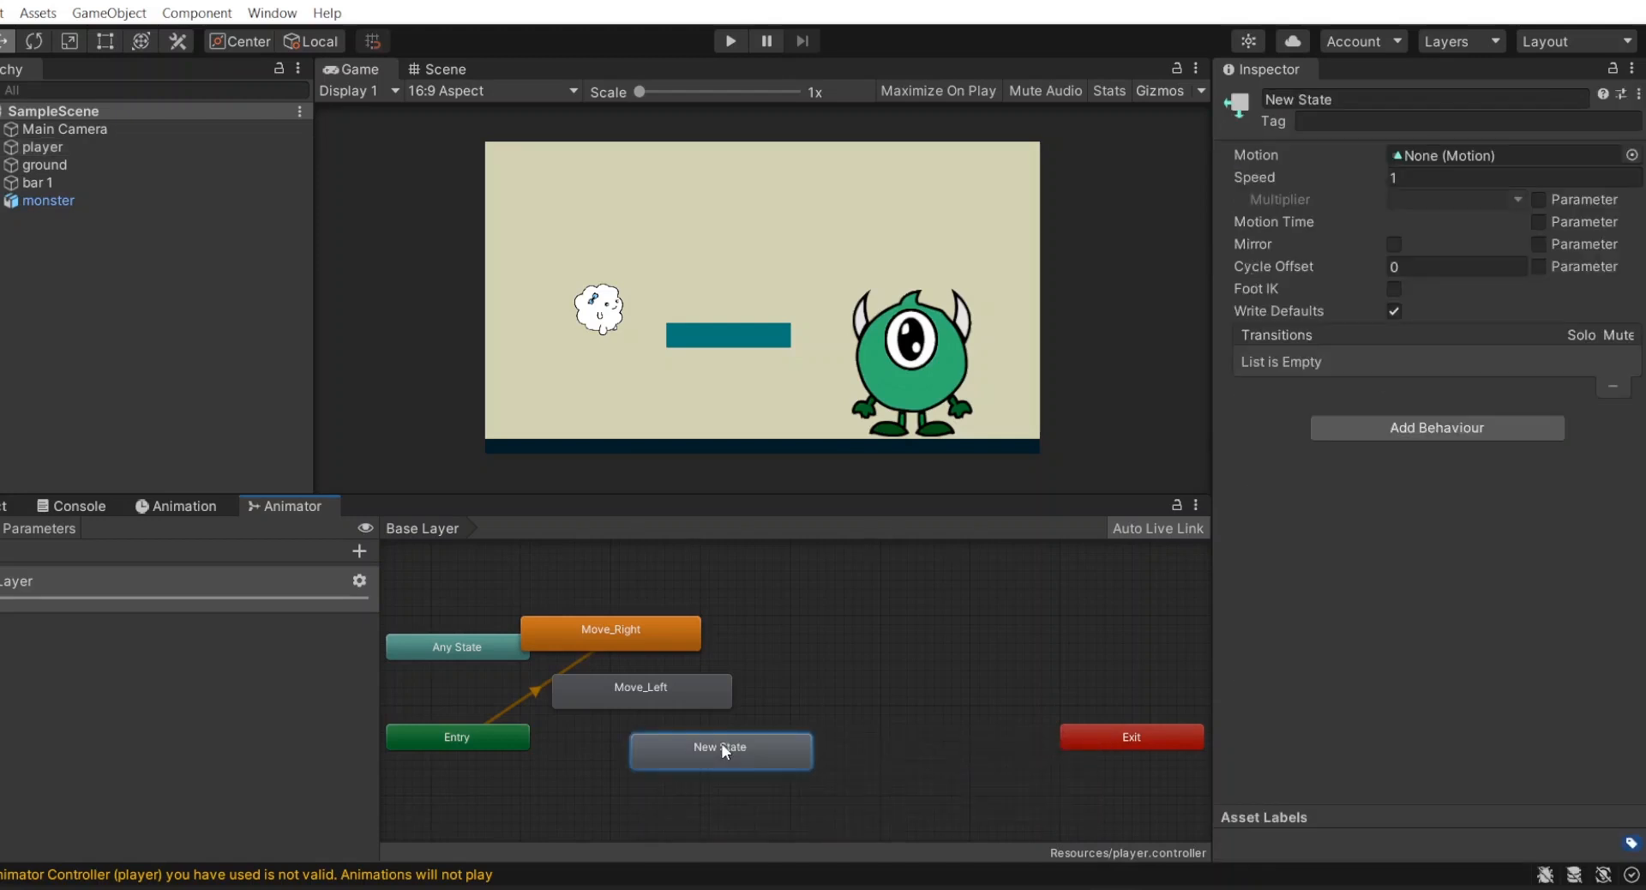
{"action": "left_click", "coordinate": [1292, 98]}
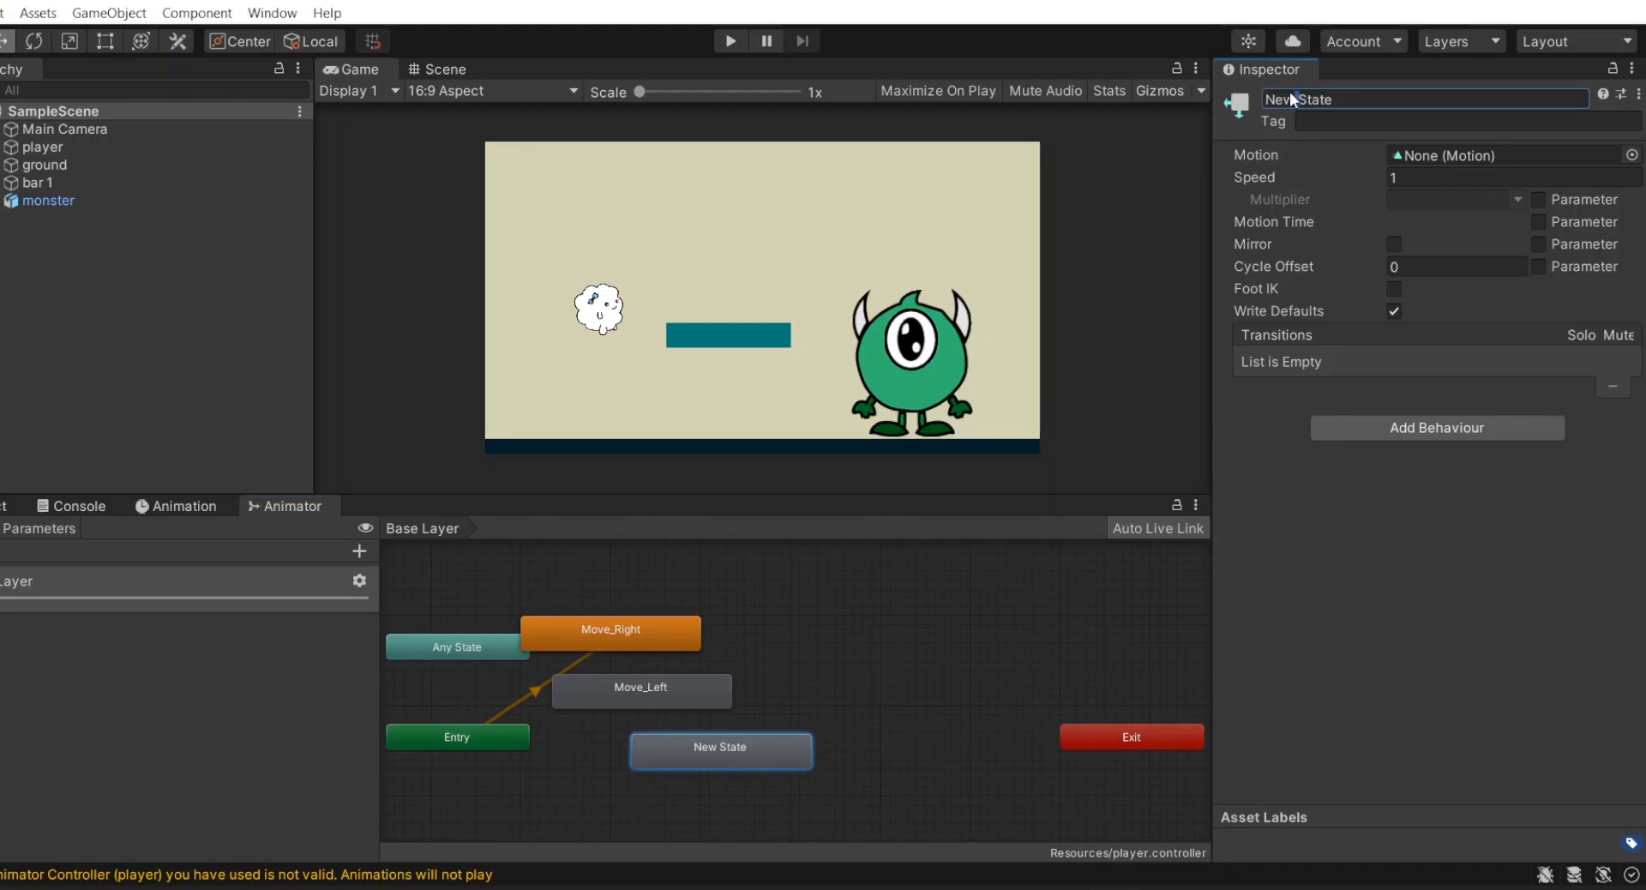
{"action": "key", "text": "Return"}
- Make Idle the layer default state and arrange Move_Right and Move_Left side by side above it
{"action": "right_click", "coordinate": [753, 753]}
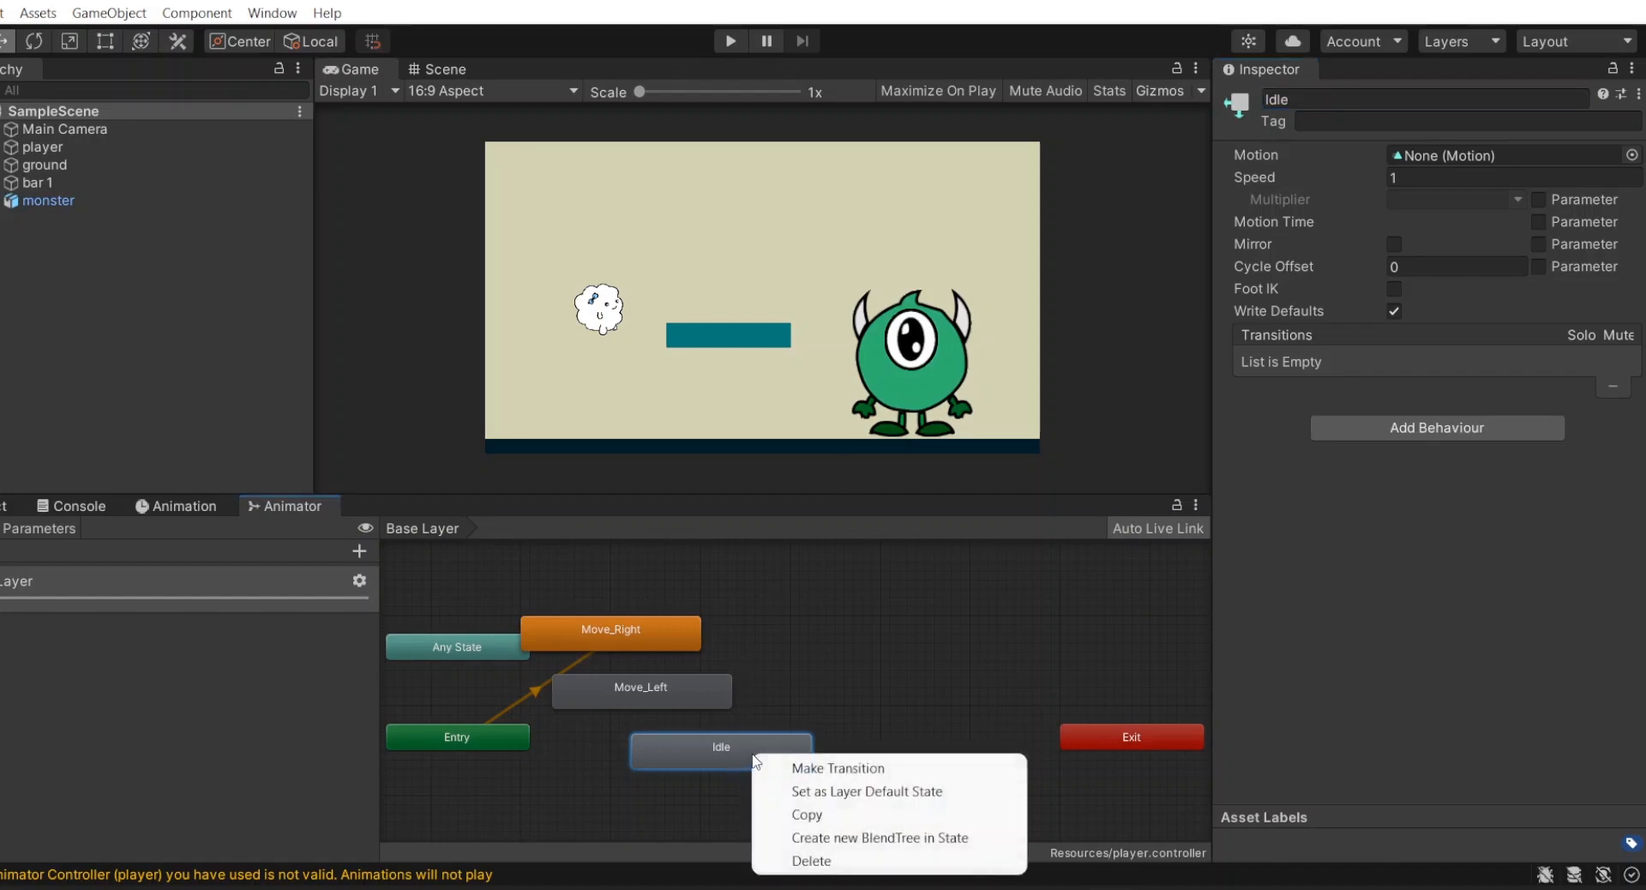
{"action": "left_click", "coordinate": [813, 788]}
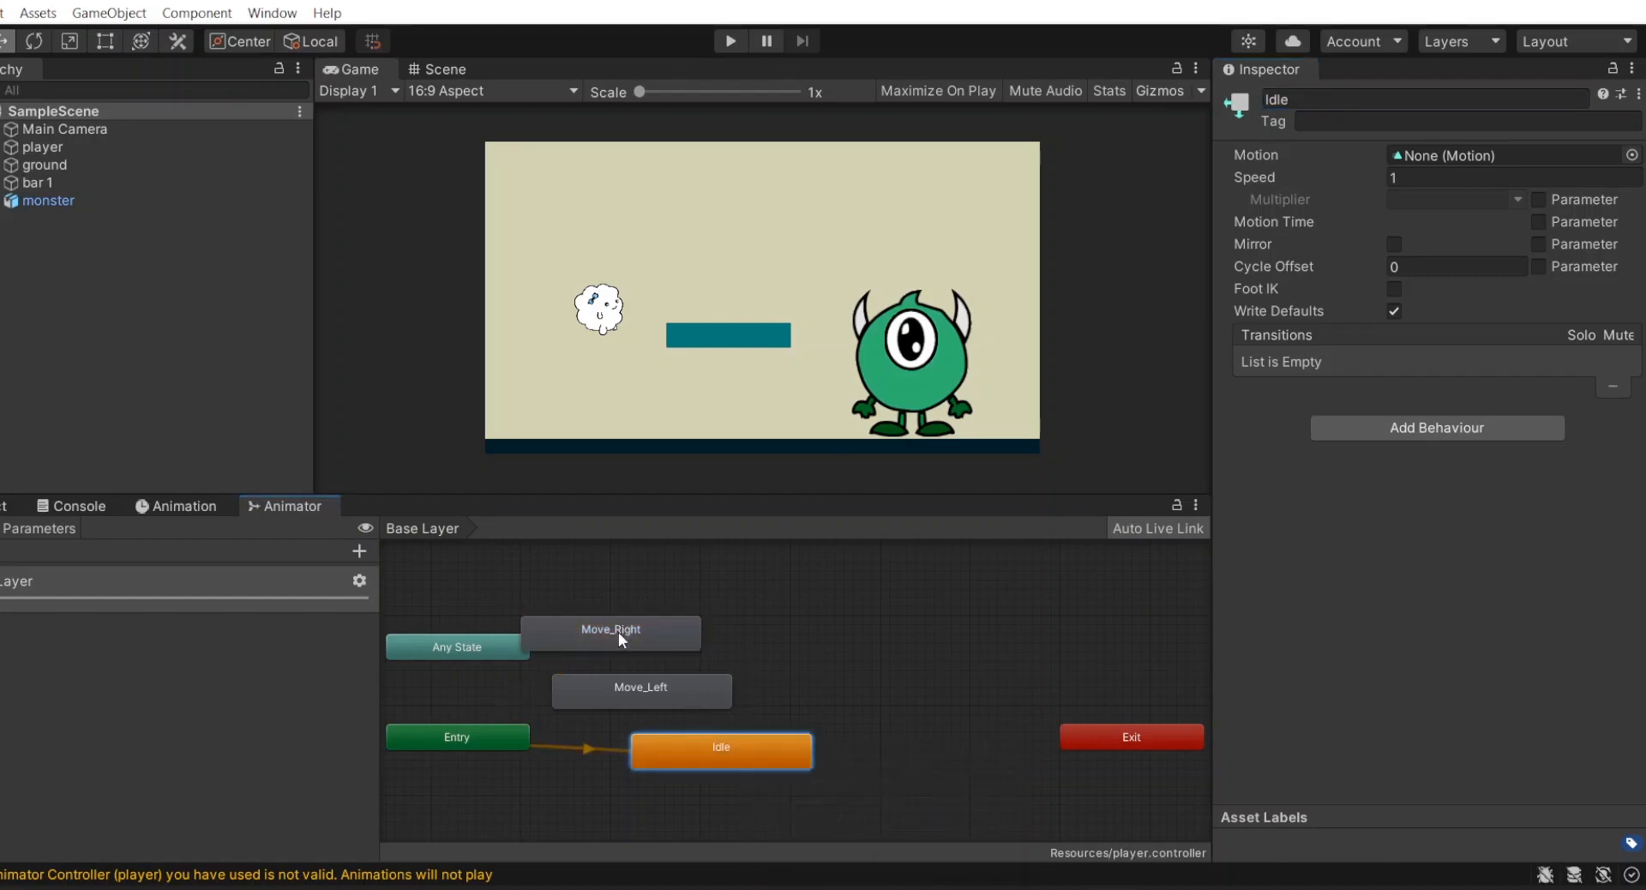
{"action": "left_click_drag", "start_coordinate": [642, 686], "coordinate": [921, 638]}
{"action": "left_click_drag", "start_coordinate": [573, 640], "coordinate": [634, 638]}
- Create transitions from Idle to Move_Right and from Idle to Move_Left
{"action": "right_click", "coordinate": [708, 748]}
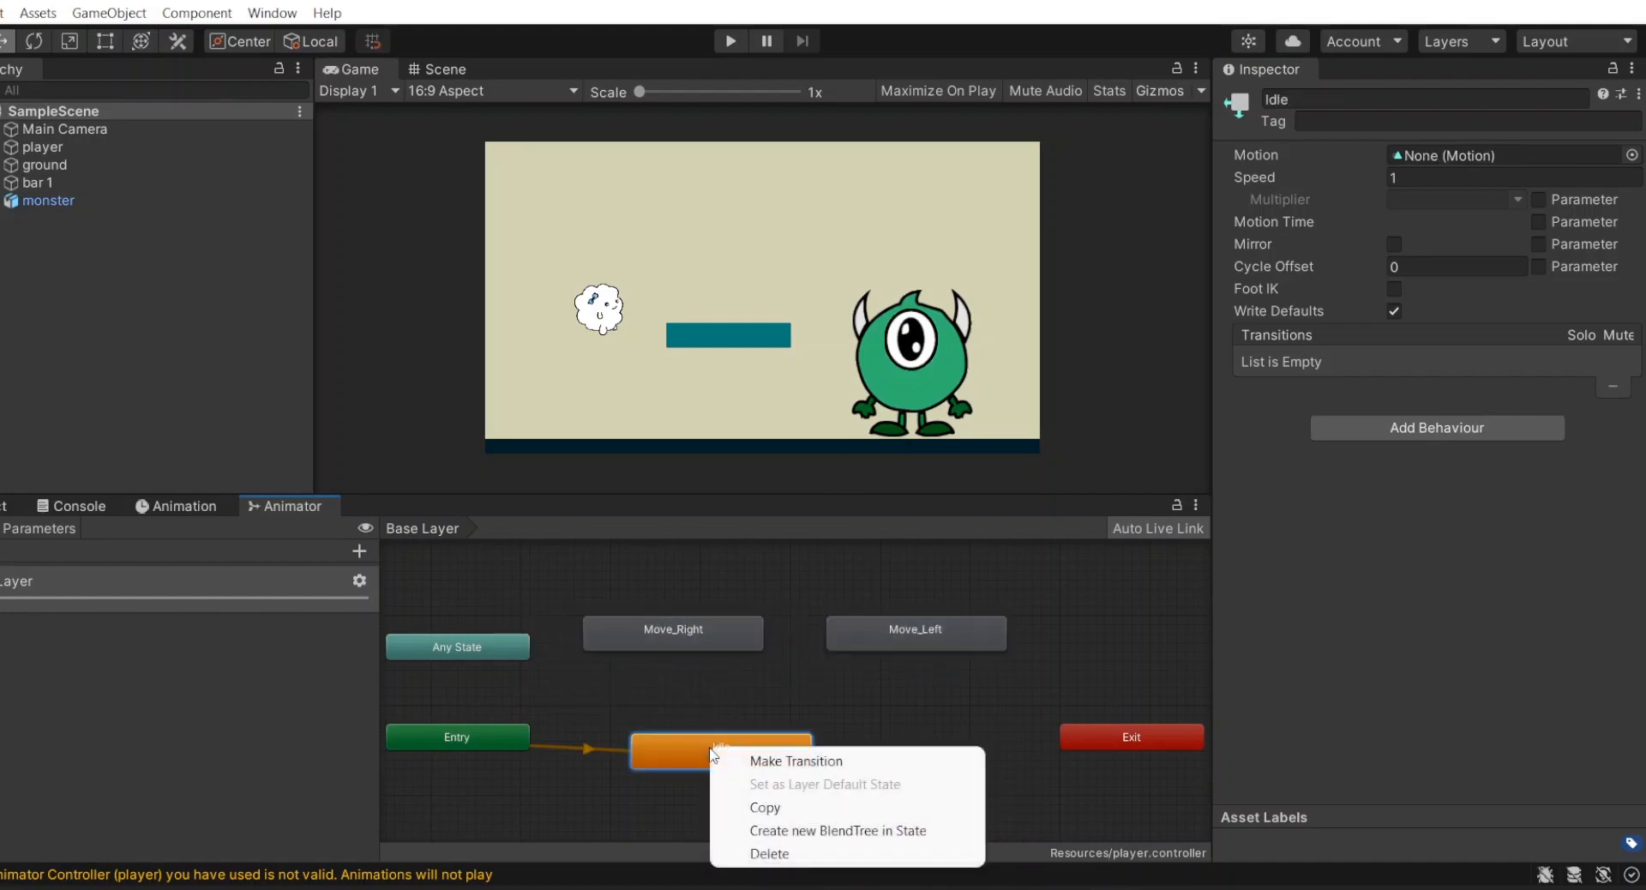
{"action": "left_click", "coordinate": [750, 761]}
{"action": "left_click", "coordinate": [659, 630]}
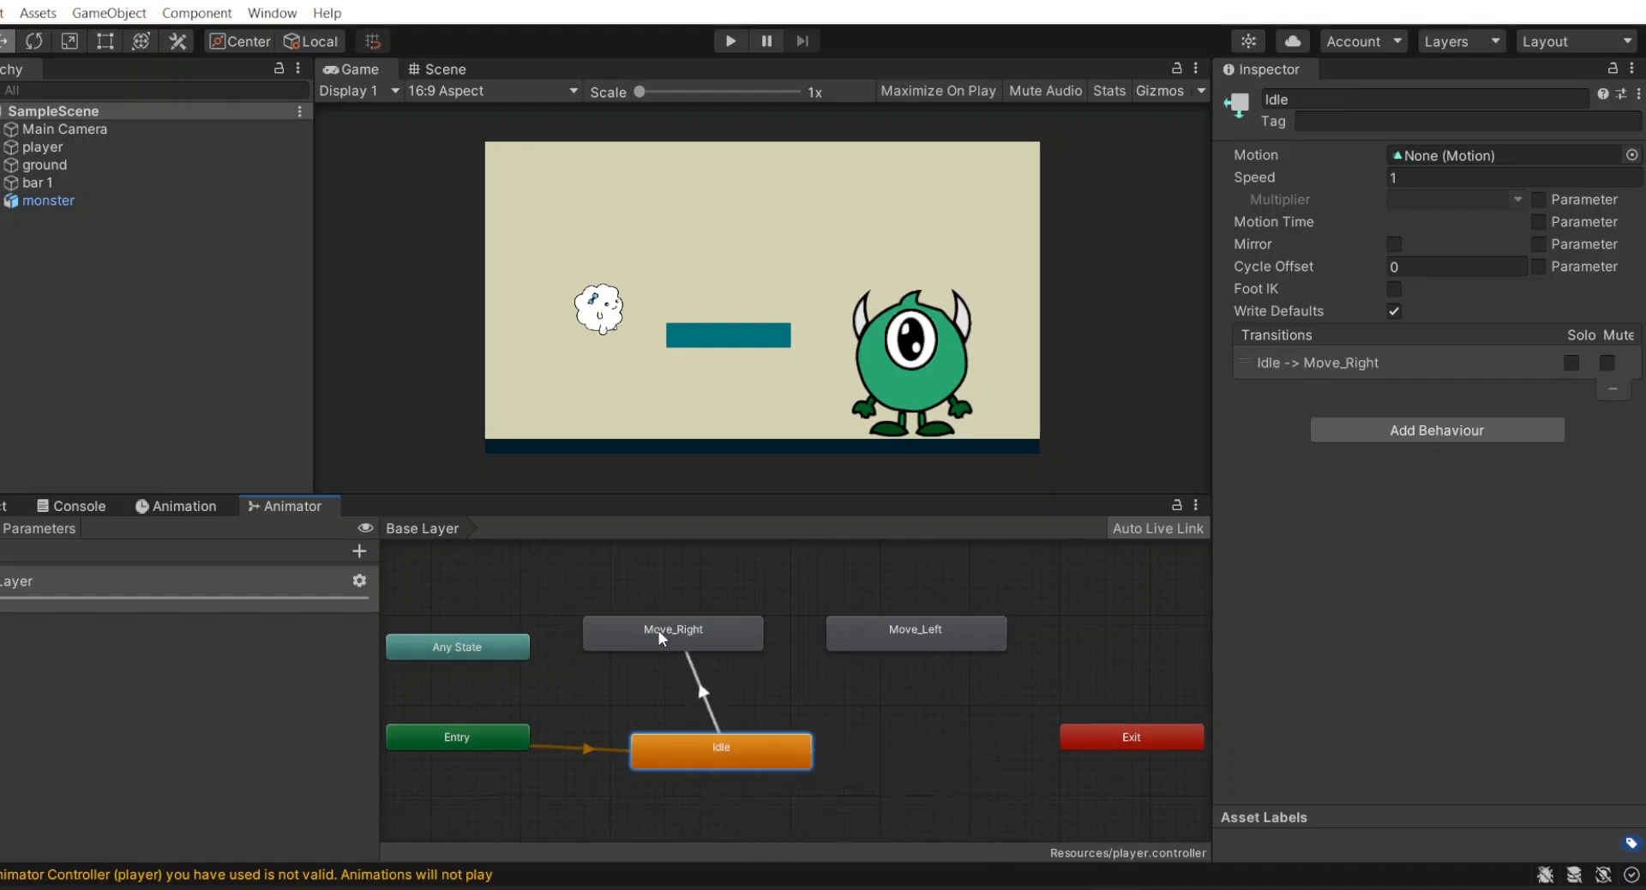
{"action": "right_click", "coordinate": [765, 756]}
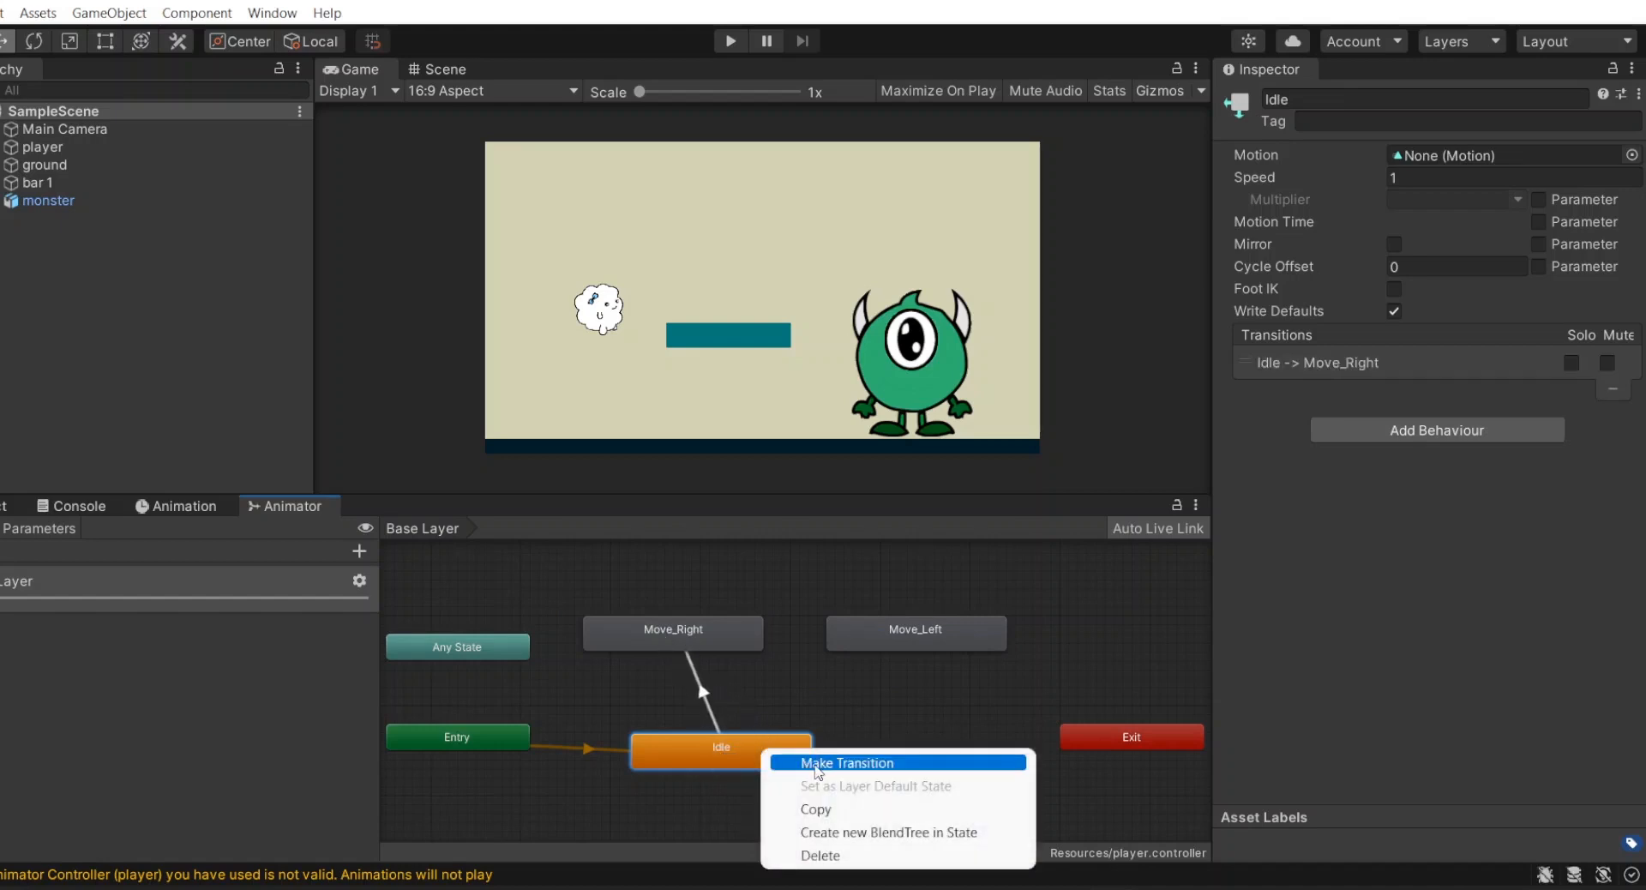
{"action": "left_click", "coordinate": [772, 766]}
{"action": "left_click", "coordinate": [907, 644]}
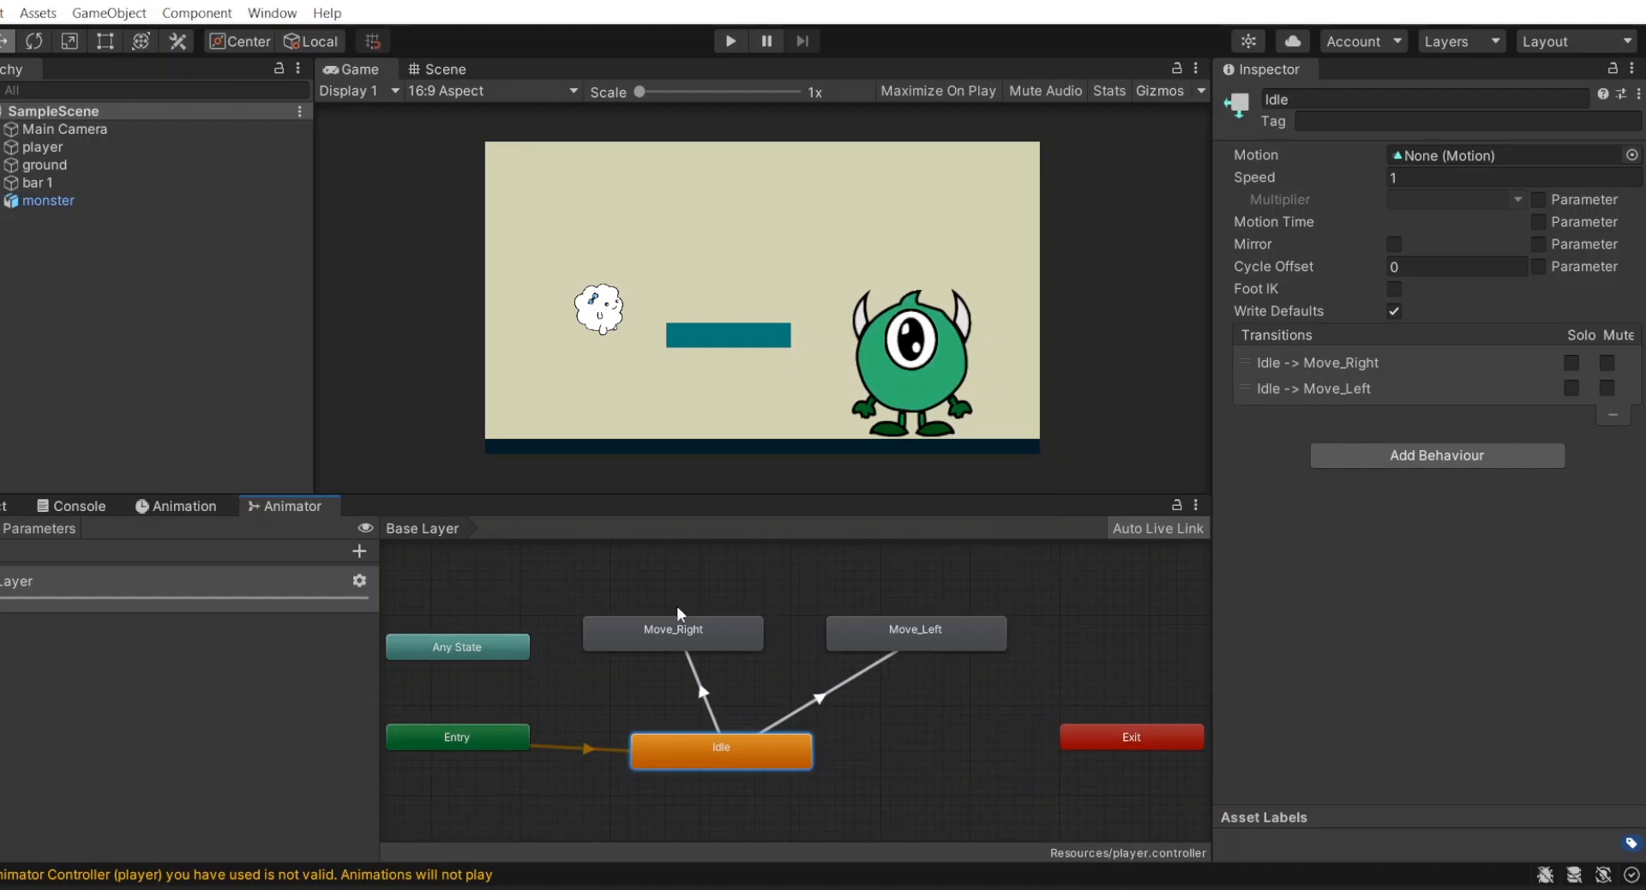
- Create return transitions from Move_Right and from Move_Left back to Idle
{"action": "left_click", "coordinate": [626, 639]}
{"action": "right_click", "coordinate": [626, 639]}
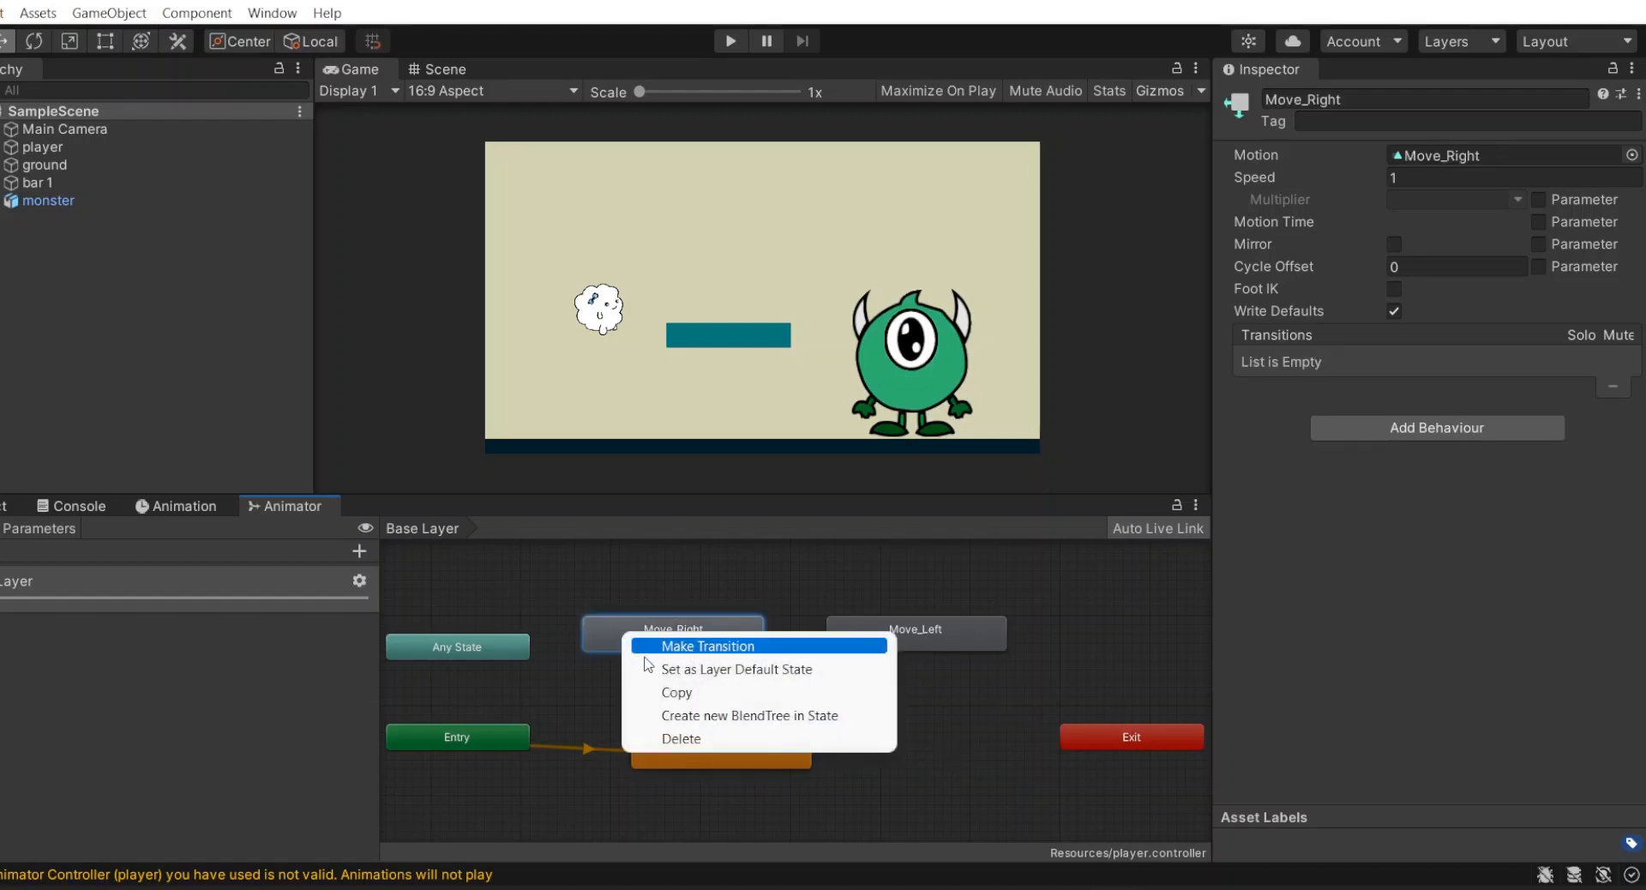
{"action": "left_click", "coordinate": [645, 658]}
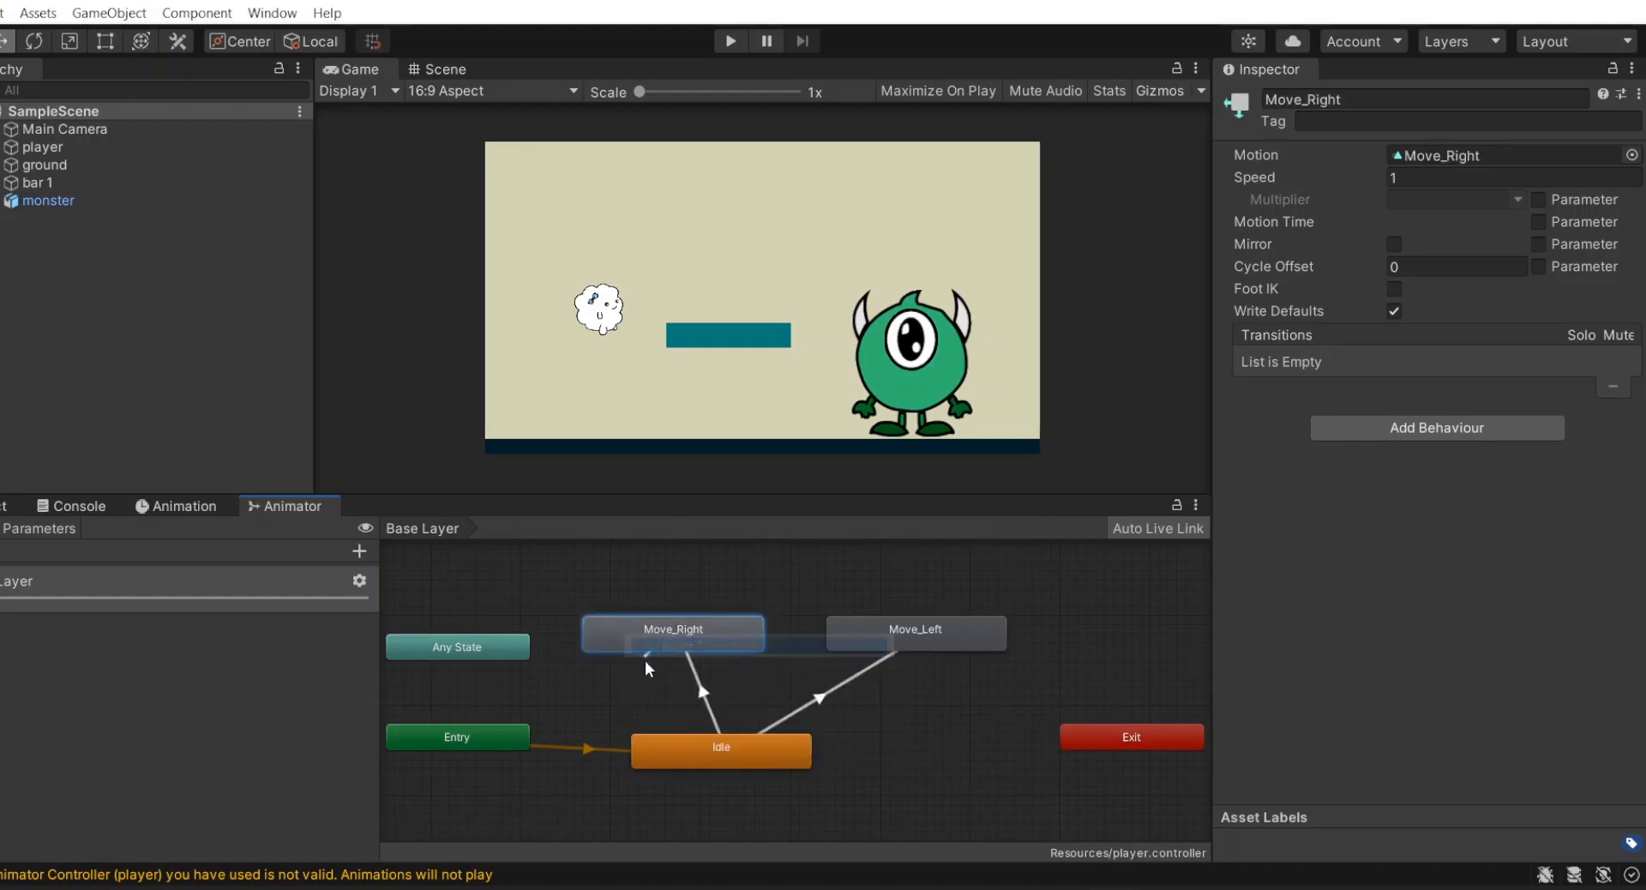
{"action": "left_click", "coordinate": [674, 761]}
{"action": "left_click", "coordinate": [963, 635]}
{"action": "right_click", "coordinate": [962, 643]}
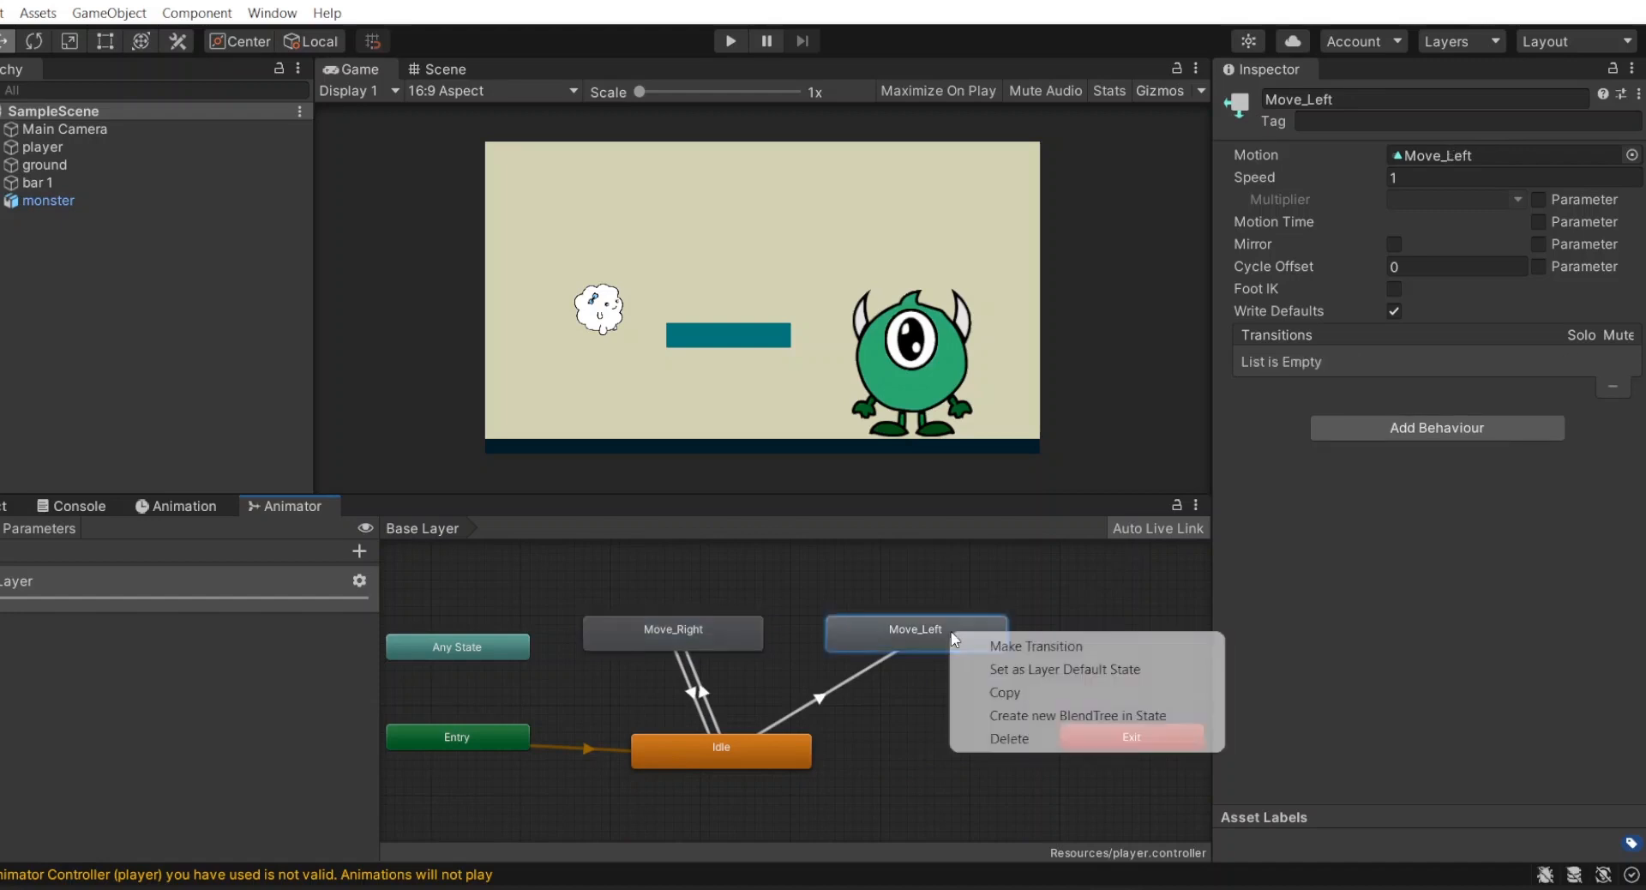
{"action": "left_click", "coordinate": [972, 649]}
{"action": "left_click", "coordinate": [758, 762]}
{"action": "left_click", "coordinate": [730, 748]}
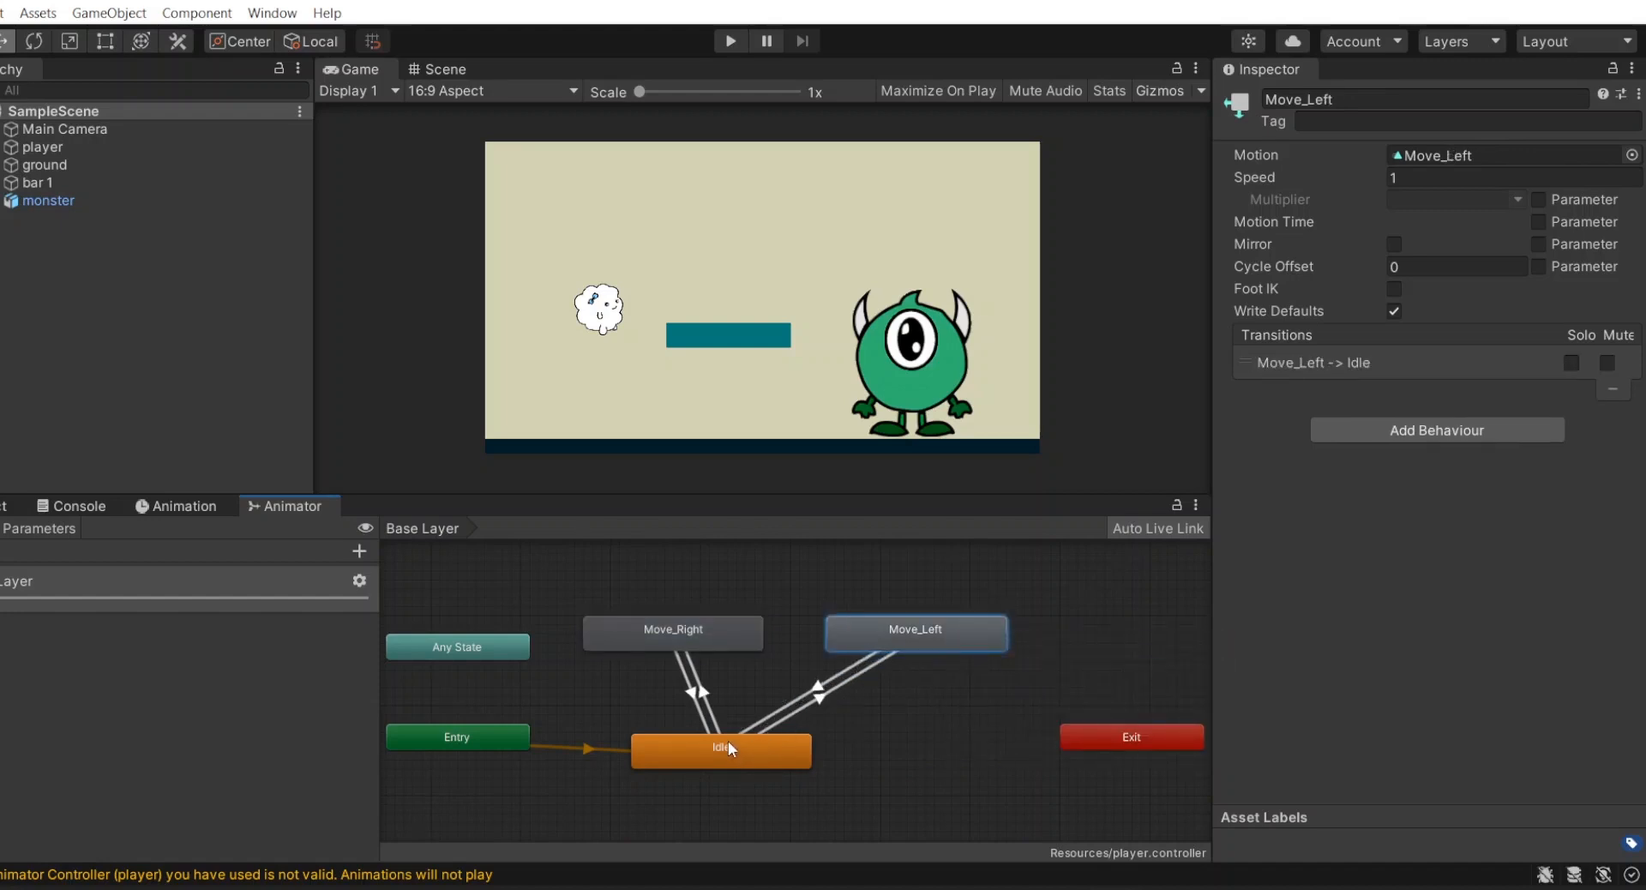
- Add a condition to the Idle to Move_Right transition and create an Int parameter named direction
{"action": "left_click", "coordinate": [702, 687]}
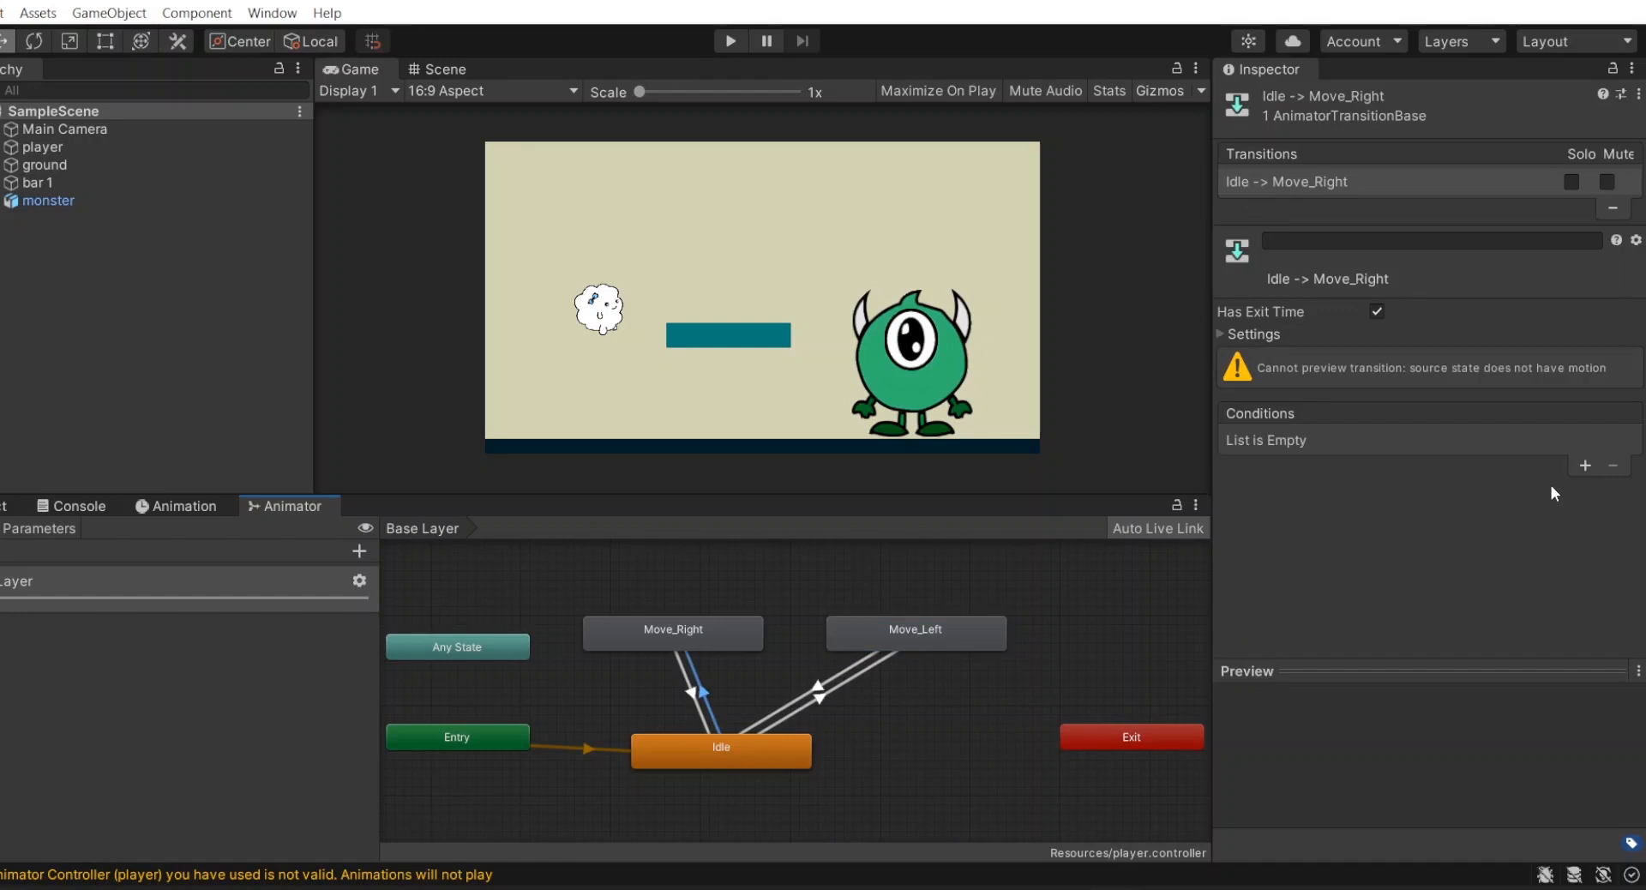
{"action": "left_click", "coordinate": [1584, 467]}
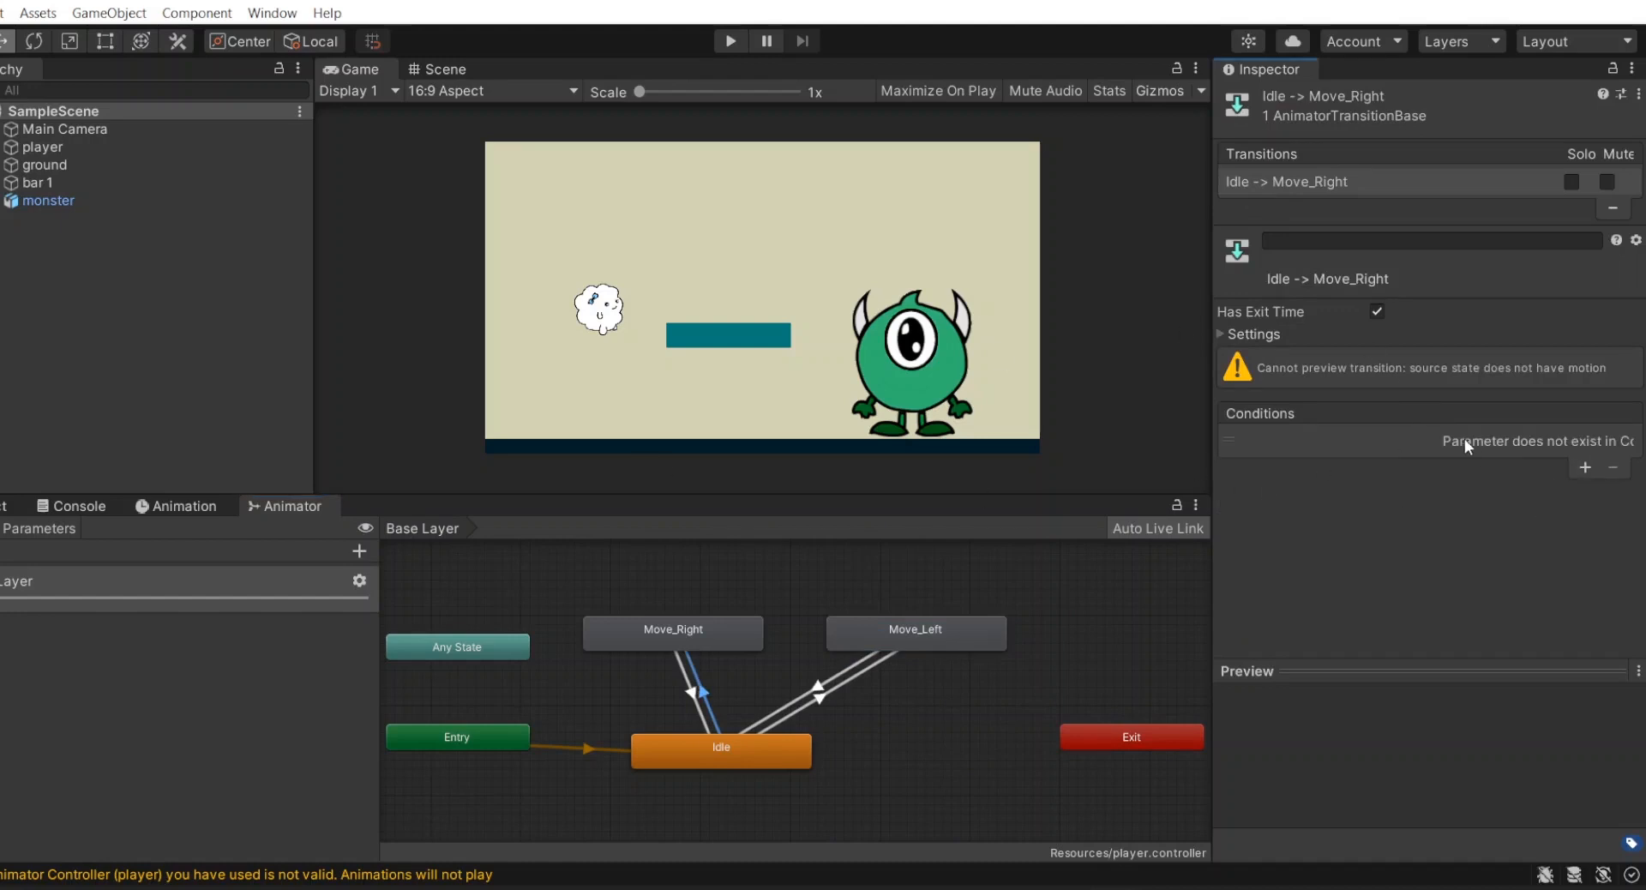
{"action": "left_click", "coordinate": [12, 532]}
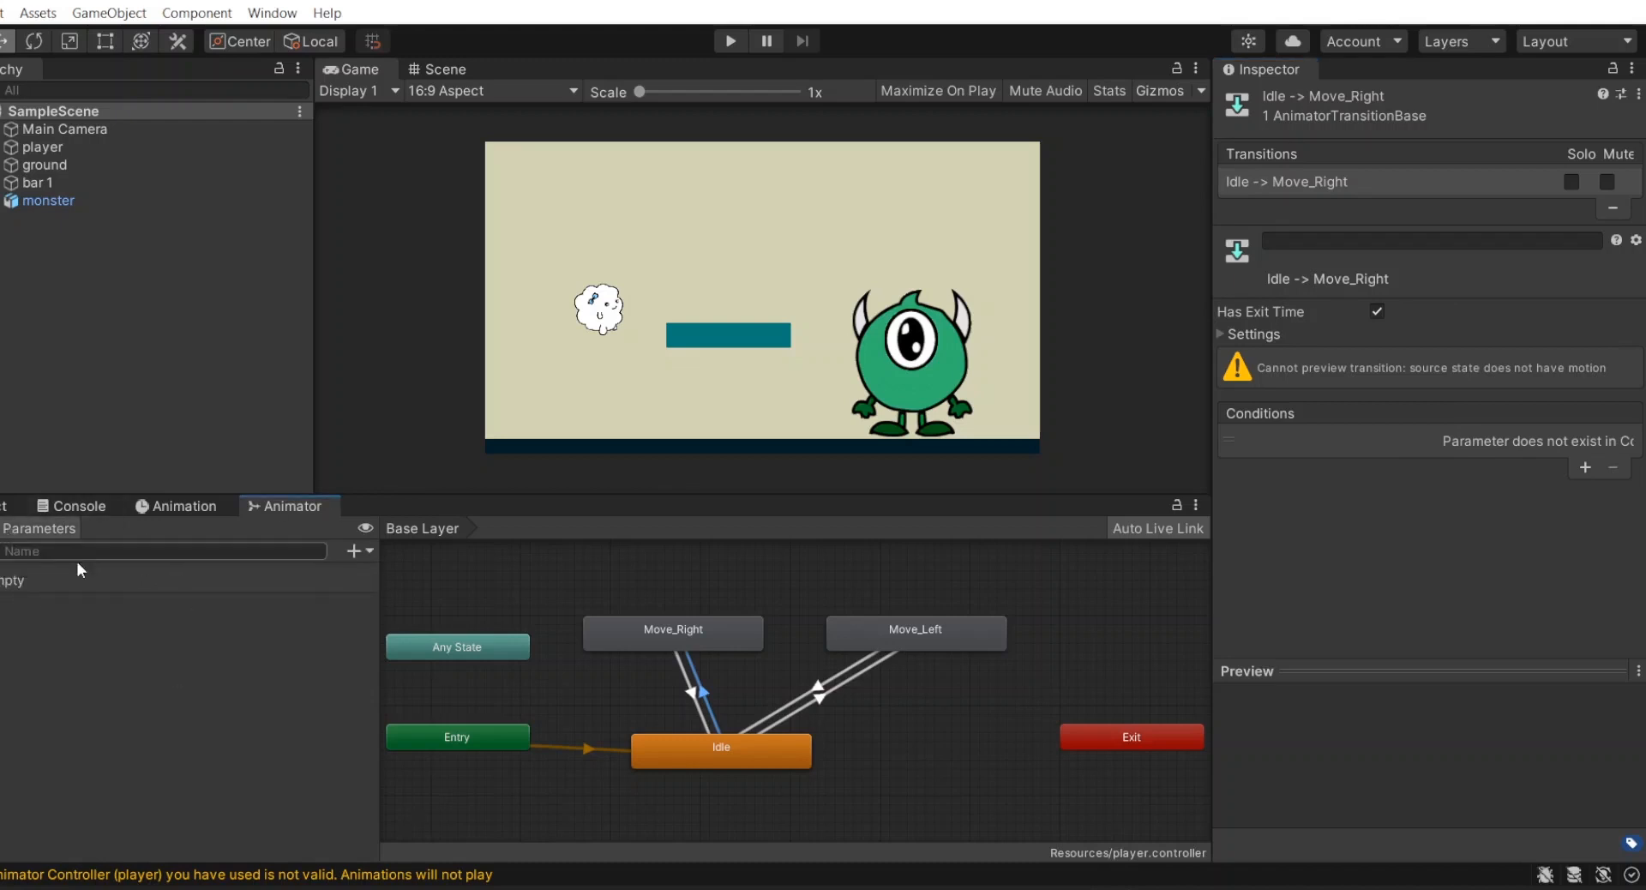
{"action": "left_click", "coordinate": [355, 551]}
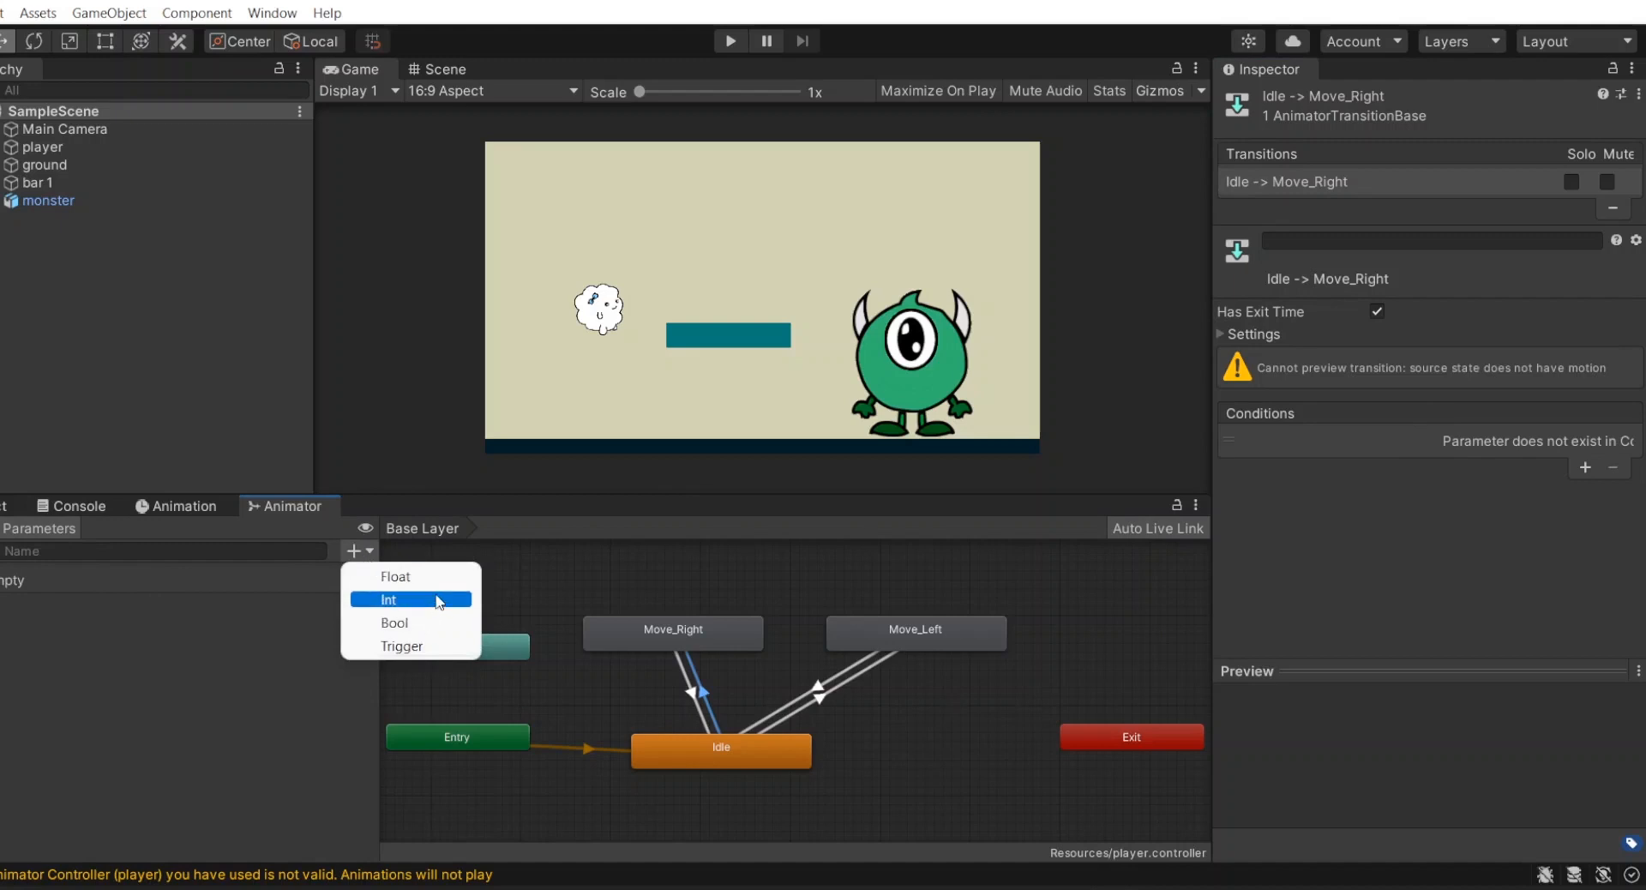
{"action": "left_click", "coordinate": [435, 600]}
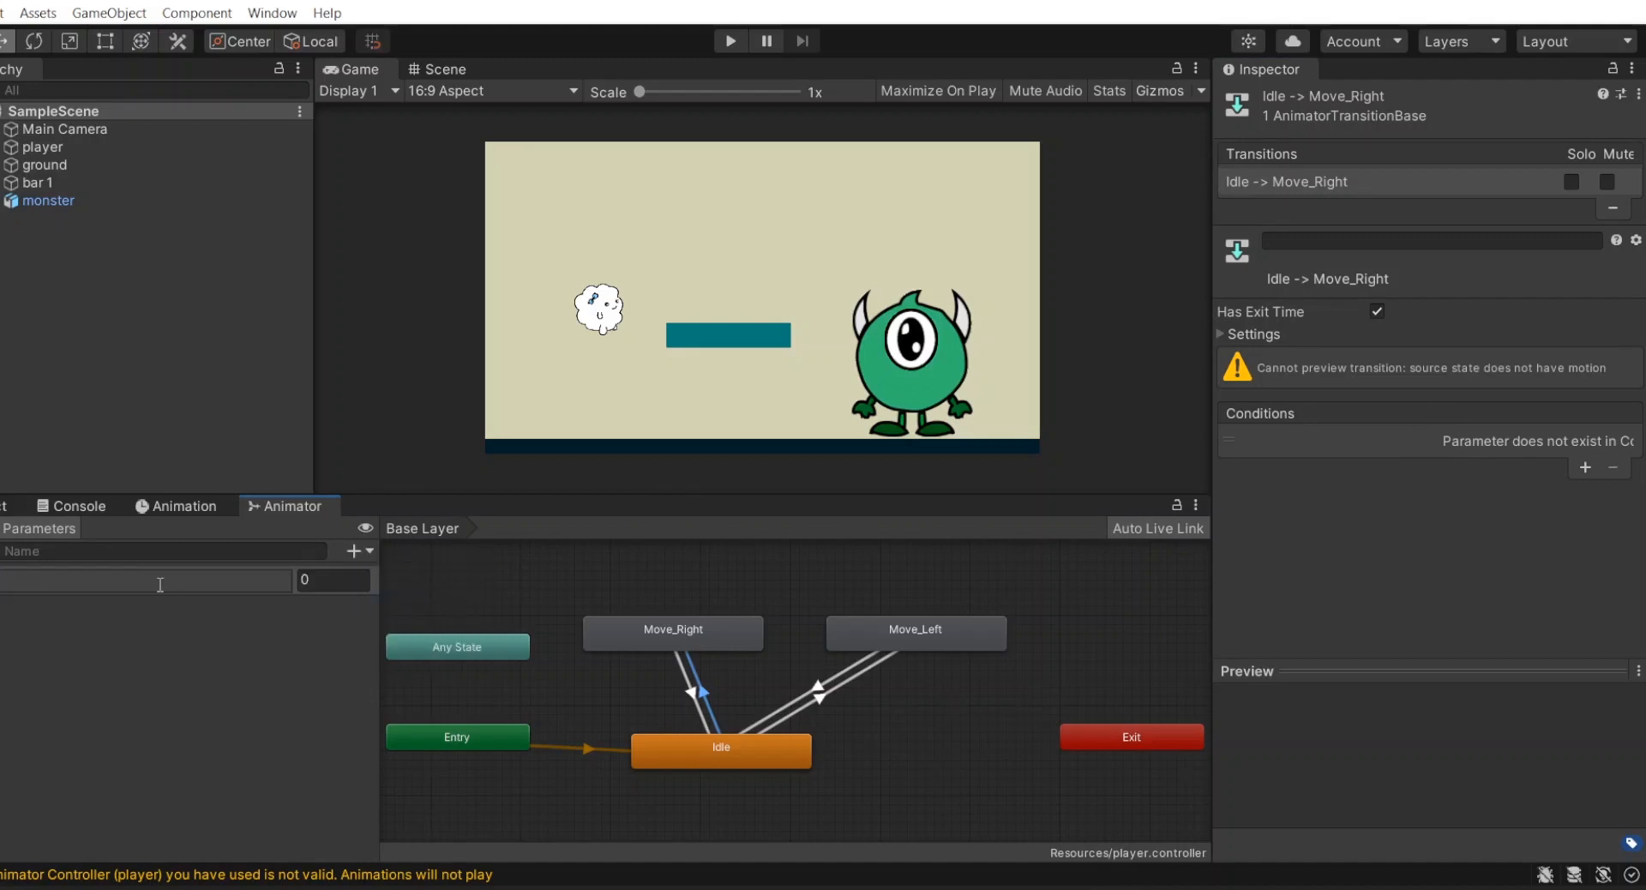
{"action": "key", "text": "Return"}
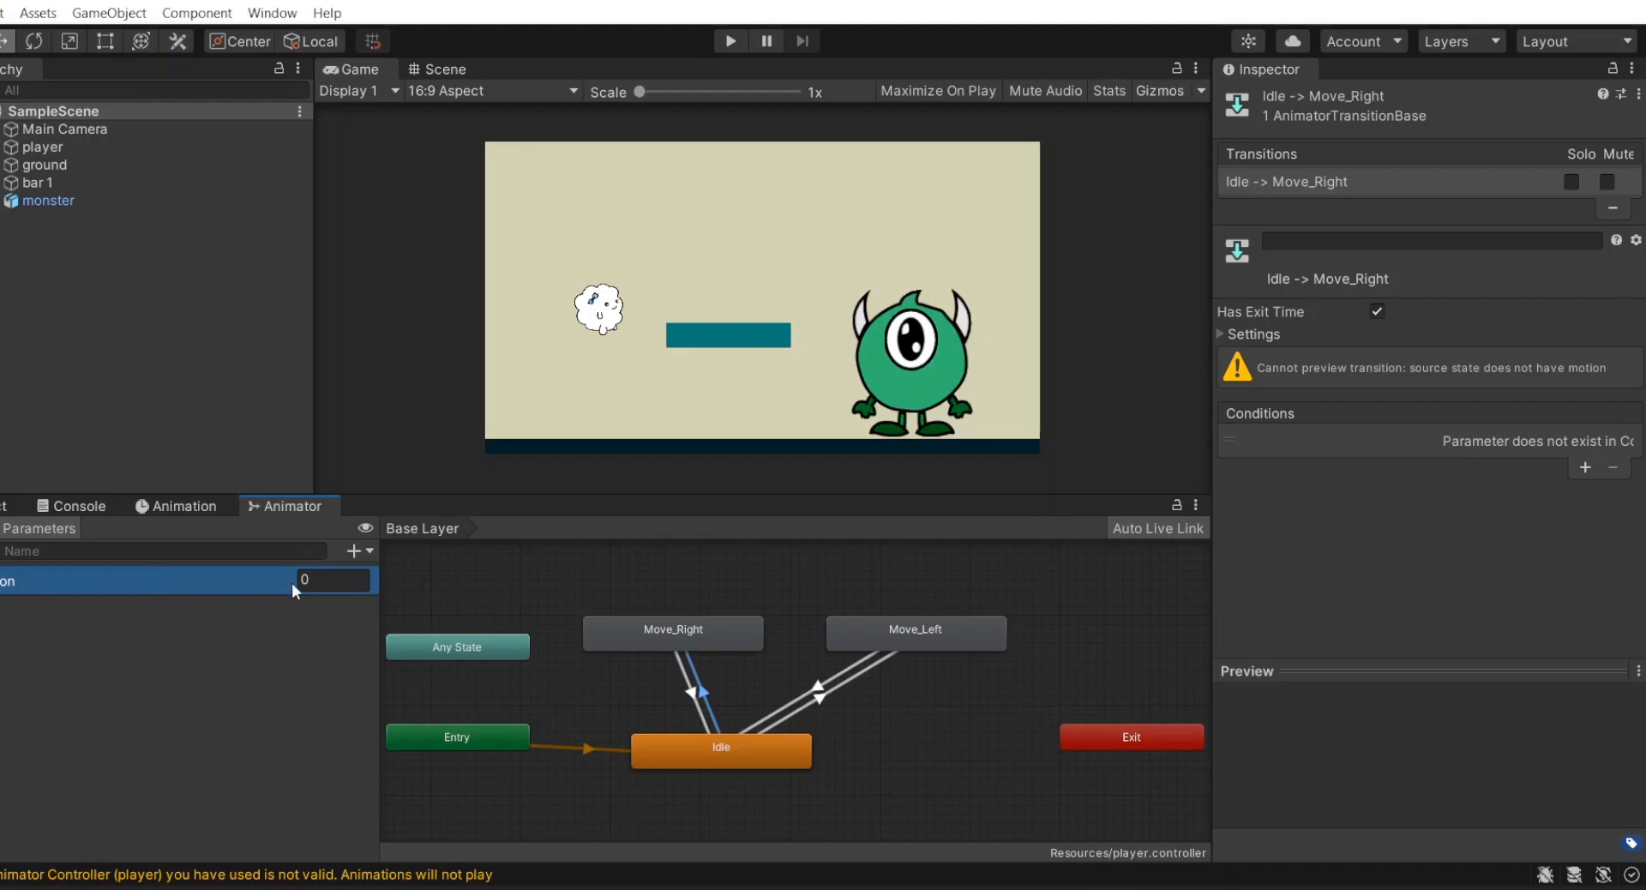
- Set the Idle to Move_Right condition to direction Equals 1
{"action": "left_click", "coordinate": [1395, 445]}
{"action": "left_click", "coordinate": [1338, 519]}
{"action": "left_click", "coordinate": [1513, 443]}
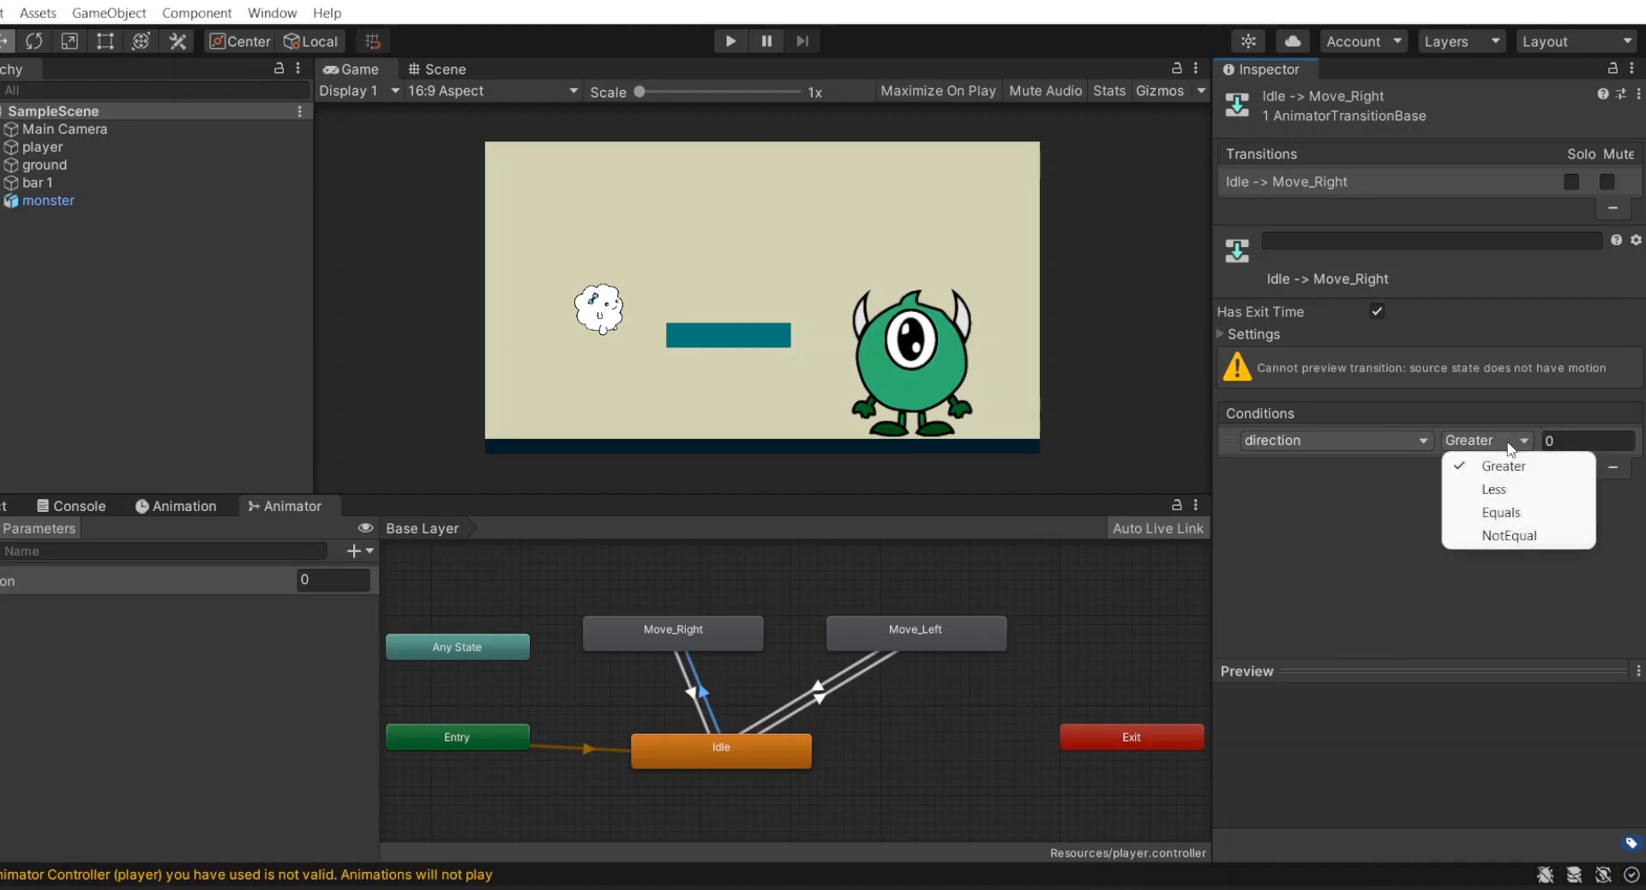
{"action": "left_click", "coordinate": [1512, 512]}
{"action": "left_click", "coordinate": [1582, 442]}
{"action": "type", "text": "1"}
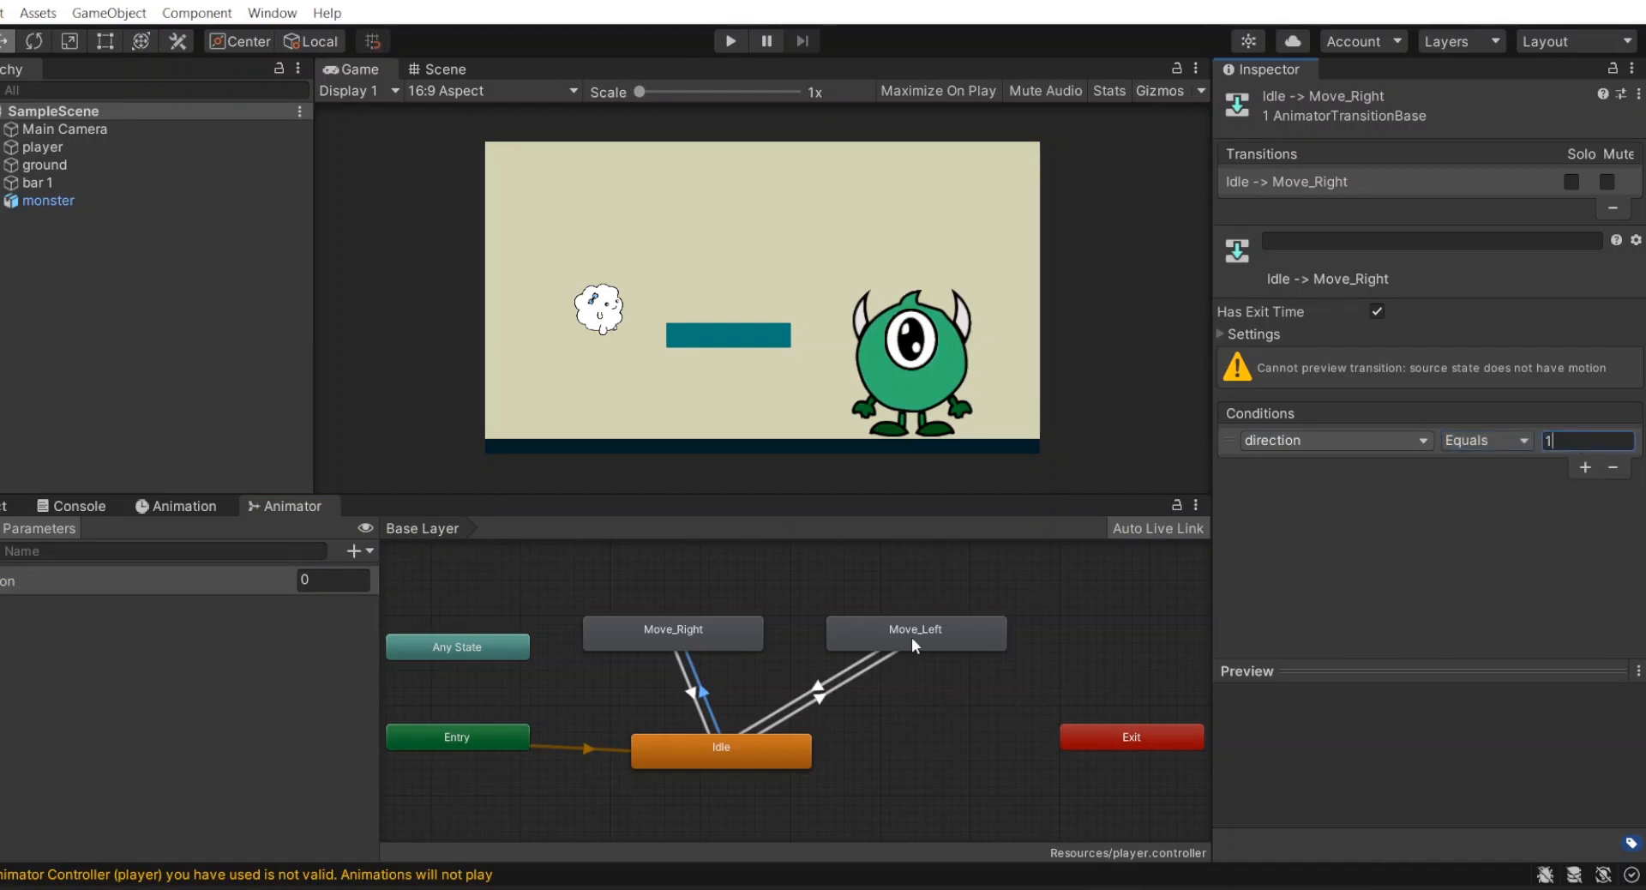
- Add a condition to the Idle to Move_Left transition requiring direction Equals -1
{"action": "left_click", "coordinate": [860, 676]}
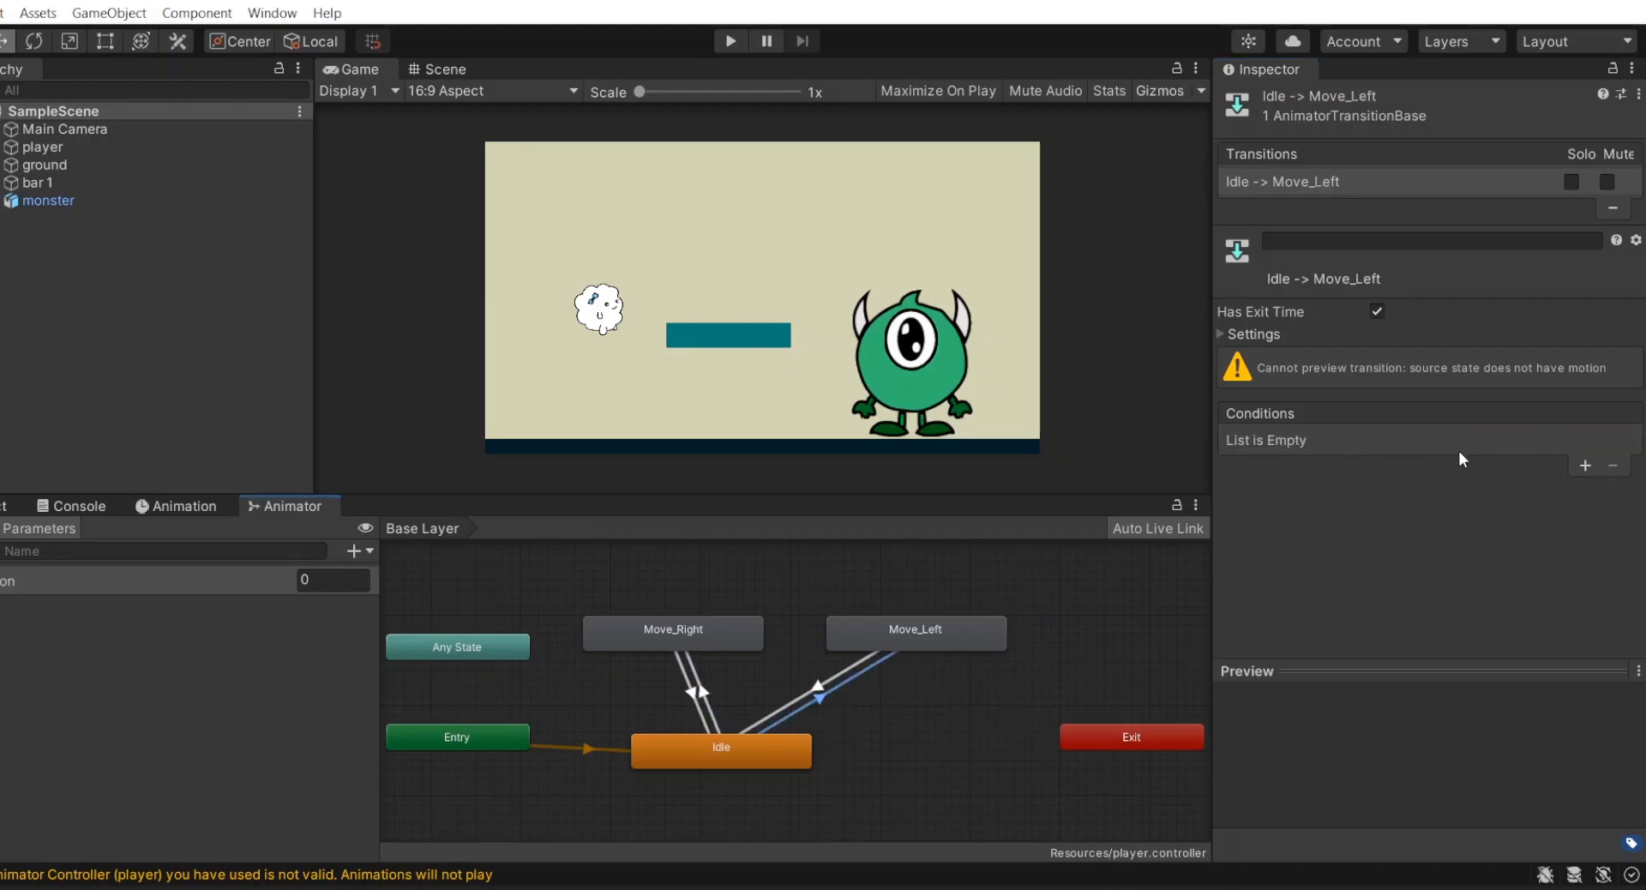
{"action": "left_click", "coordinate": [1585, 467]}
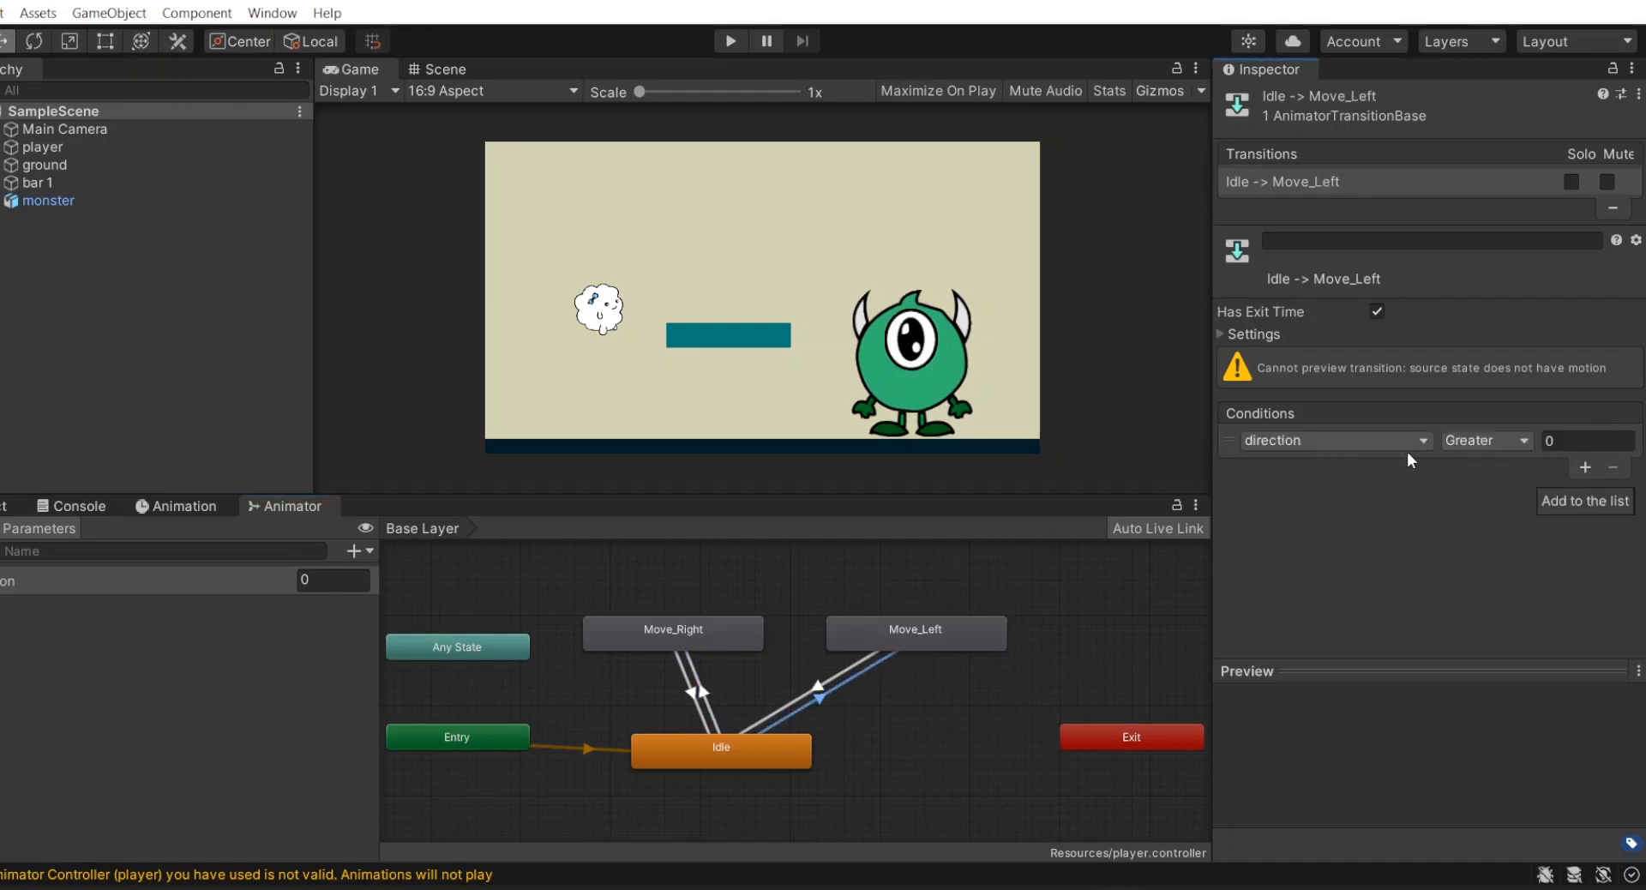
{"action": "left_click", "coordinate": [1457, 446]}
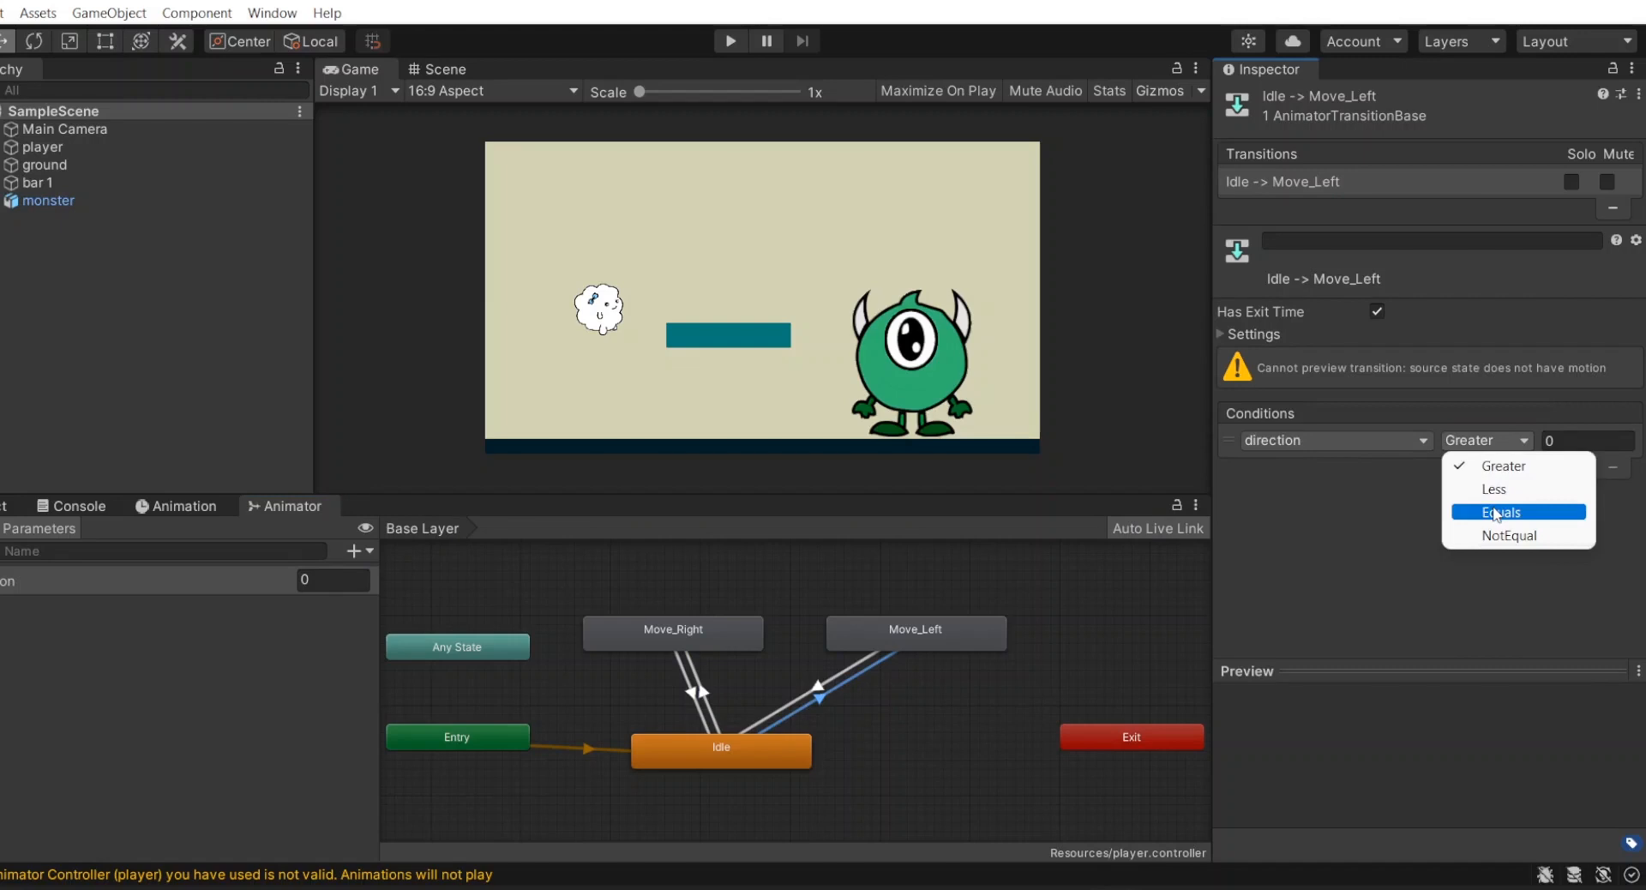
{"action": "left_click", "coordinate": [1501, 511]}
{"action": "left_click", "coordinate": [1568, 442]}
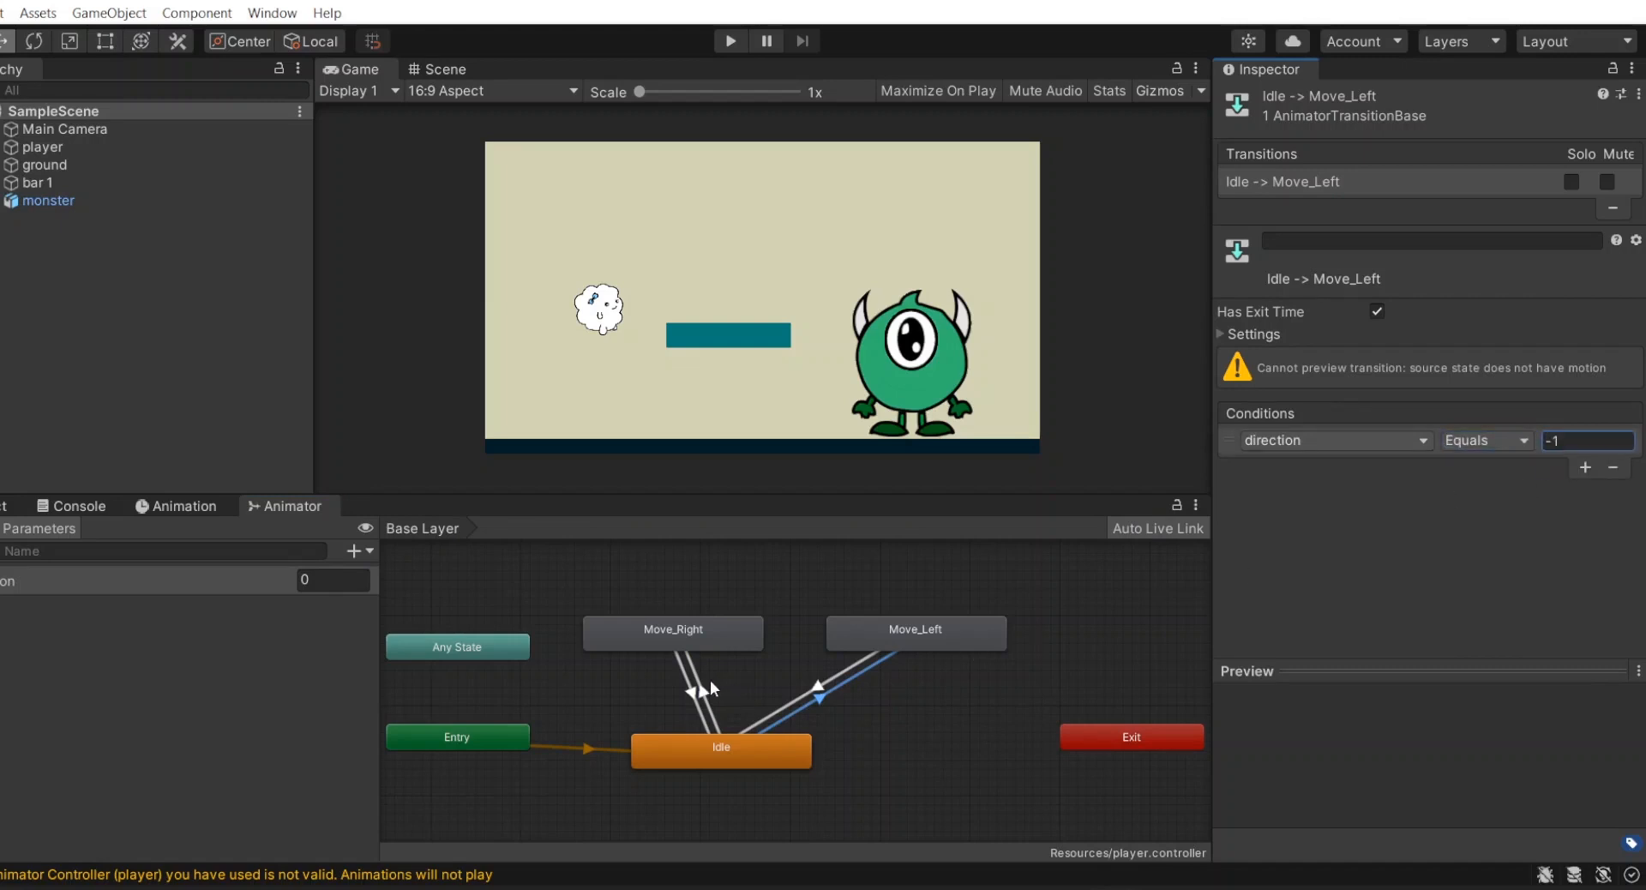
- Add a condition to the Move_Right to Idle transition requiring direction Equals 0
{"action": "left_click", "coordinate": [690, 692]}
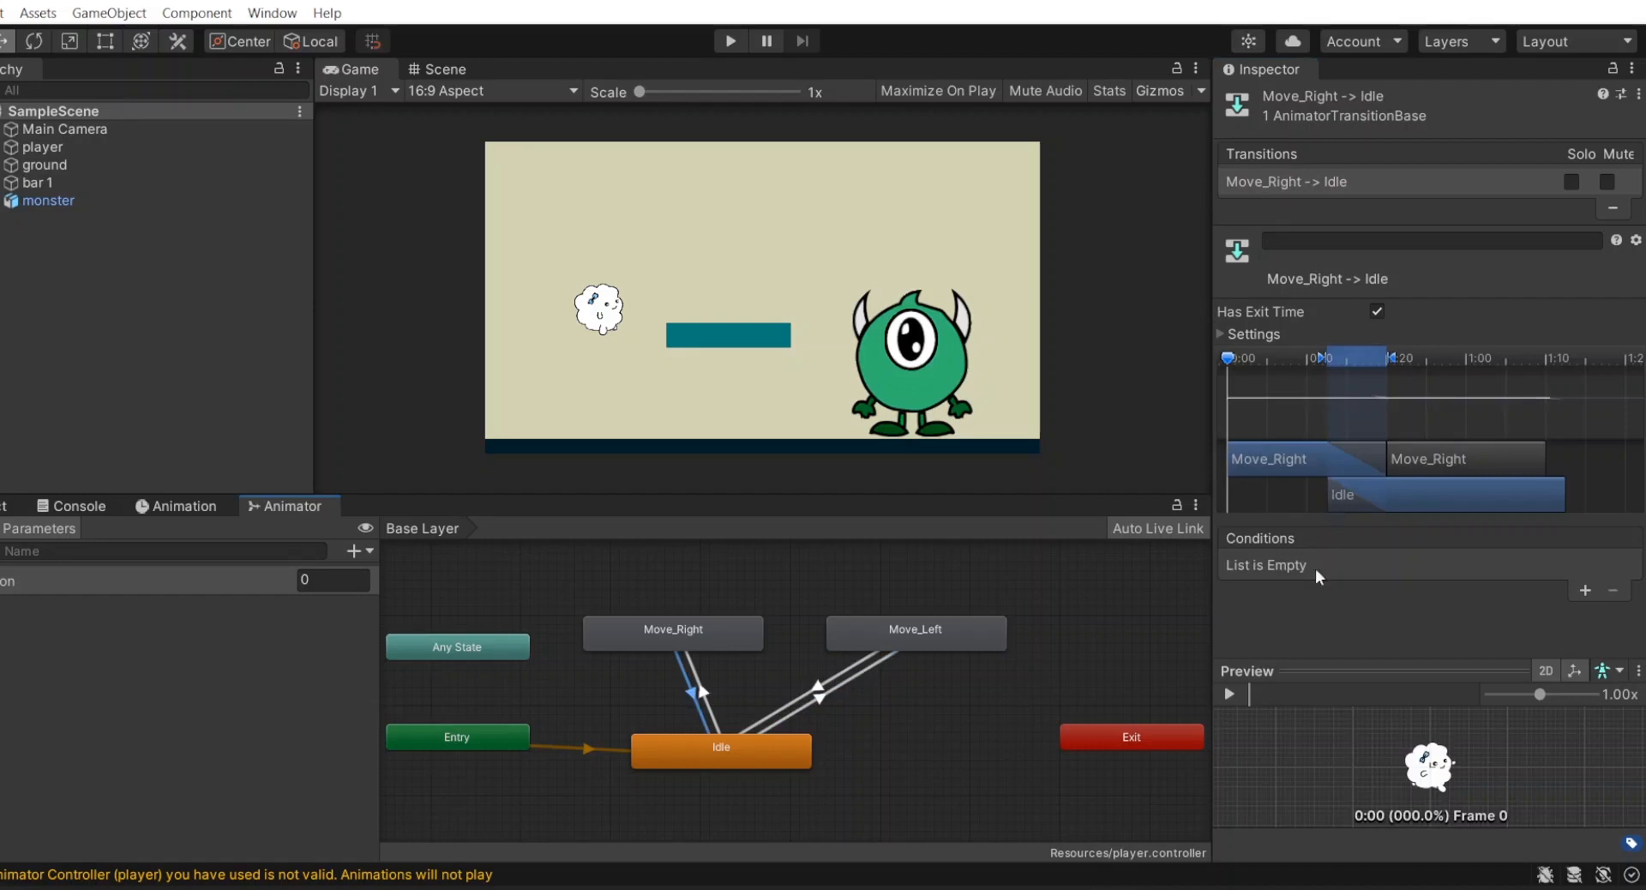
{"action": "left_click", "coordinate": [1585, 586]}
{"action": "left_click", "coordinate": [1449, 568]}
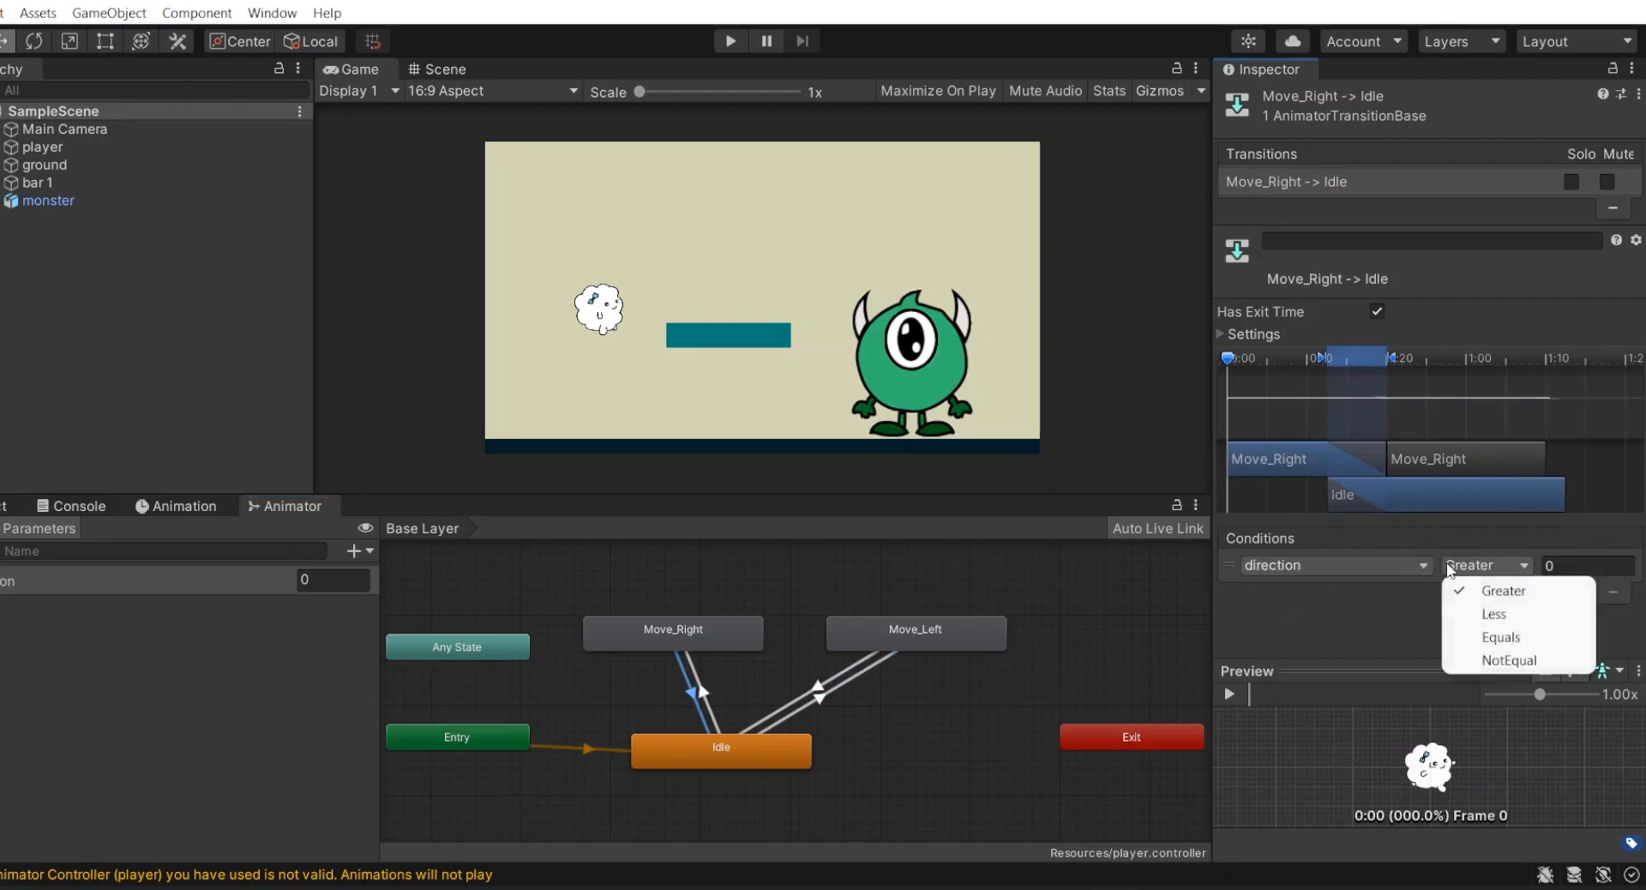
{"action": "left_click", "coordinate": [1460, 638]}
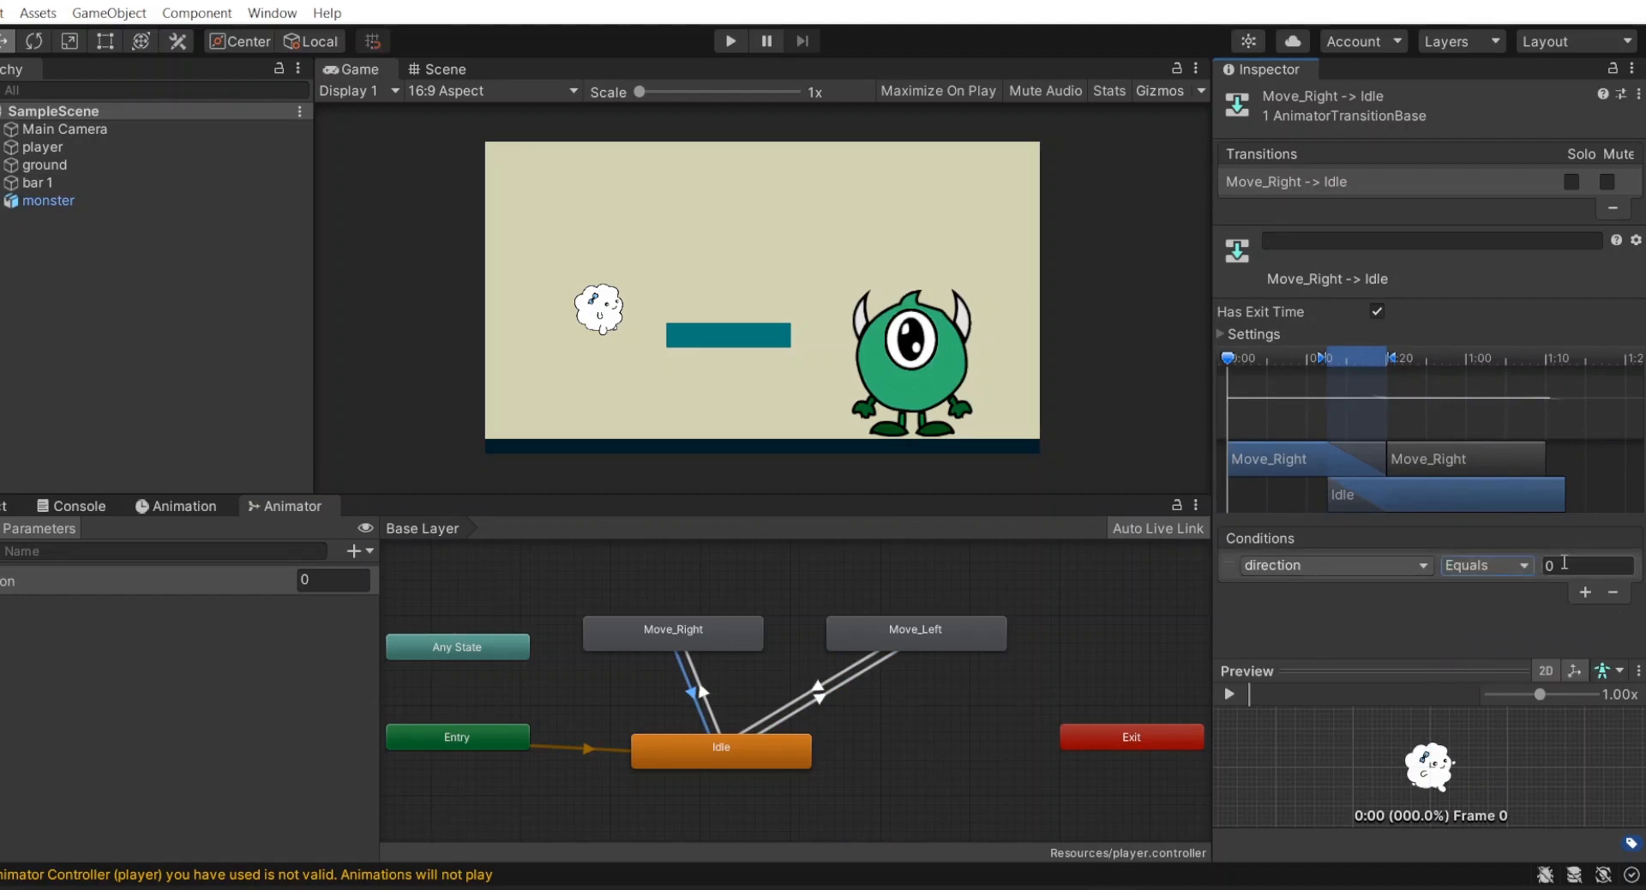
- Add a condition to the Move_Left to Idle transition requiring direction Equals 0
{"action": "left_click", "coordinate": [819, 684]}
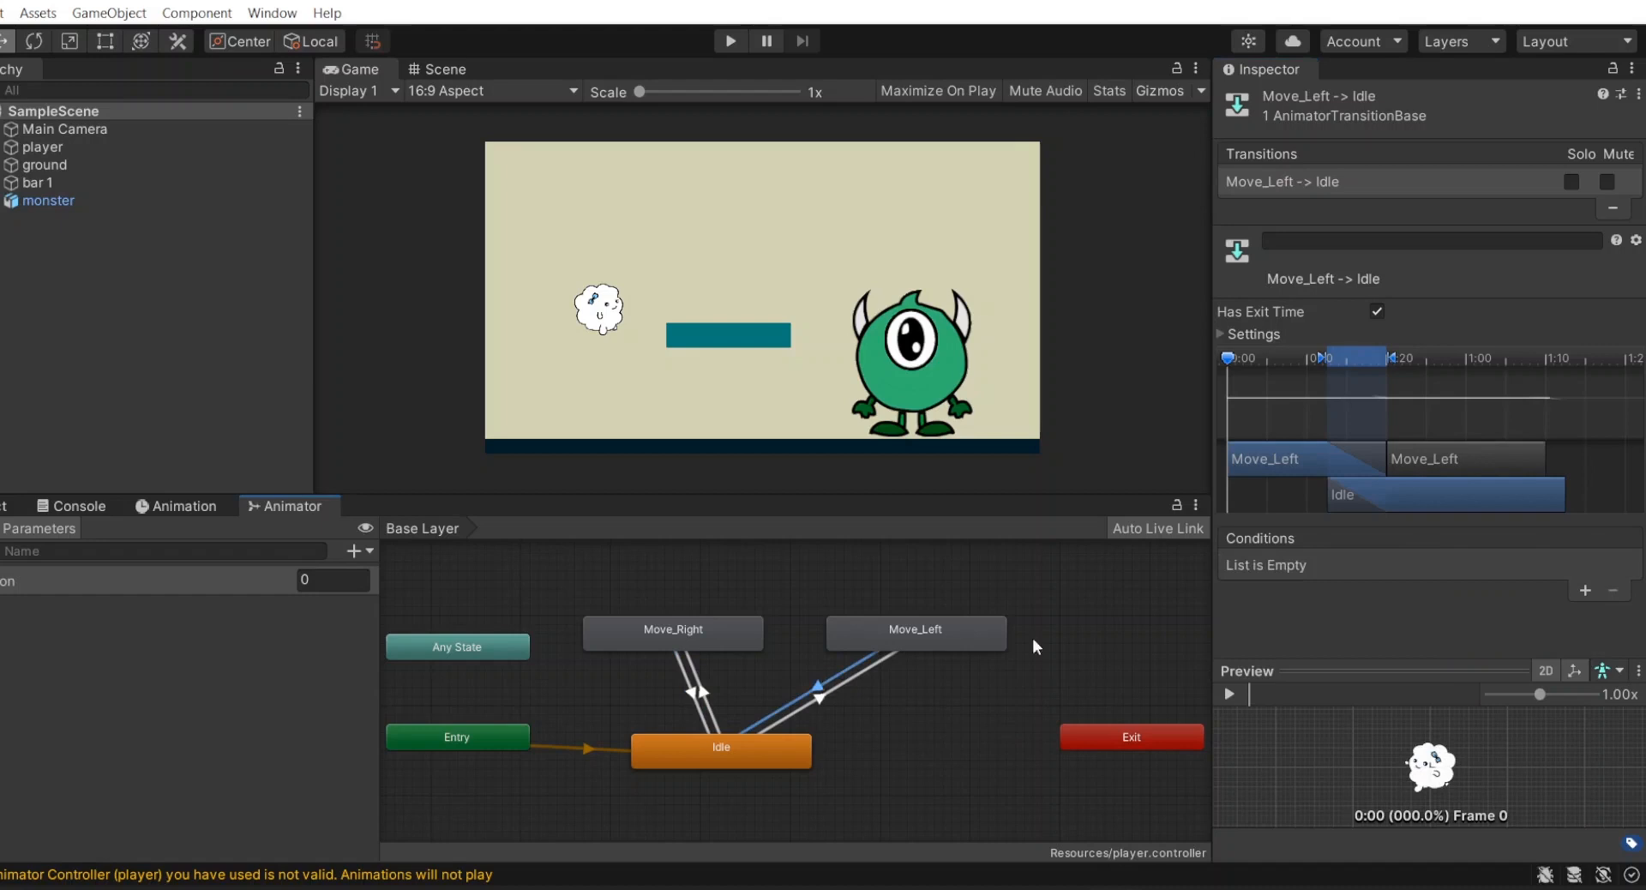
{"action": "left_click", "coordinate": [1585, 590]}
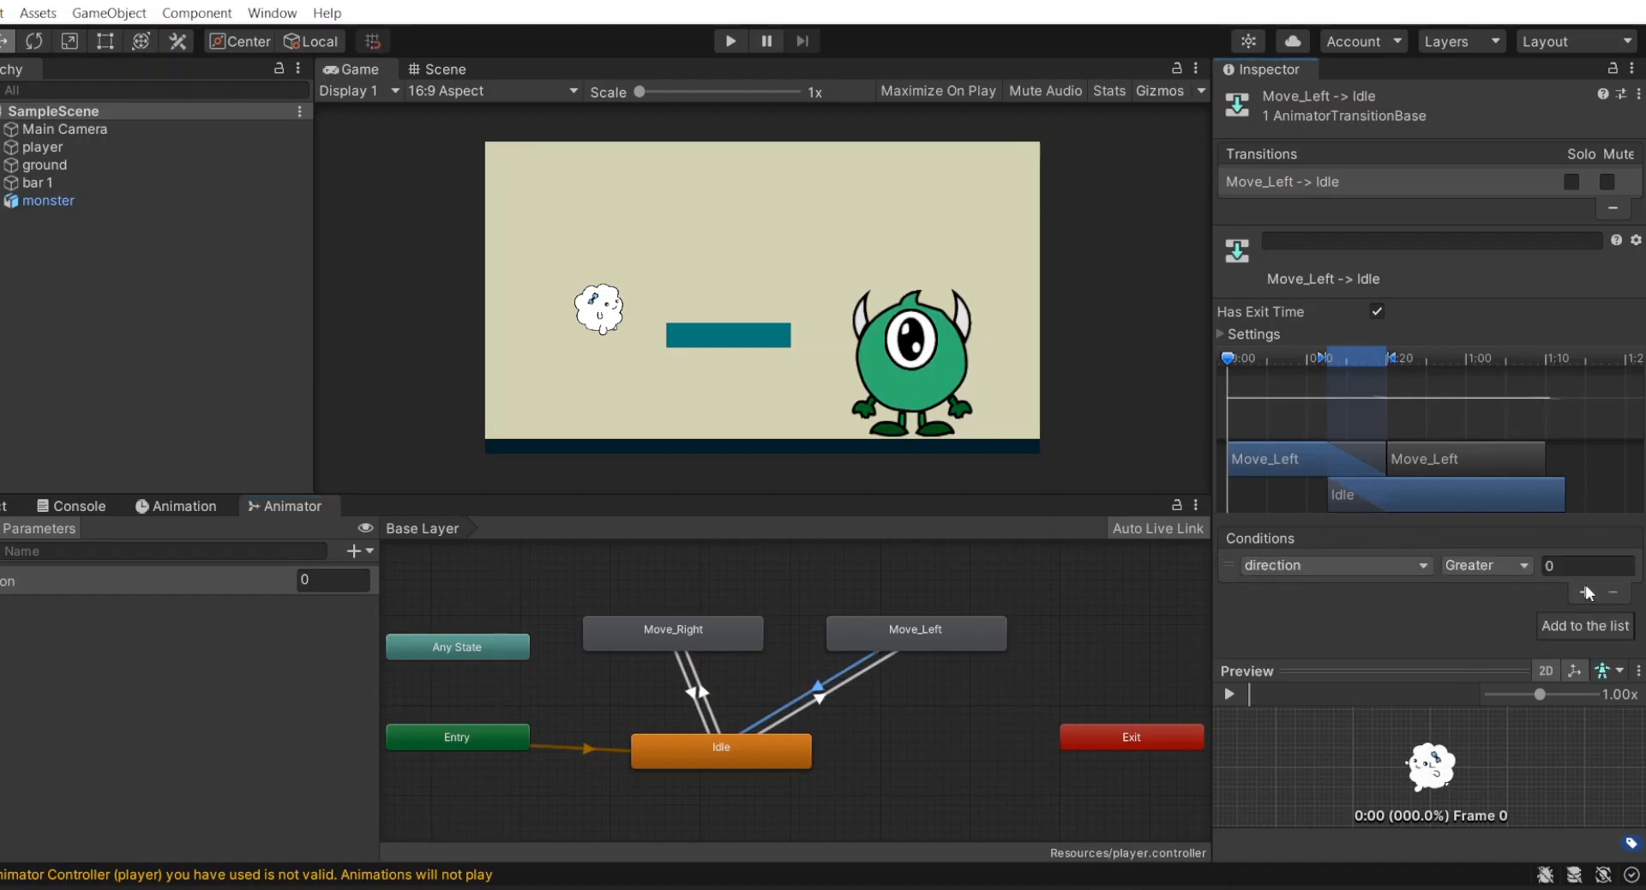
{"action": "left_click", "coordinate": [1477, 567]}
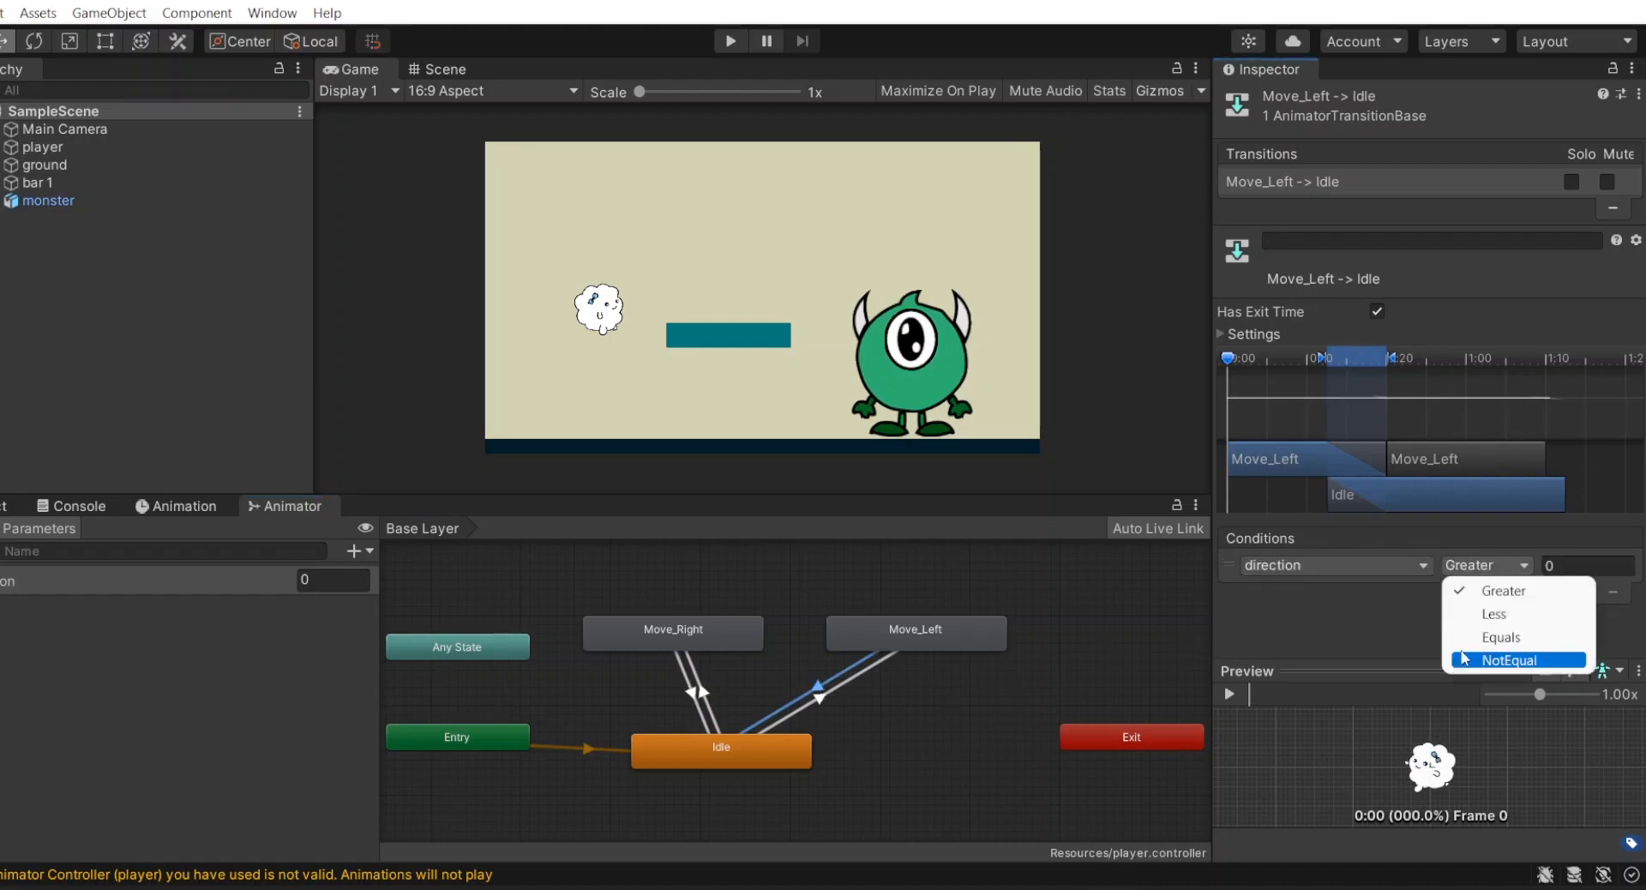
{"action": "left_click", "coordinate": [1500, 637]}
{"action": "left_click", "coordinate": [710, 666]}
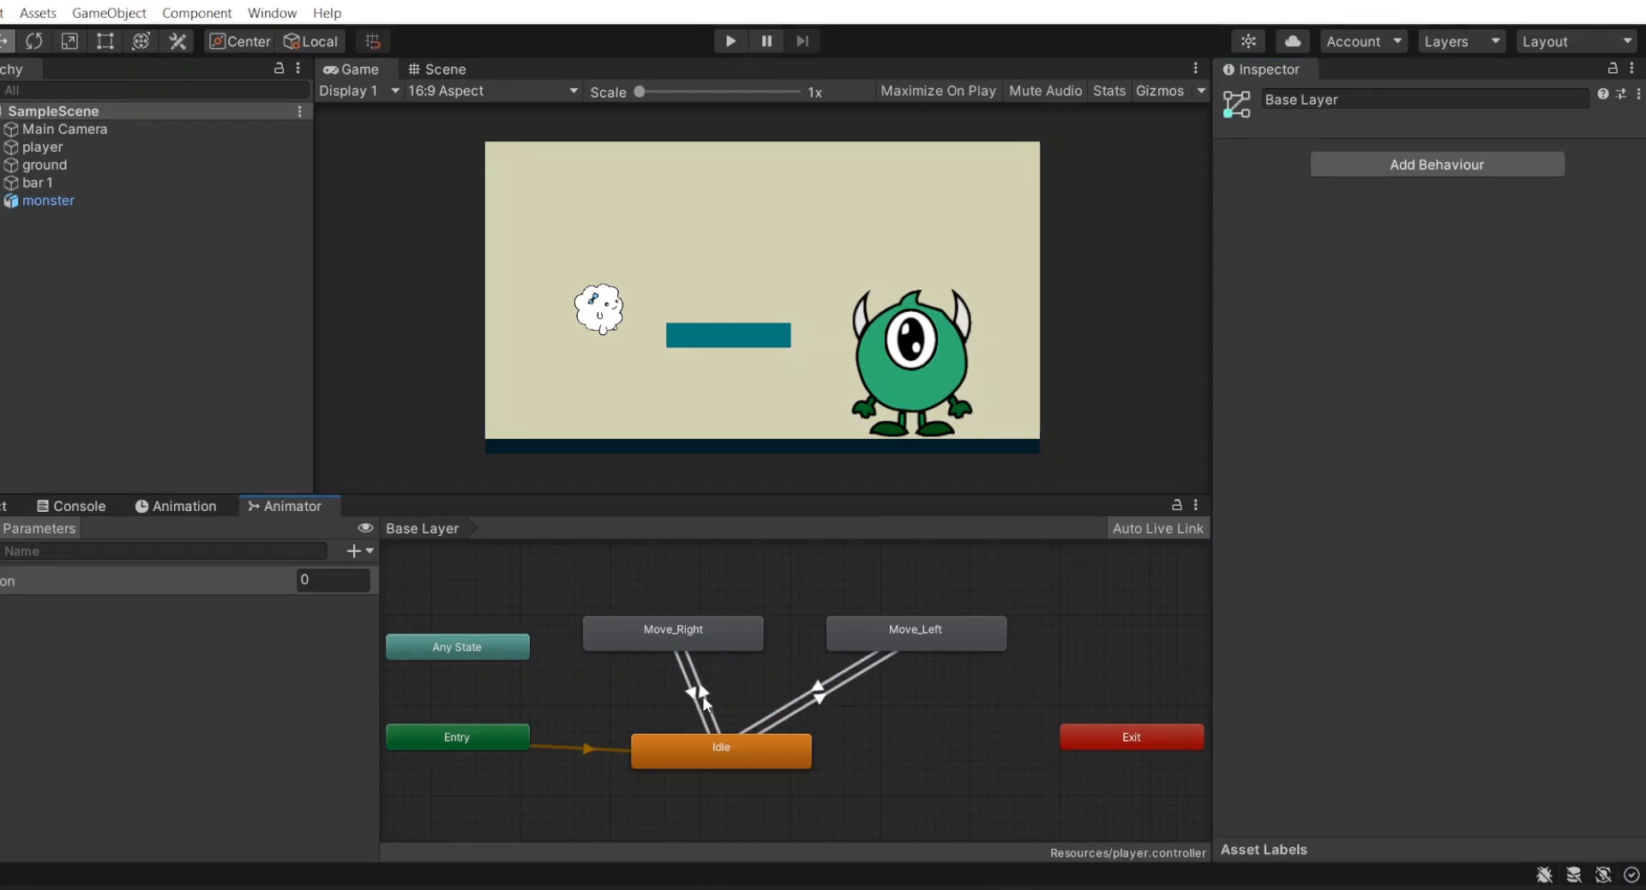
- Select both transitions leaving Idle, turn off Has Exit Time and set Transition Duration to 0
{"action": "left_click", "coordinate": [703, 698]}
{"action": "left_click", "coordinate": [820, 699], "text": "shift"}
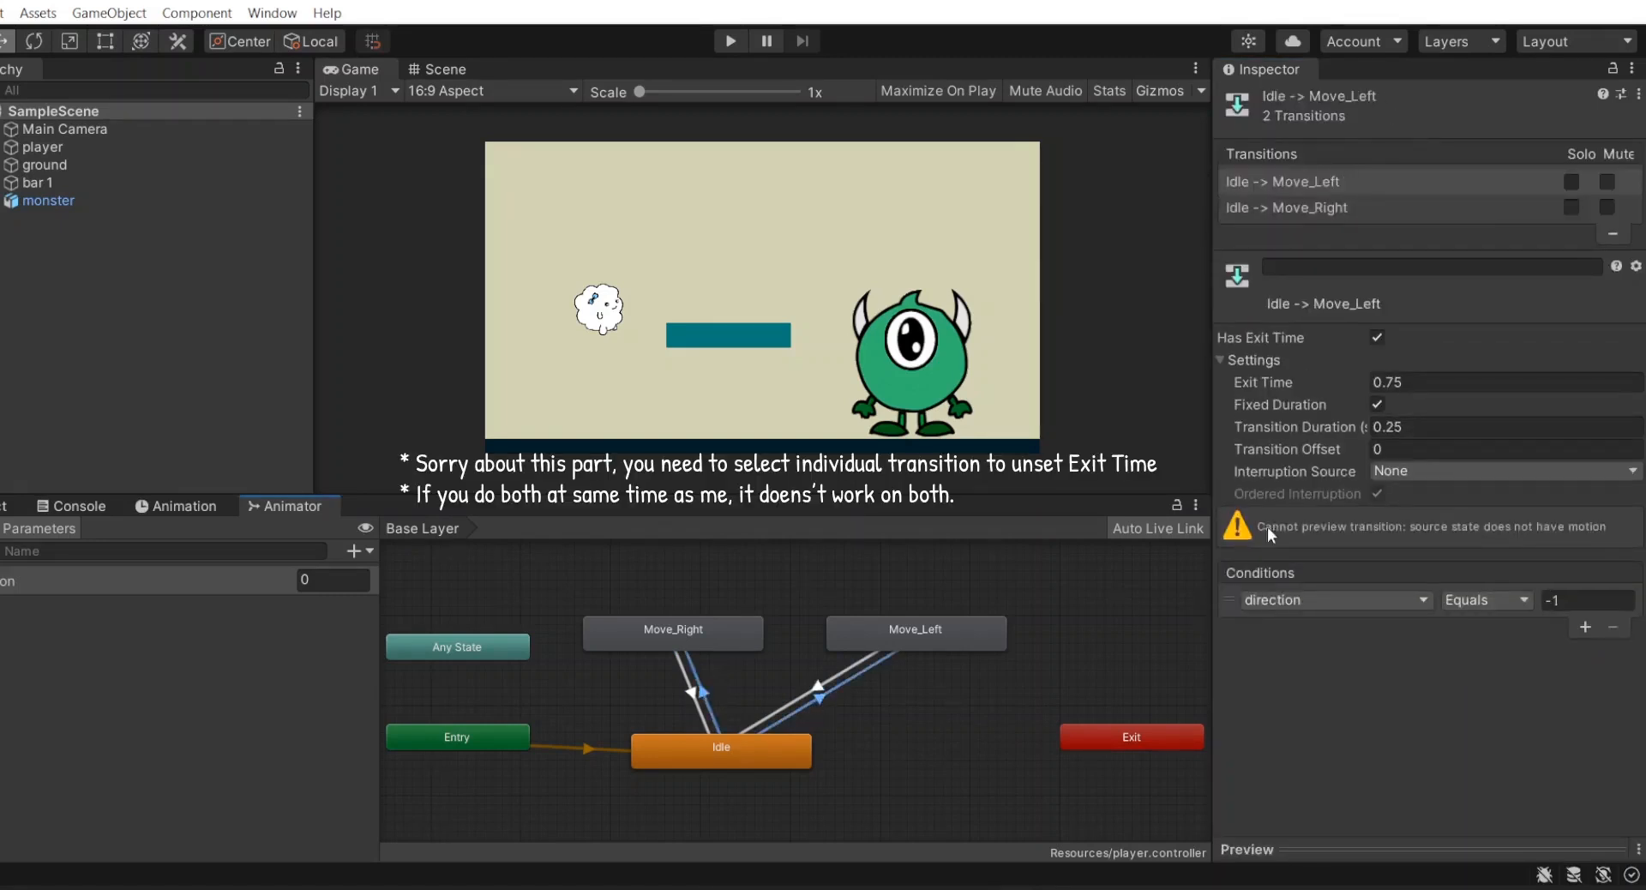
{"action": "left_click", "coordinate": [1377, 337]}
{"action": "left_click", "coordinate": [1384, 427]}
{"action": "type", "text": "0"}
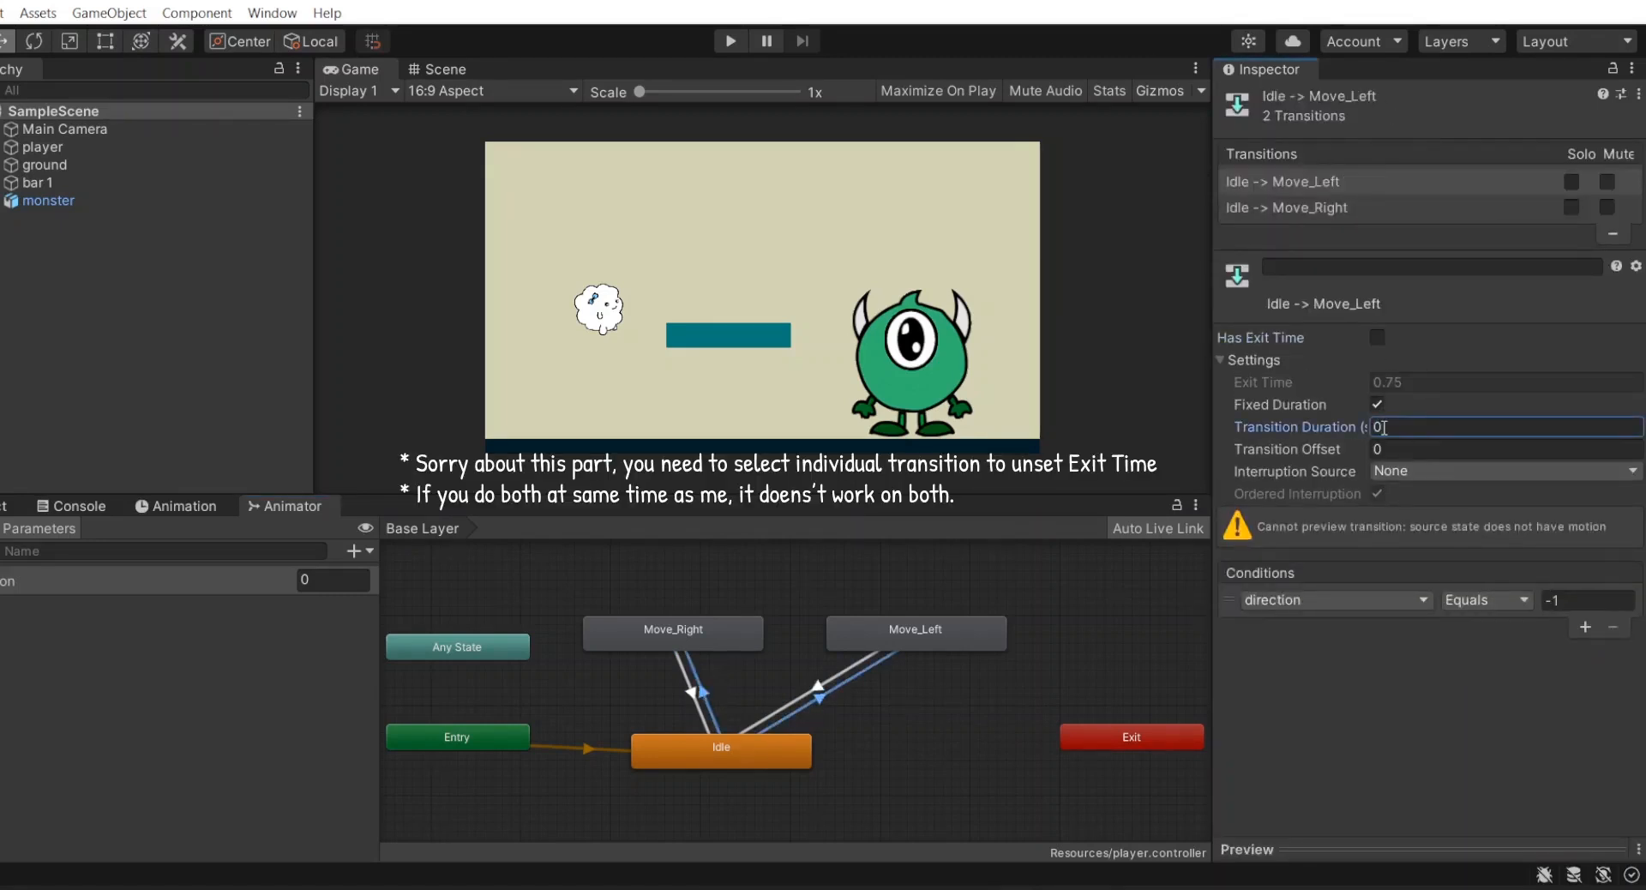
- Select both transitions returning to Idle, turn off Has Exit Time and set Transition Duration to 0
{"action": "left_click", "coordinate": [688, 690]}
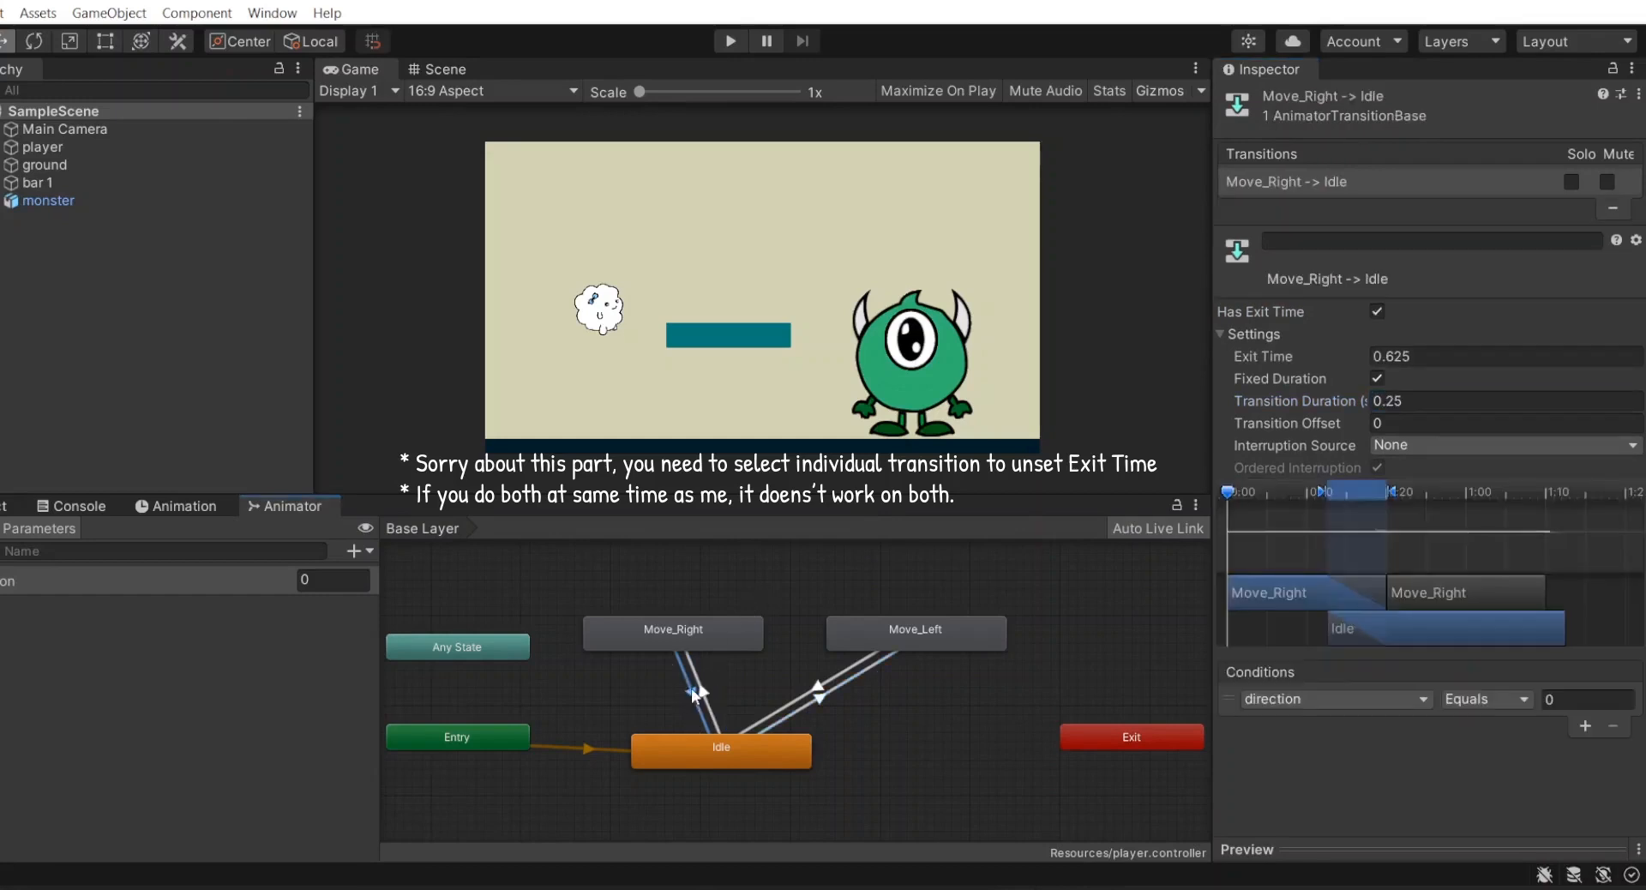
{"action": "left_click", "coordinate": [816, 694], "text": "shift"}
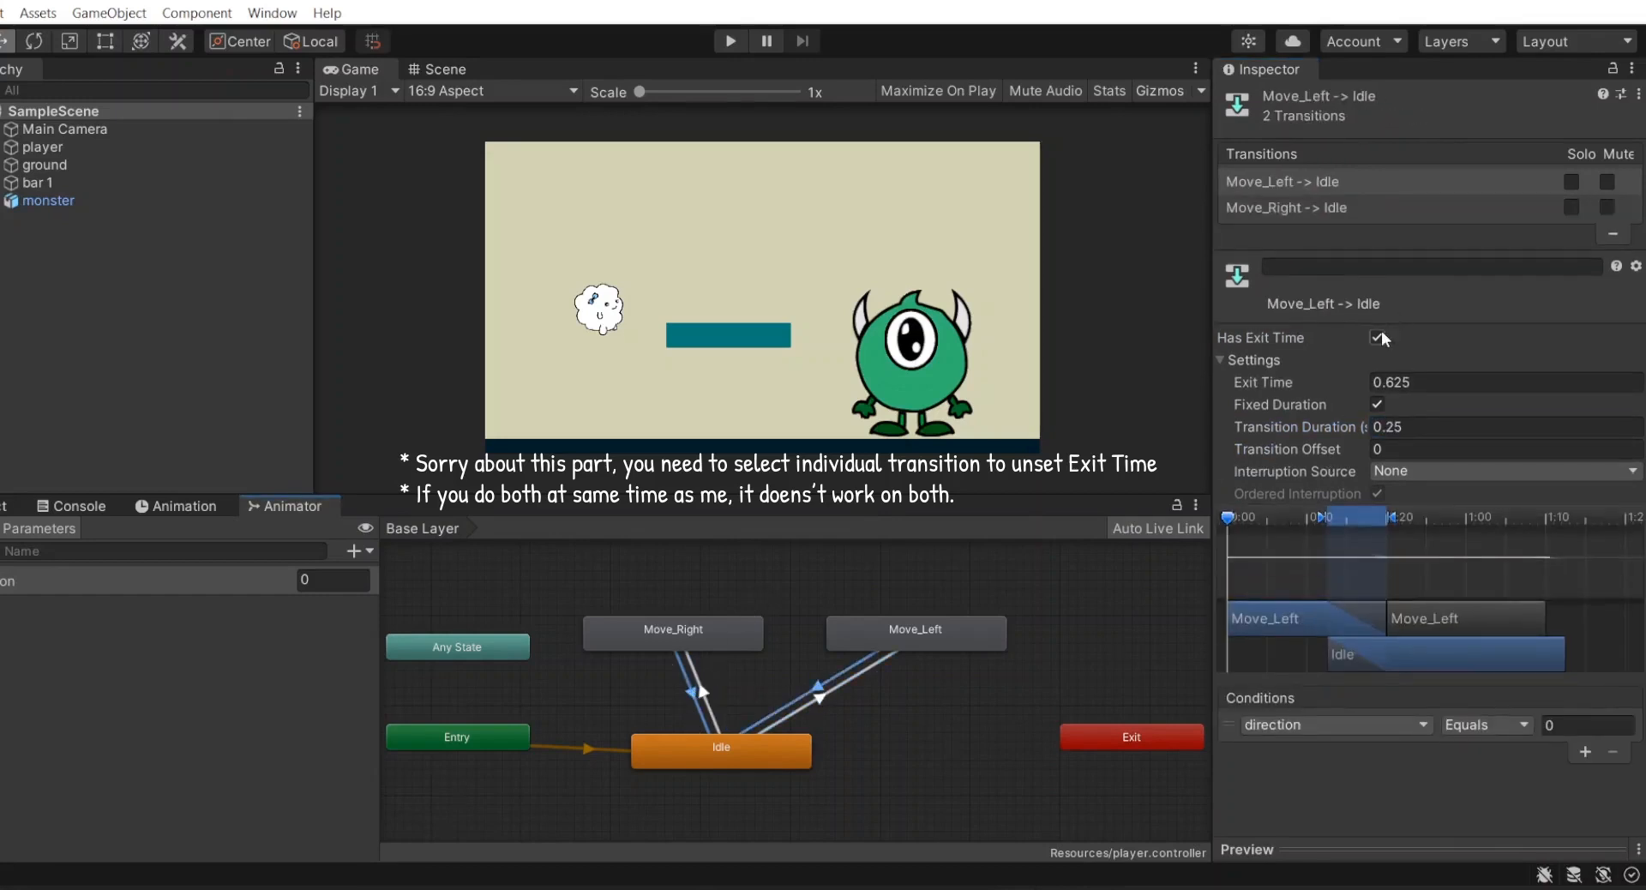
{"action": "left_click", "coordinate": [1390, 427]}
{"action": "type", "text": "0"}
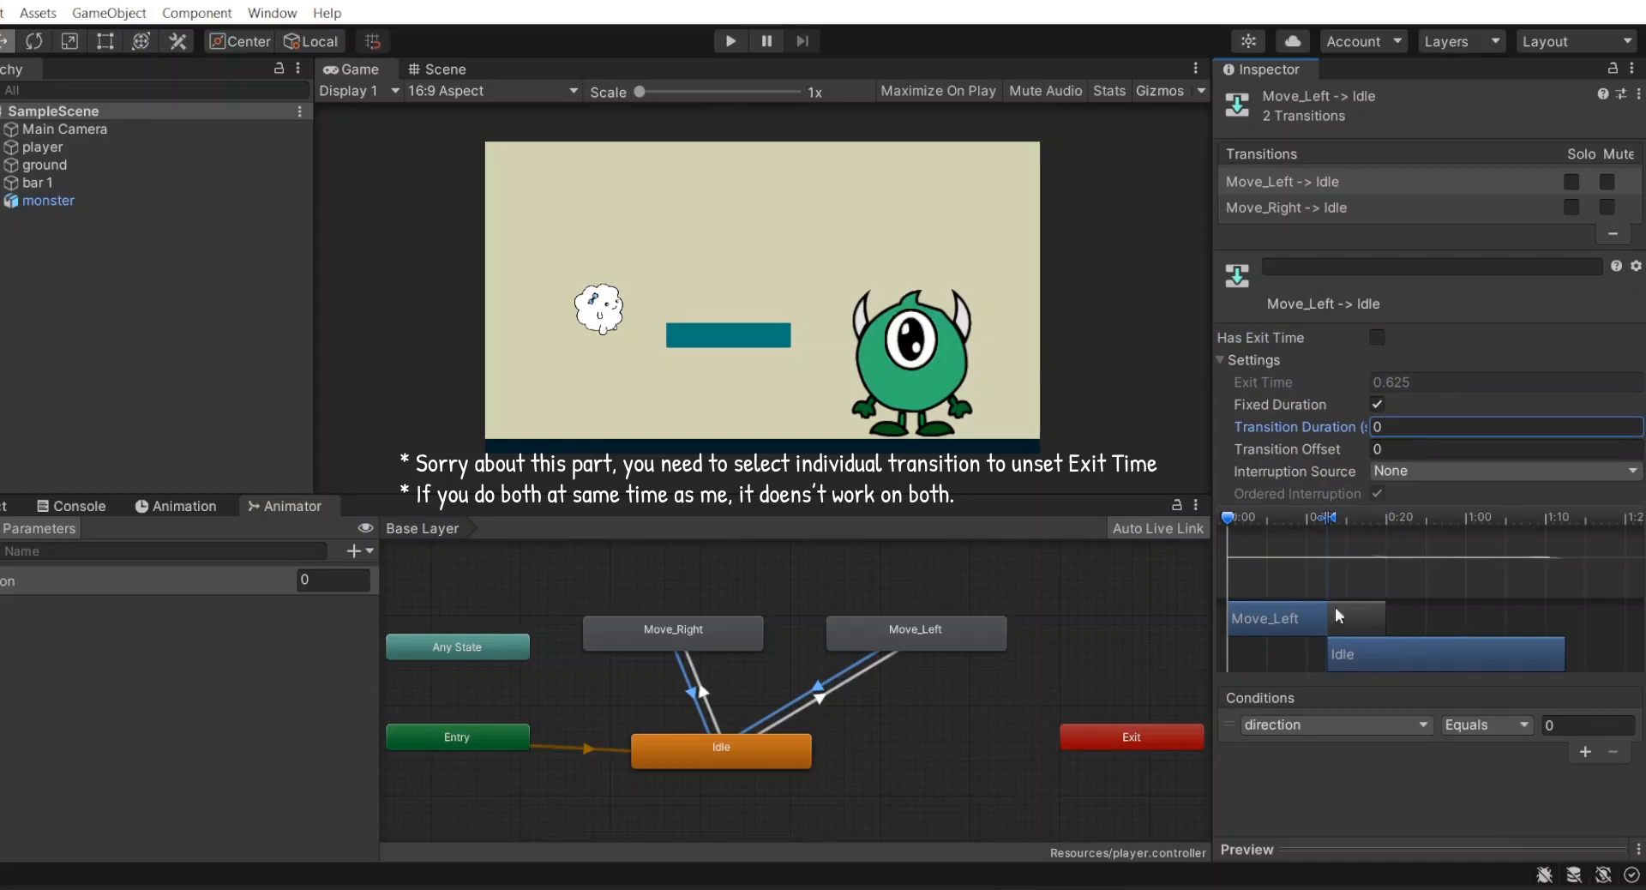
{"action": "left_click", "coordinate": [763, 758]}
{"action": "left_click", "coordinate": [681, 636]}
{"action": "left_click", "coordinate": [919, 644]}
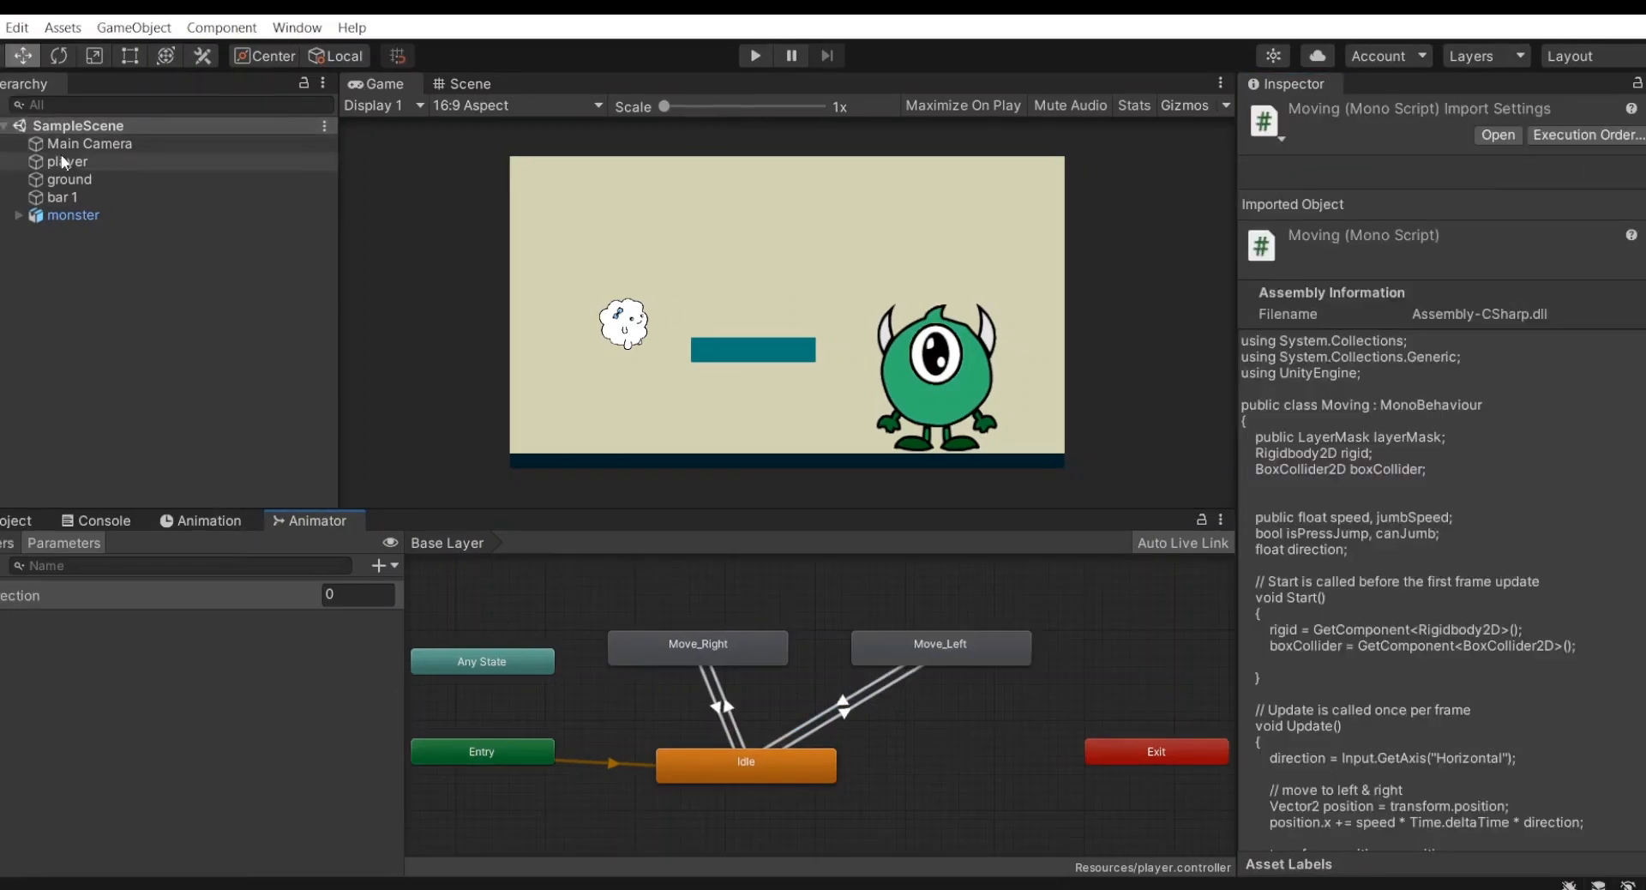
- Check the player's attached components and open its Moving script in Visual Studio Code
{"action": "left_click", "coordinate": [43, 147]}
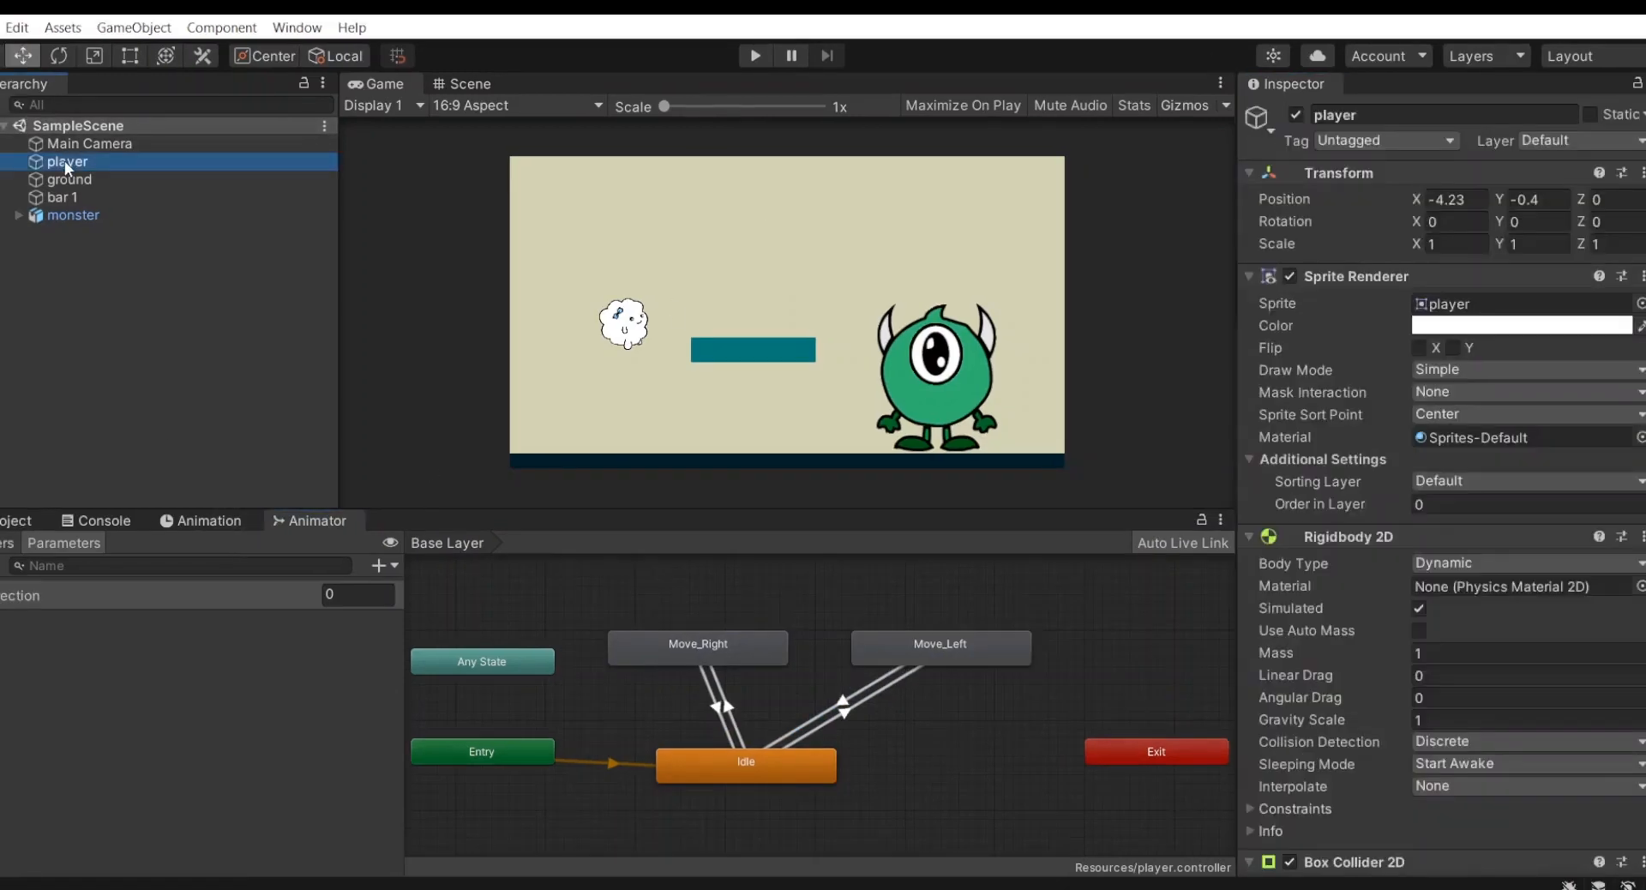
{"action": "scroll", "coordinate": [1486, 536], "scroll_direction": "down", "scroll_amount": 10}
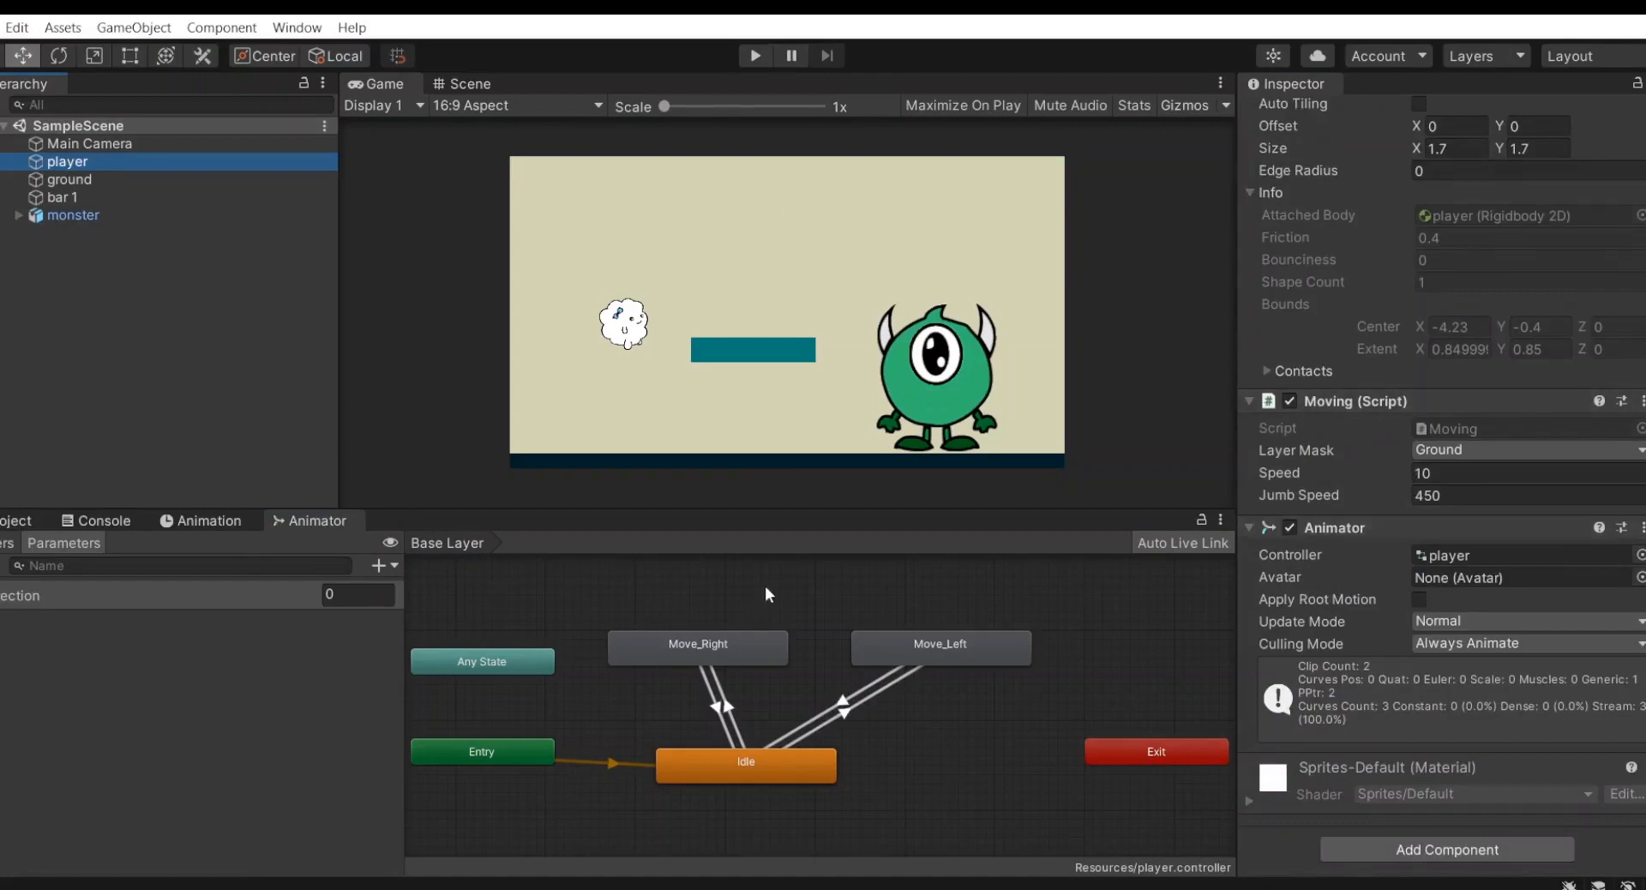
{"action": "left_click", "coordinate": [7, 523]}
{"action": "double_click", "coordinate": [330, 631]}
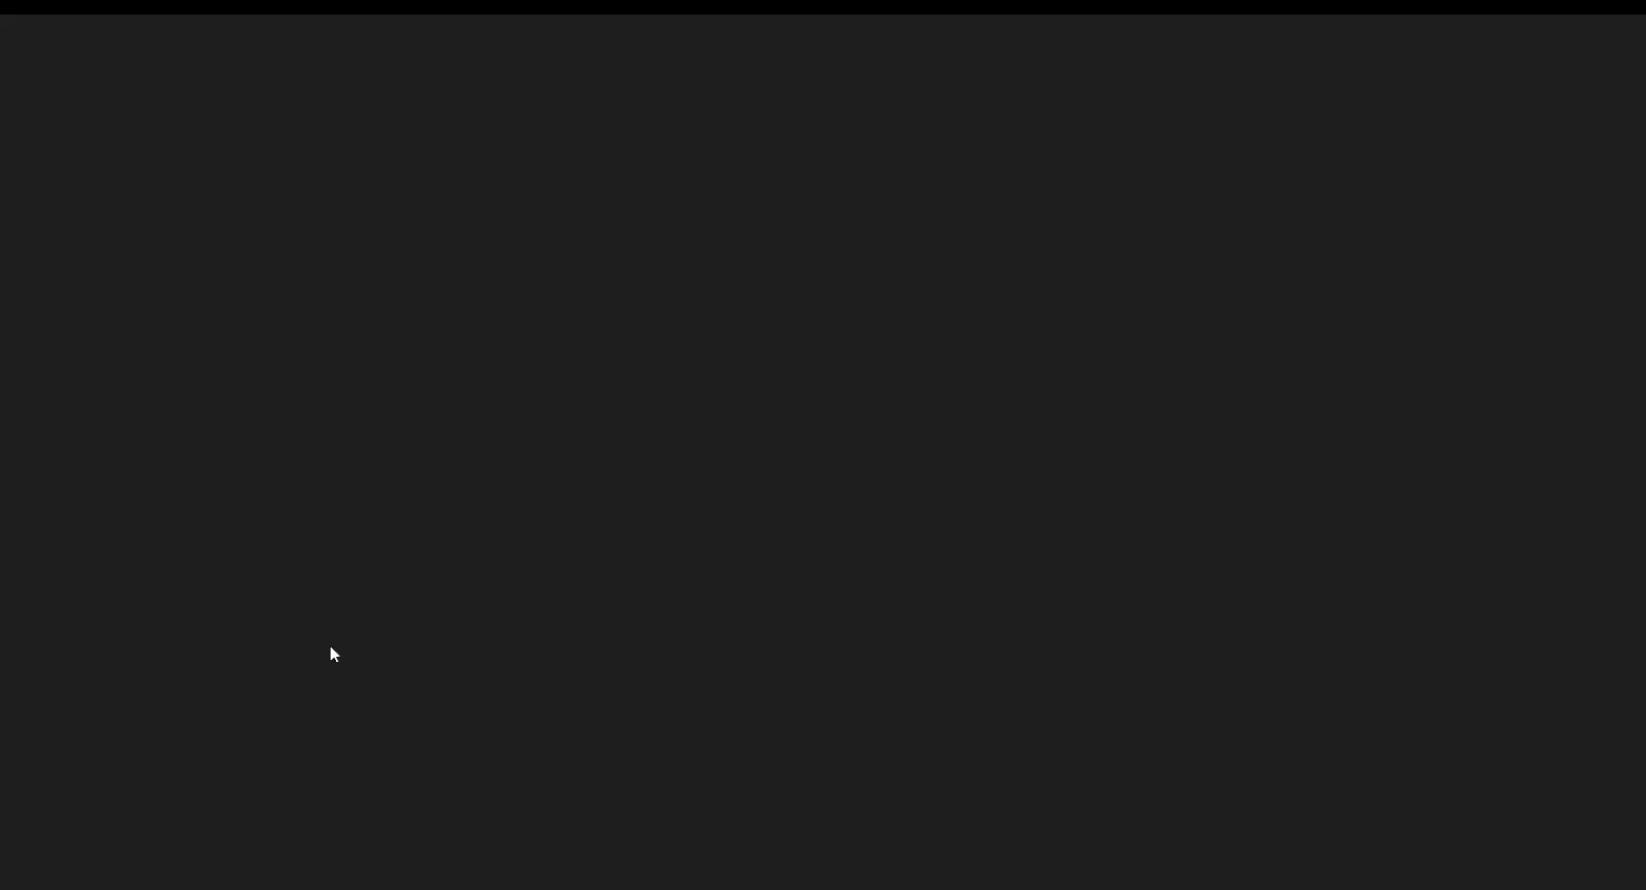
- Declare an Animator field named animator below boxCollider and assign it with GetComponent<Animator>() in Start
{"action": "left_click", "coordinate": [317, 288]}
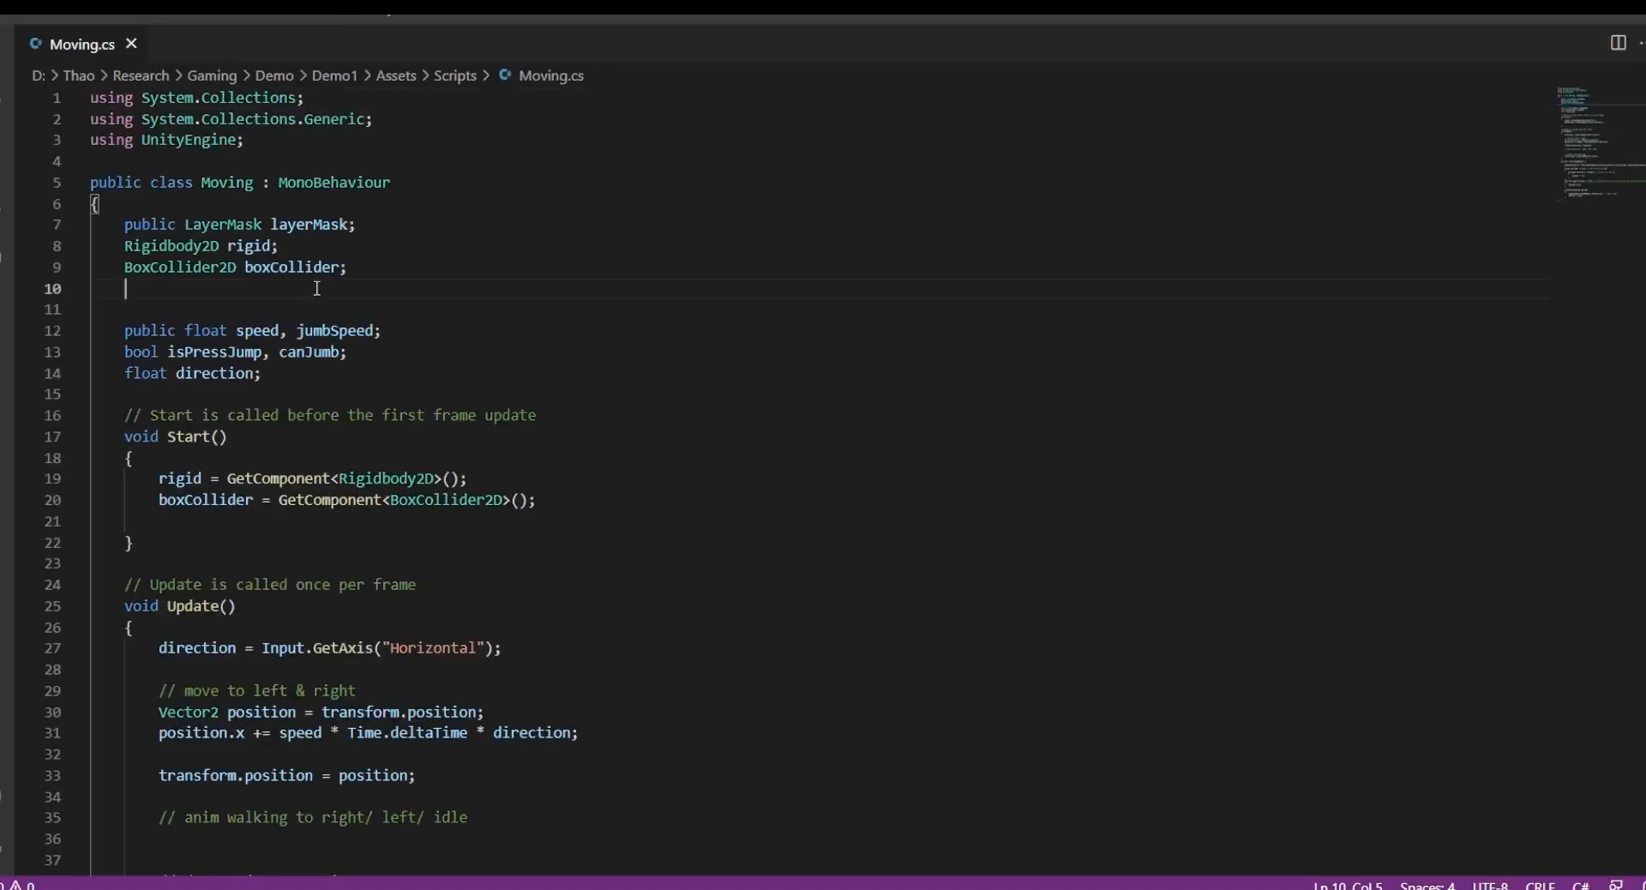
{"action": "type", "text": "Animator "}
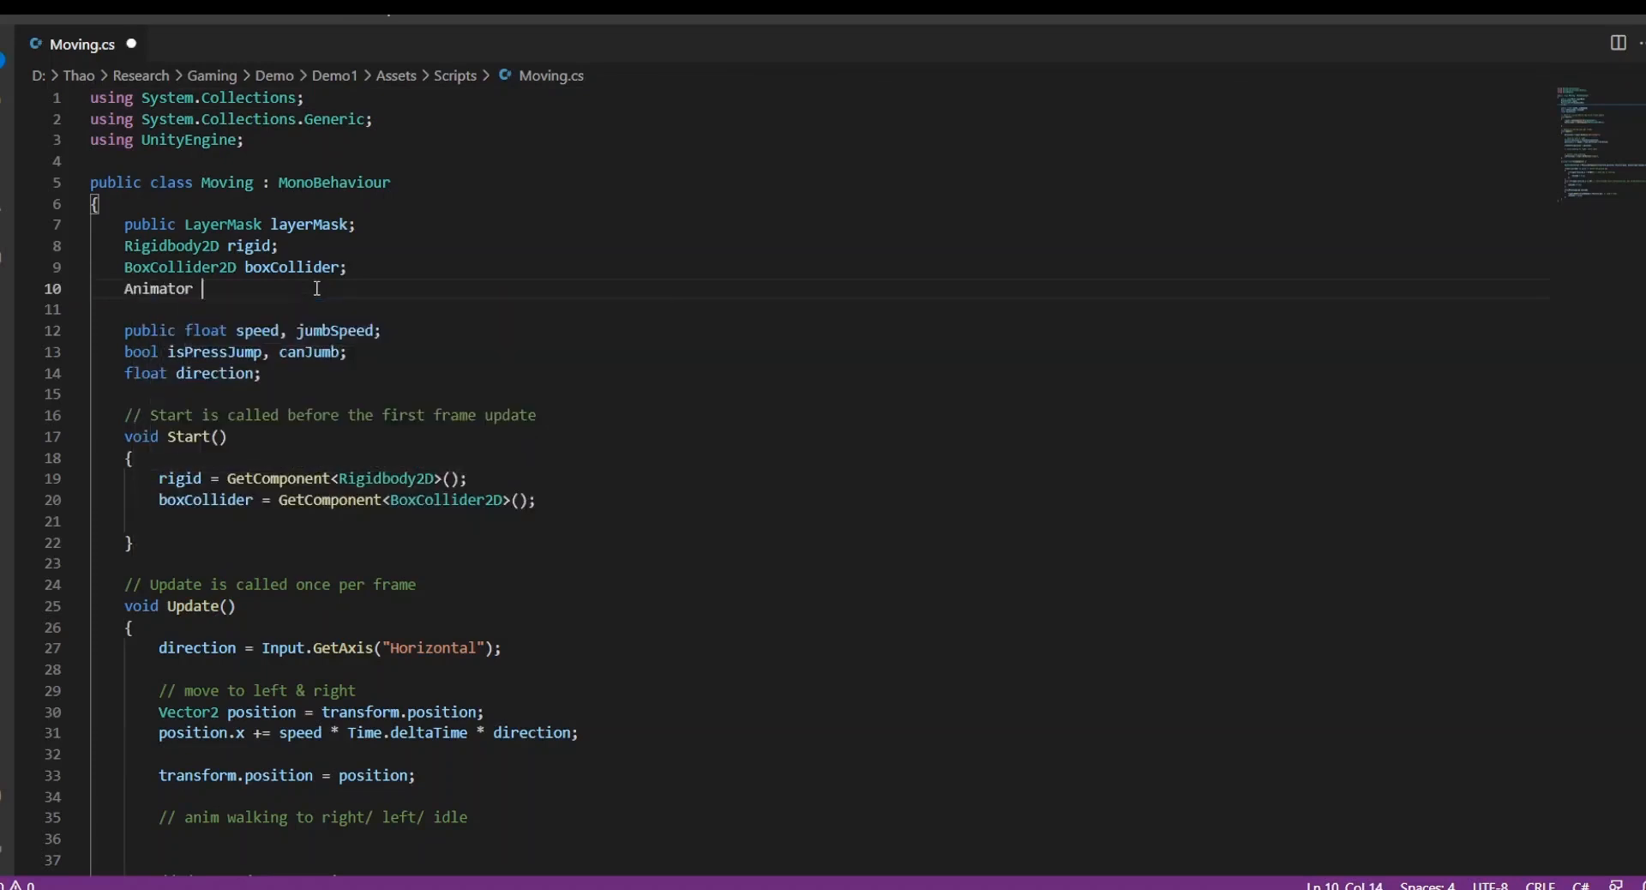
{"action": "type", "text": "animator;"}
{"action": "left_click", "coordinate": [244, 514]}
{"action": "type", "text": "animator = Get"}
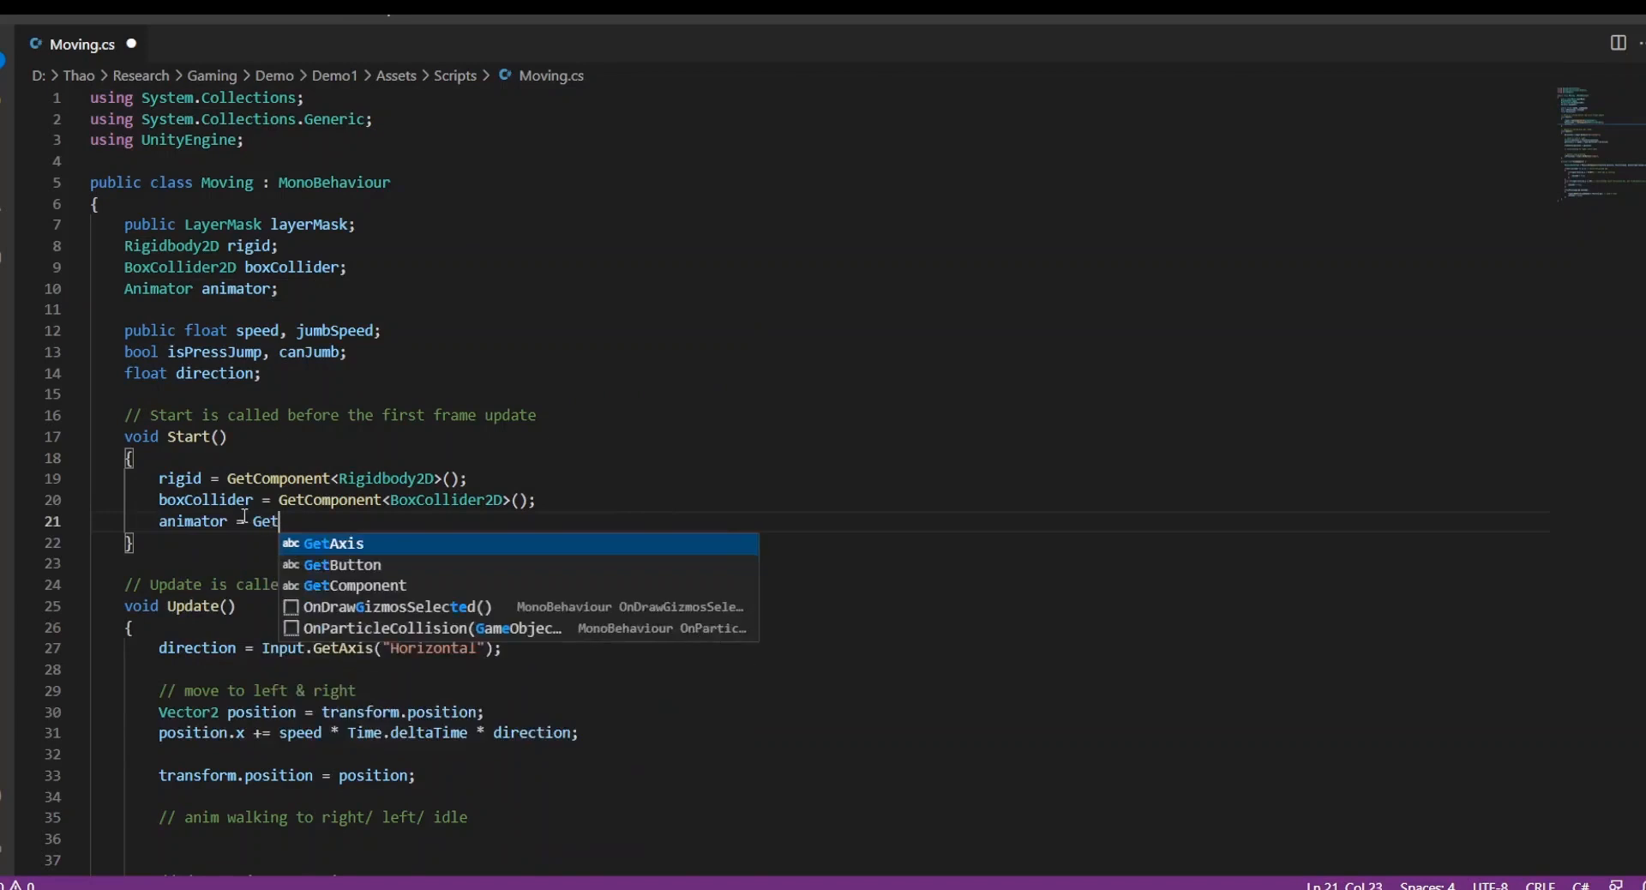
{"action": "type", "text": "Component<Animator>();"}
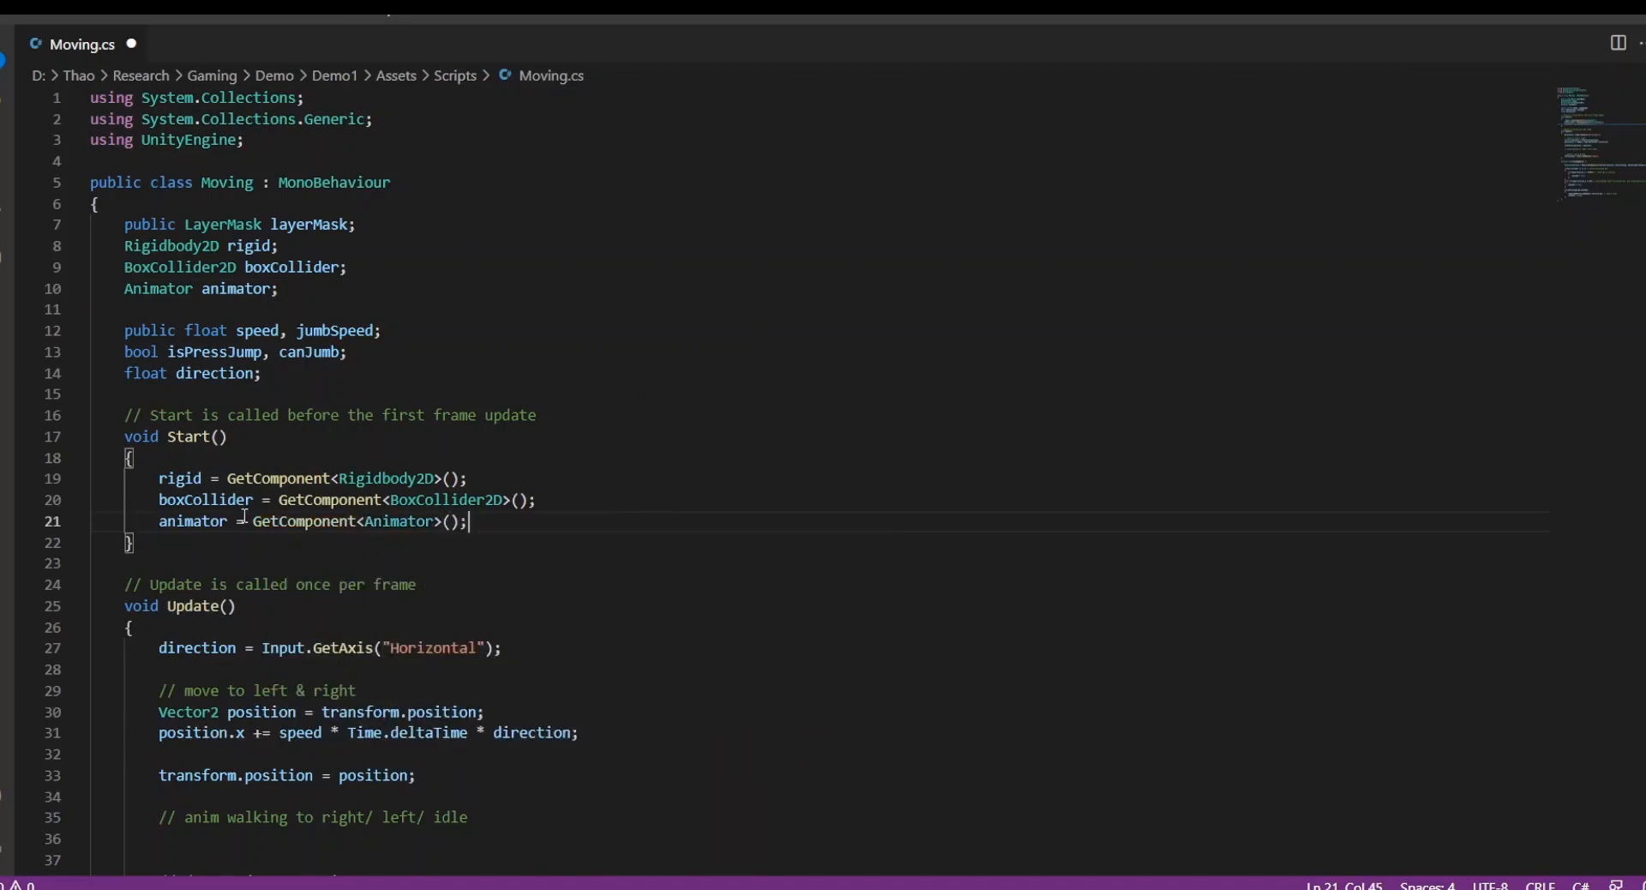
- Add the comment "// value in range -1 ... 1" above the direction assignment in Update
{"action": "scroll", "coordinate": [244, 515], "scroll_direction": "down", "scroll_amount": 3}
{"action": "left_click", "coordinate": [436, 461]}
{"action": "key", "text": "Return"}
{"action": "type", "text": "// value in ra"}
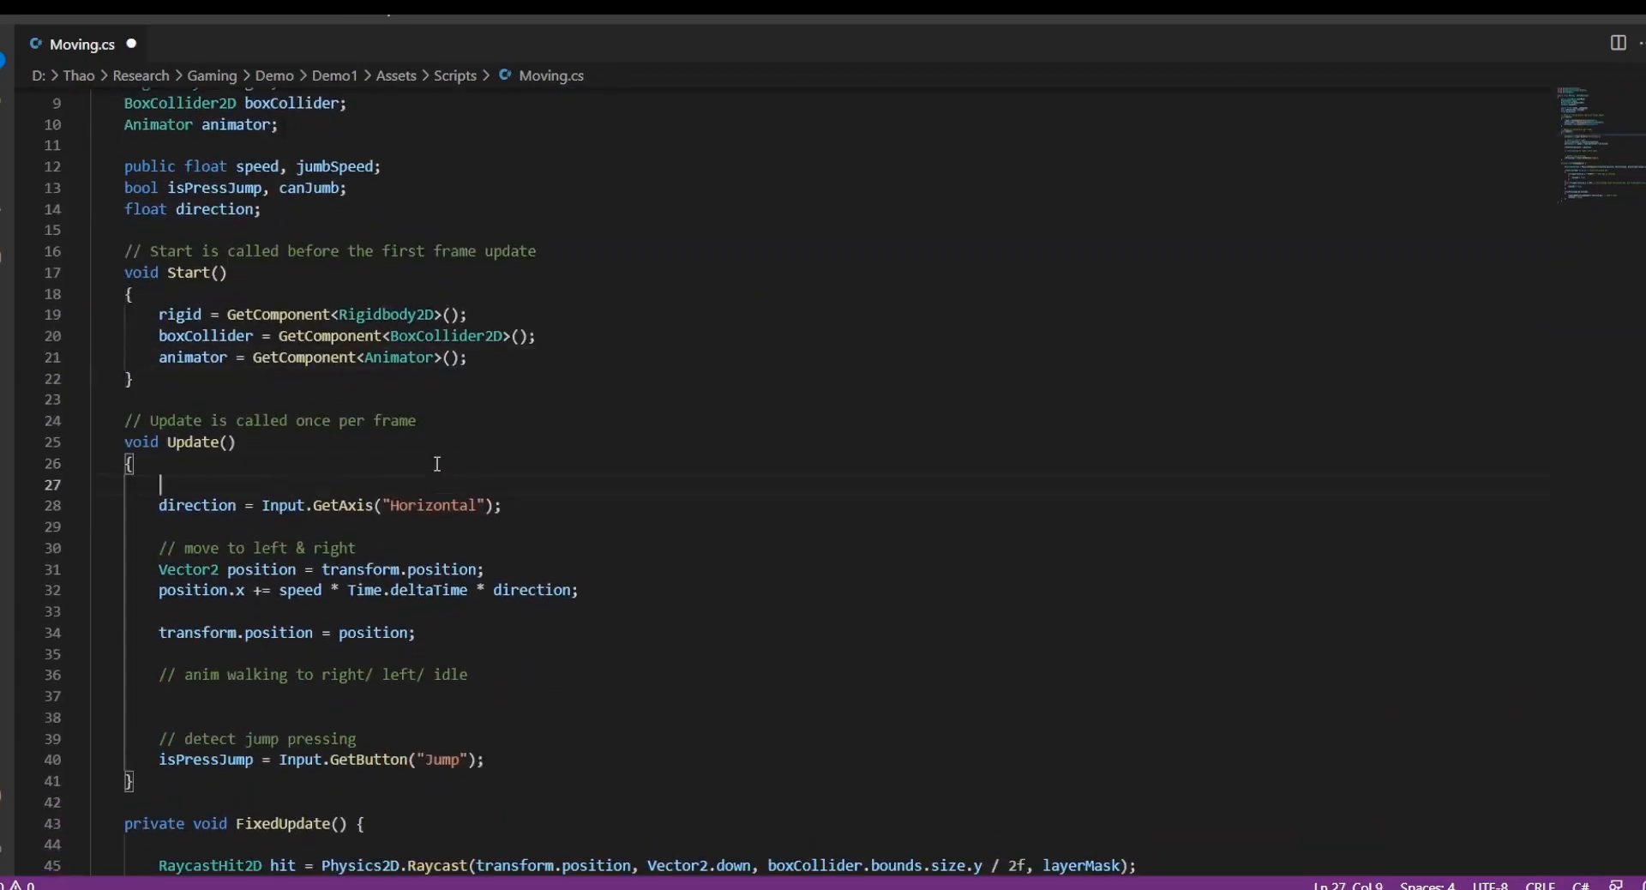
{"action": "type", "text": "nge -1 ... 1"}
- Below the "anim walking to right/ left/ idle" comment, add an if(direction > 0) block calling animator.SetInteger("direction", 1);
{"action": "scroll", "coordinate": [374, 608], "scroll_direction": "down", "scroll_amount": 1}
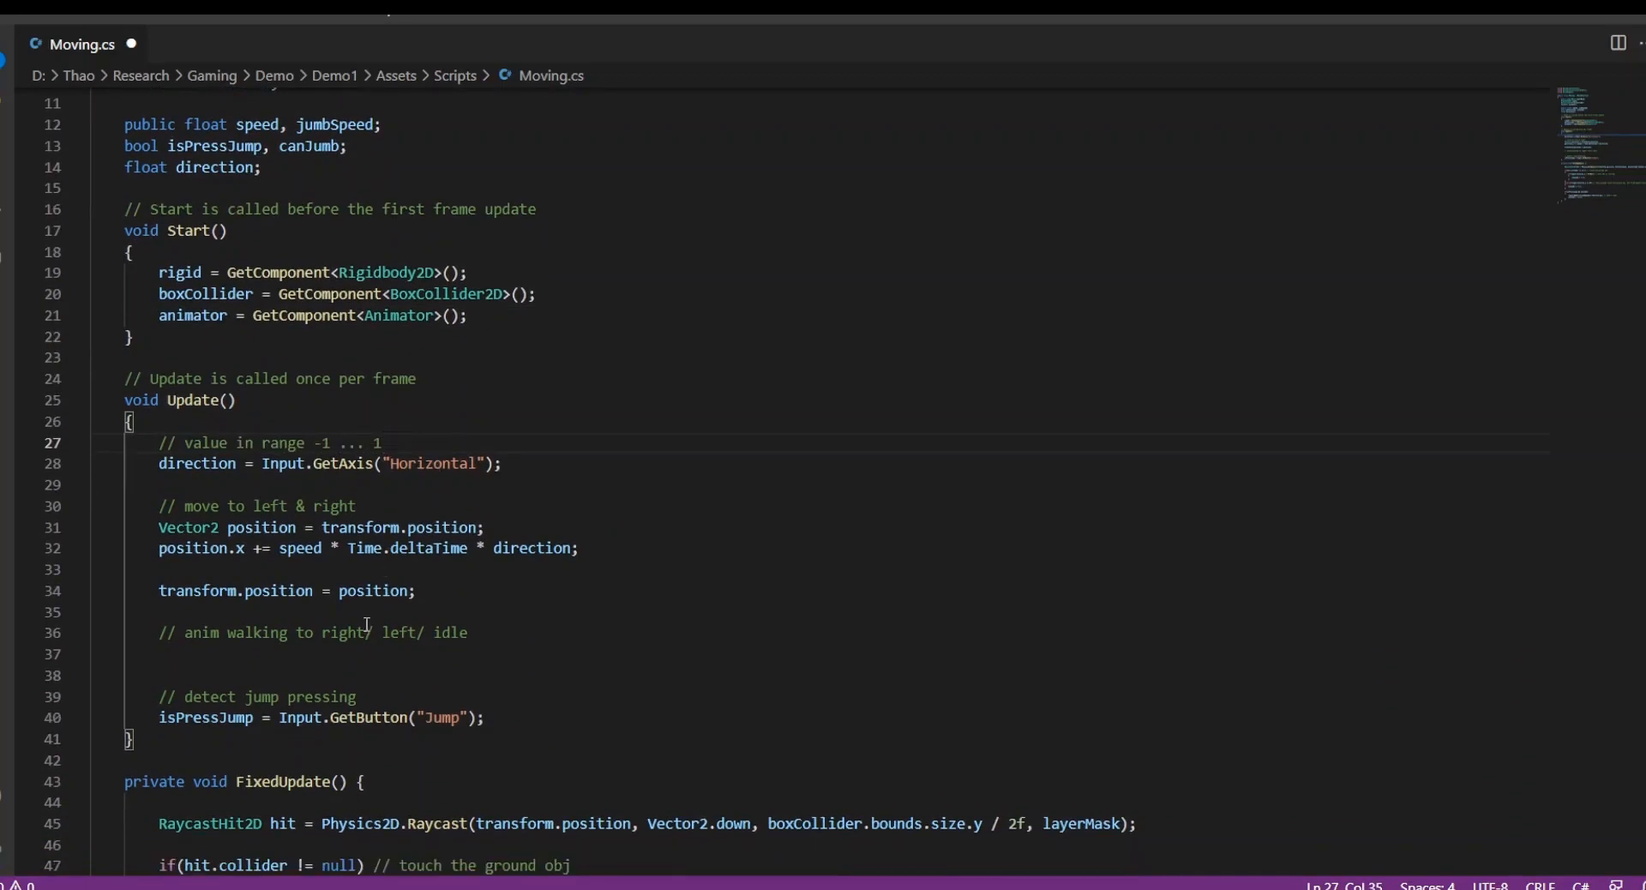
{"action": "left_click", "coordinate": [322, 656]}
{"action": "type", "text": "if(direction > 0"}
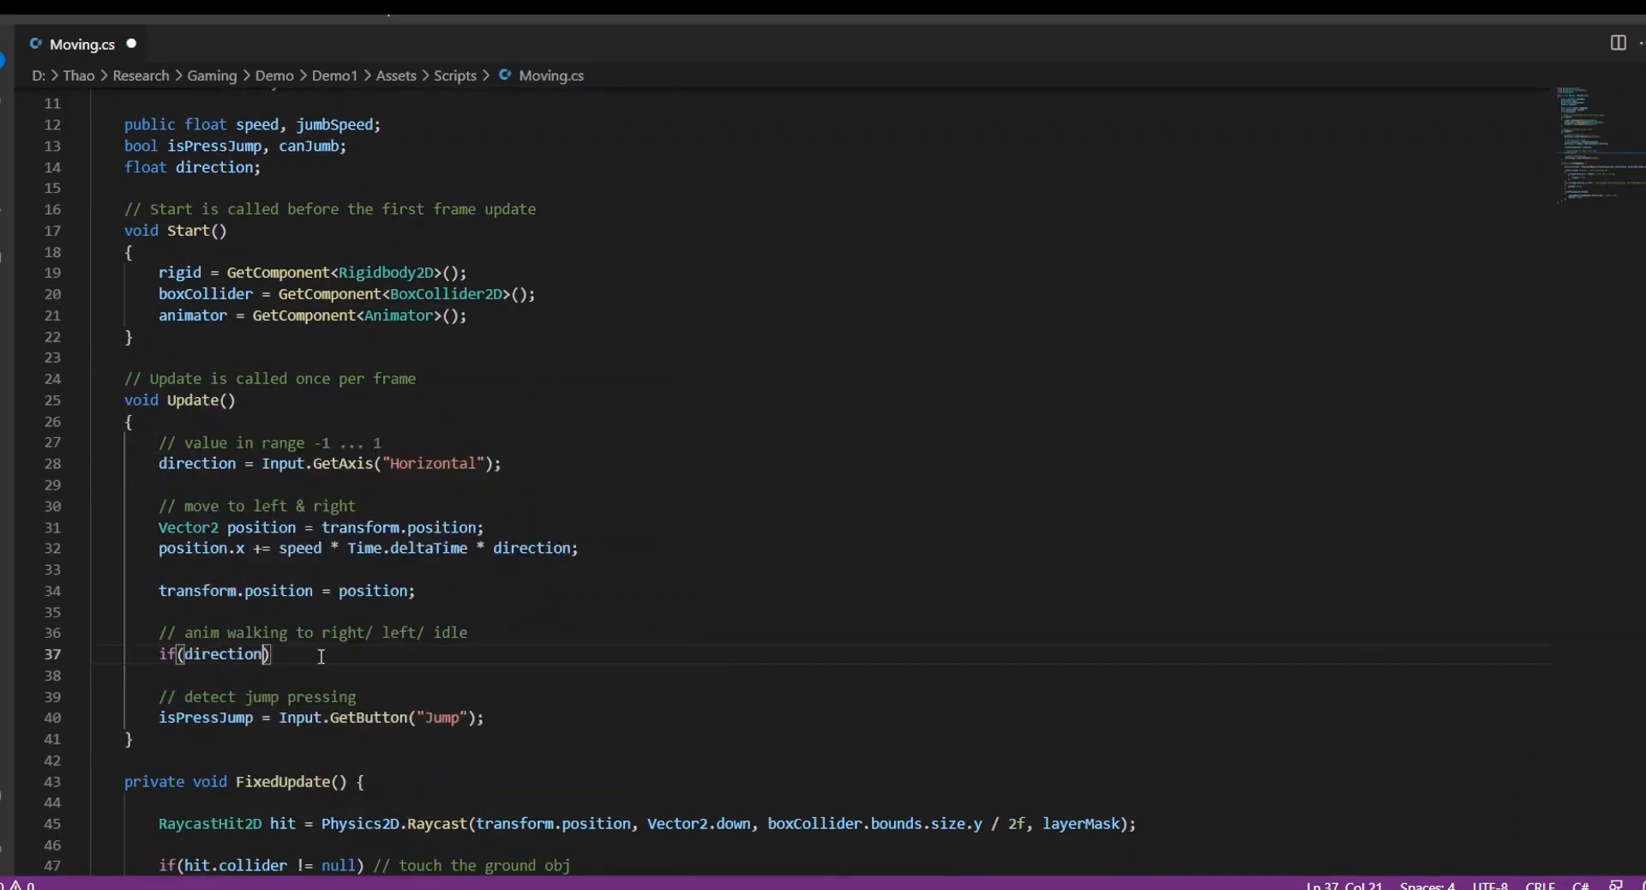
{"action": "type", "text": ")"}
{"action": "key", "text": "Return"}
{"action": "type", "text": "{"}
{"action": "key", "text": "Return"}
{"action": "type", "text": "ai"}
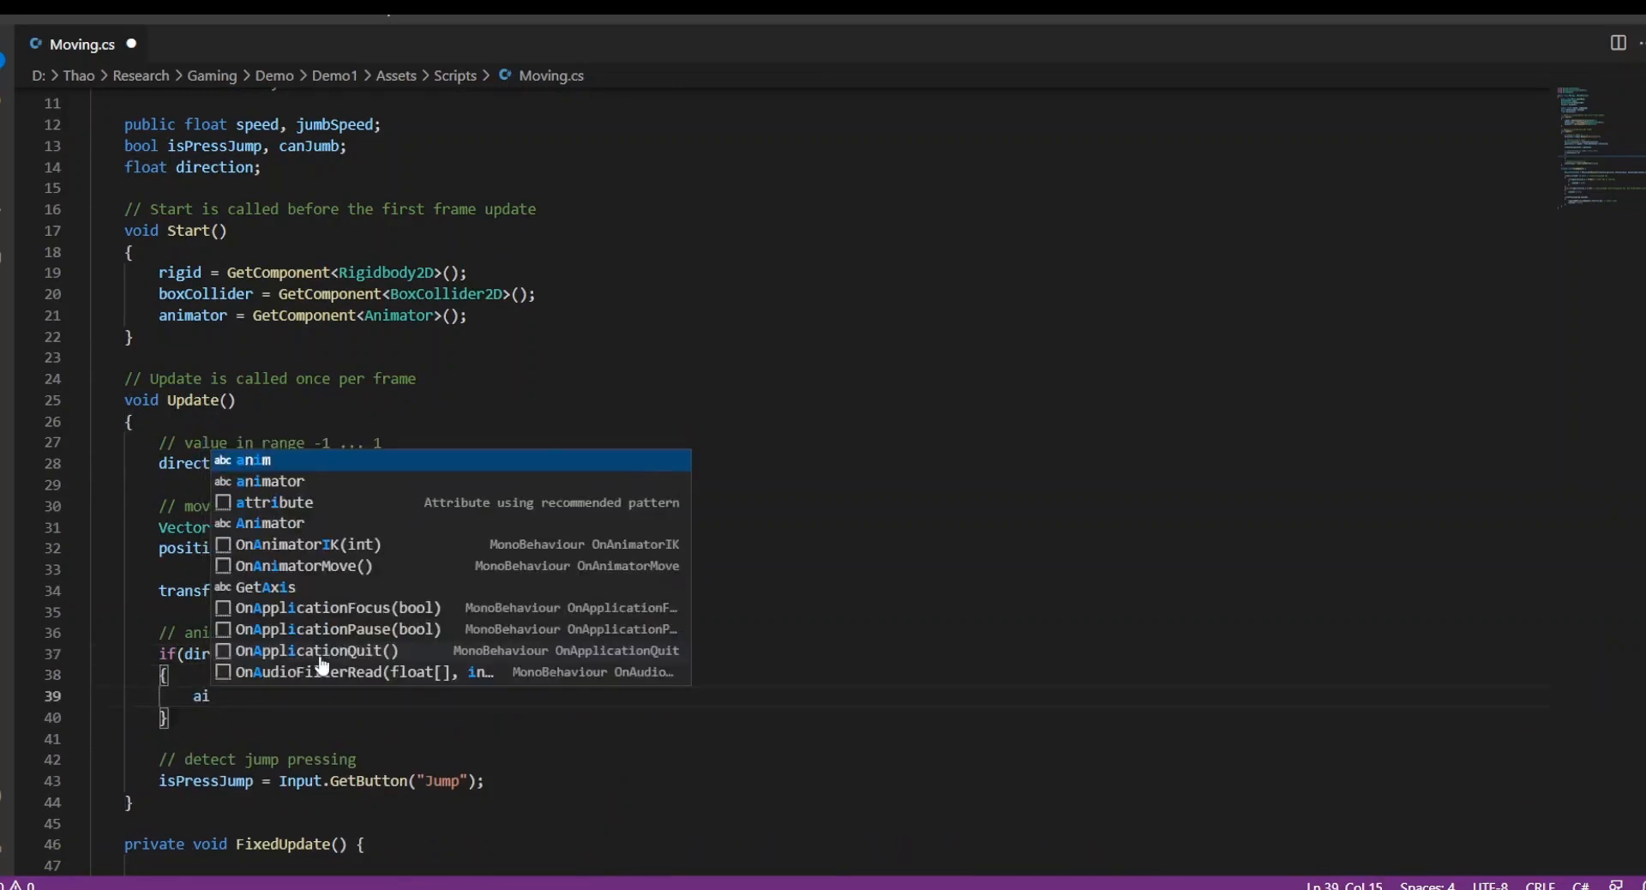
{"action": "key", "text": "Down"}
{"action": "key", "text": "Return"}
{"action": "type", "text": ".SetInteger(\"direction\", -"}
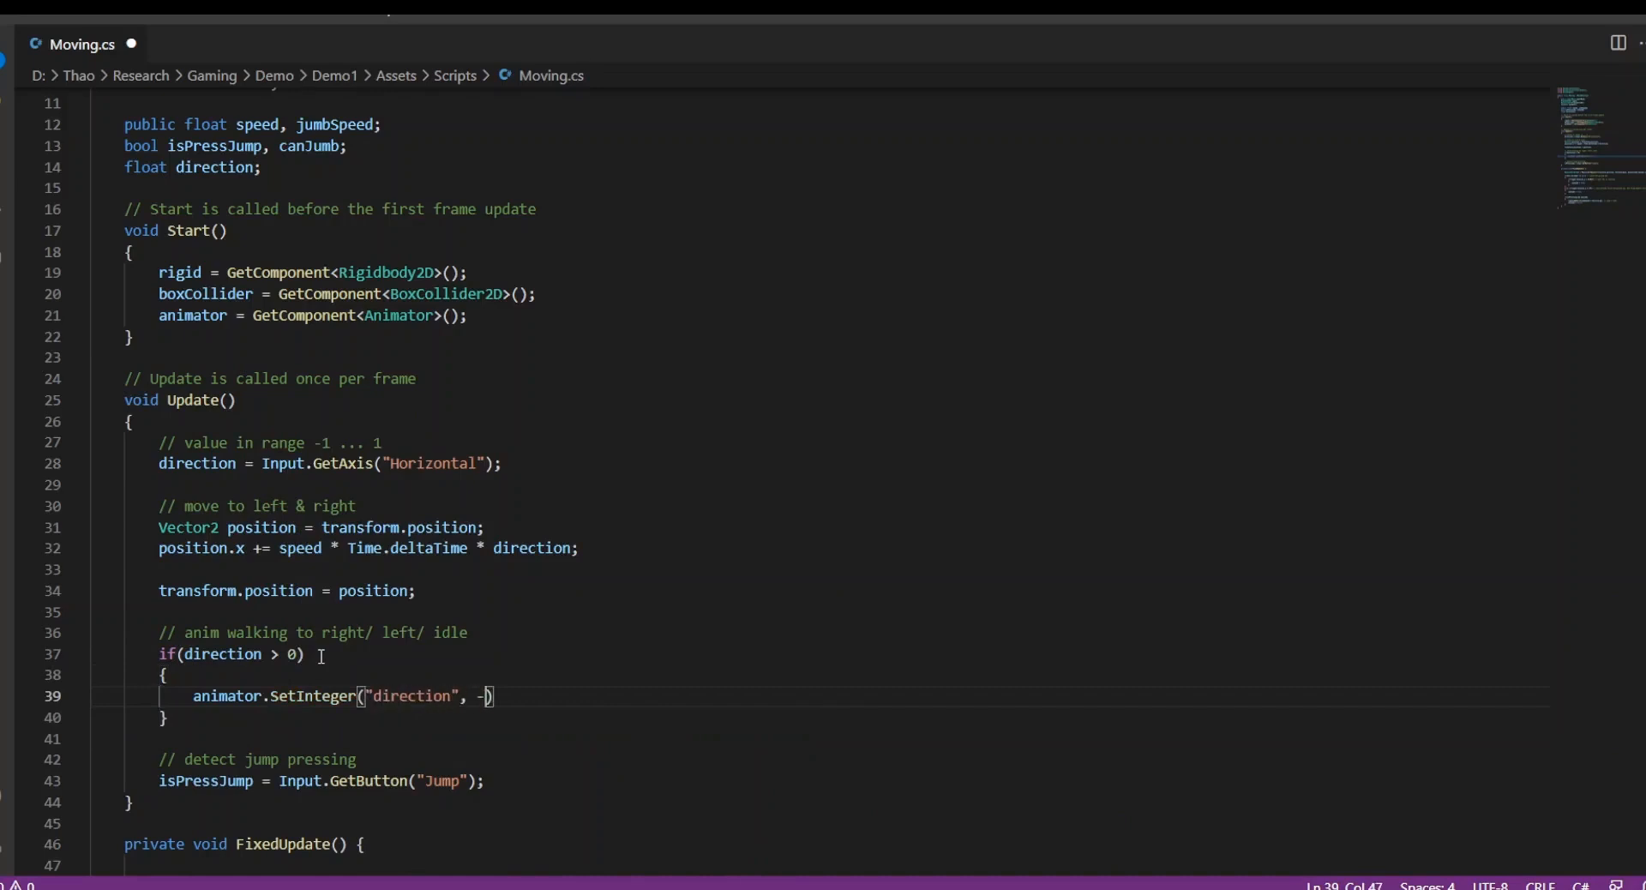
{"action": "type", "text": "1);"}
{"action": "key", "text": "Down"}
- Add an else if(direction < 0) branch that calls animator.SetInteger("direction", -1);
{"action": "key", "text": "Return"}
{"action": "type", "text": "else"}
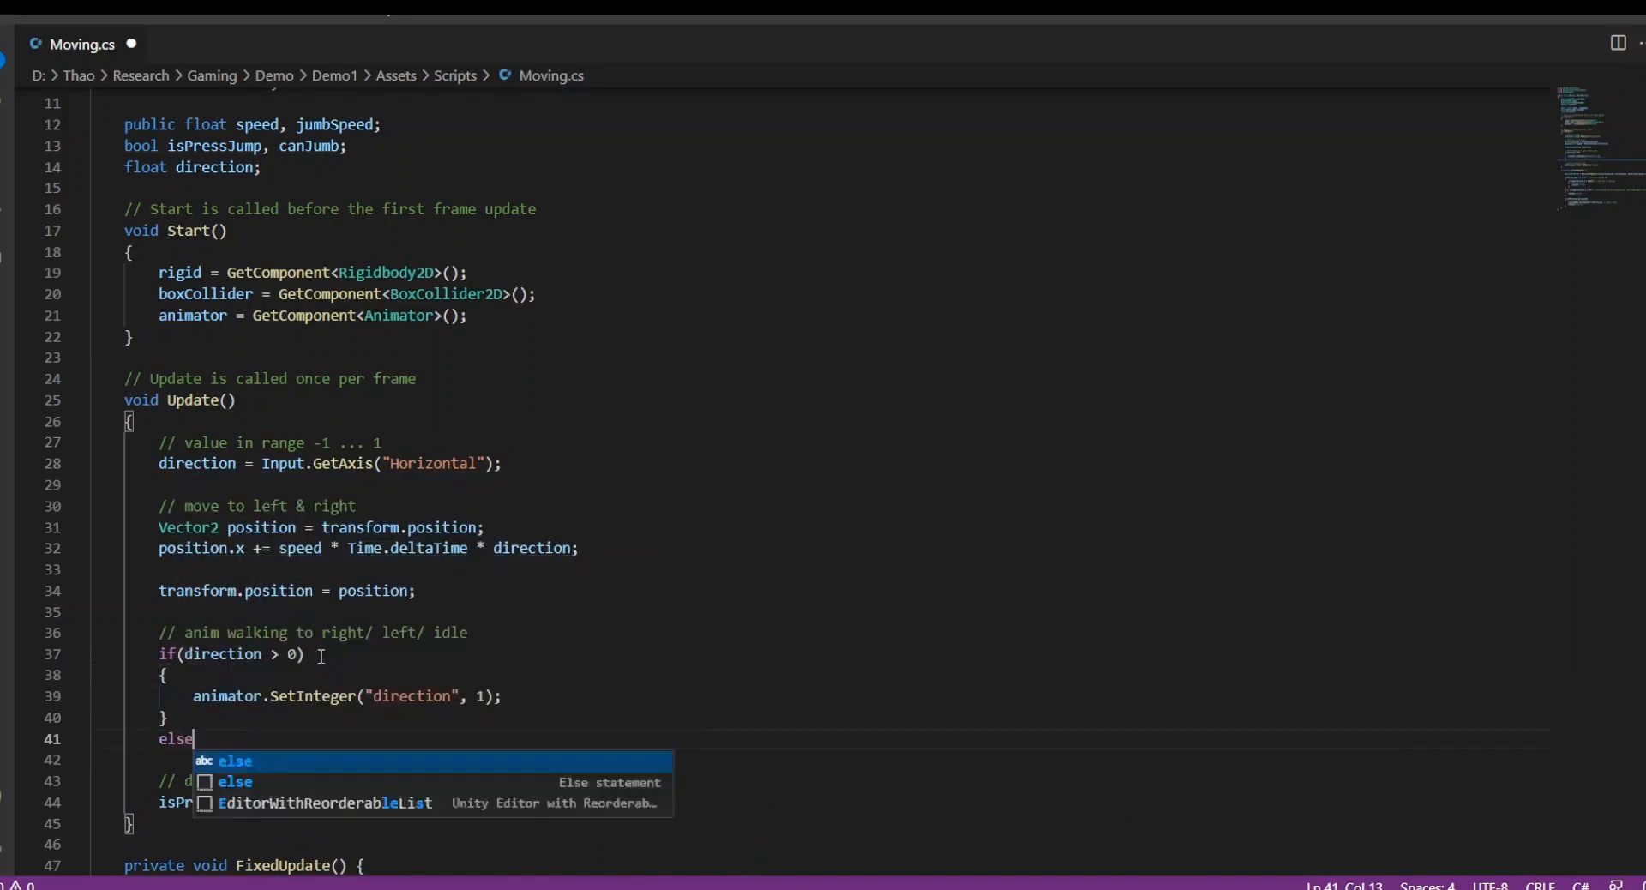
{"action": "type", "text": " if(direction < "}
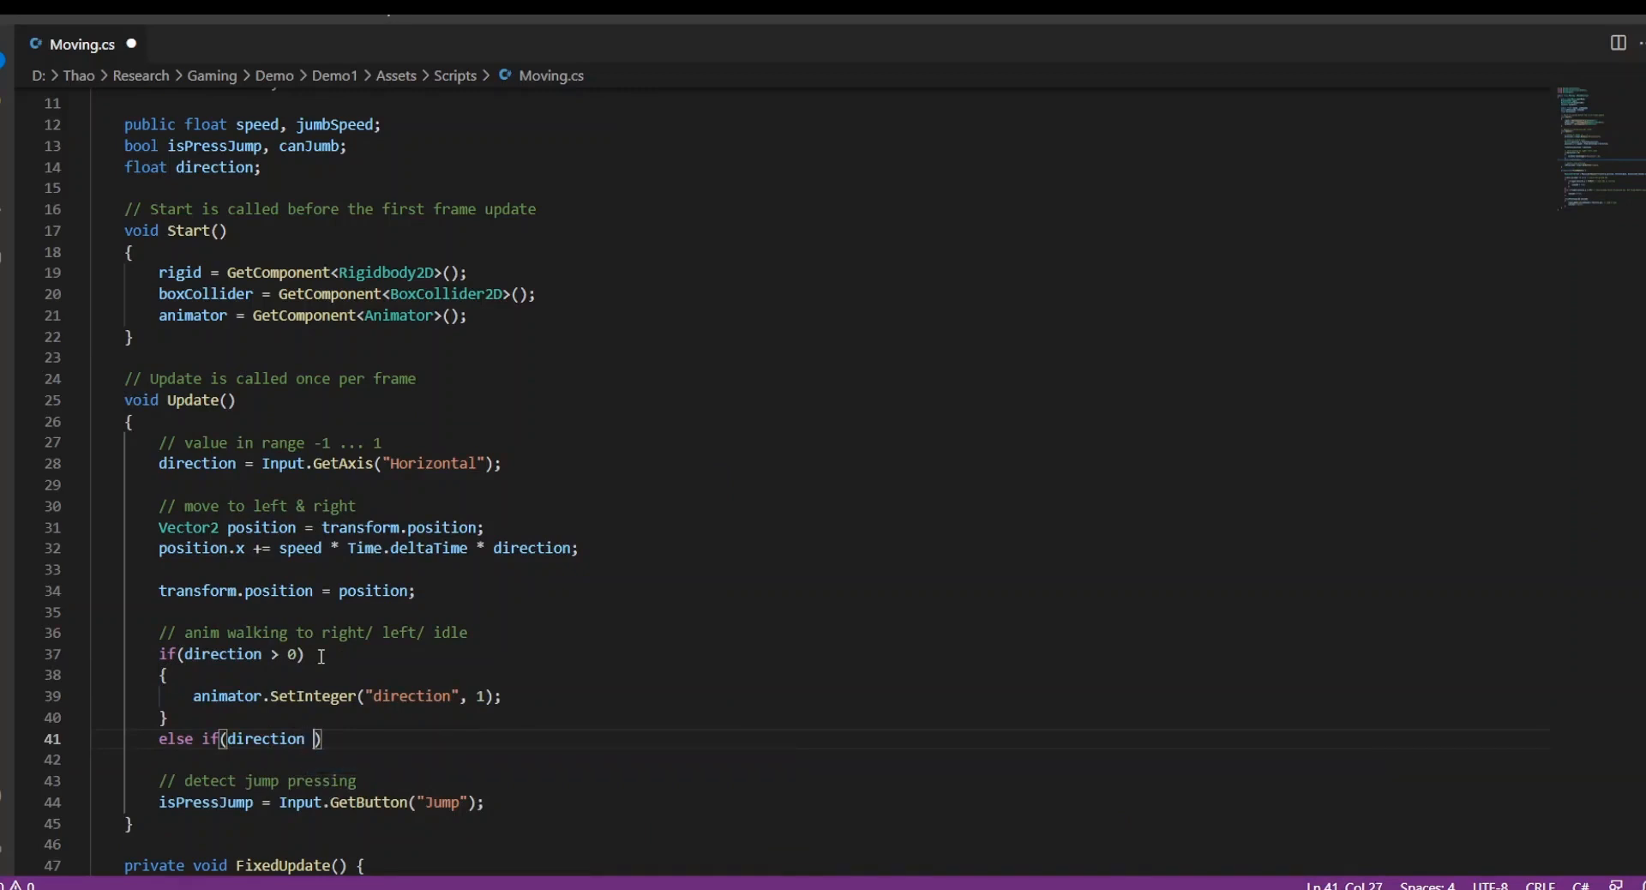
{"action": "type", "text": "0)"}
{"action": "key", "text": "Return"}
{"action": "type", "text": "{"}
{"action": "key", "text": "Return"}
{"action": "type", "text": "anima"}
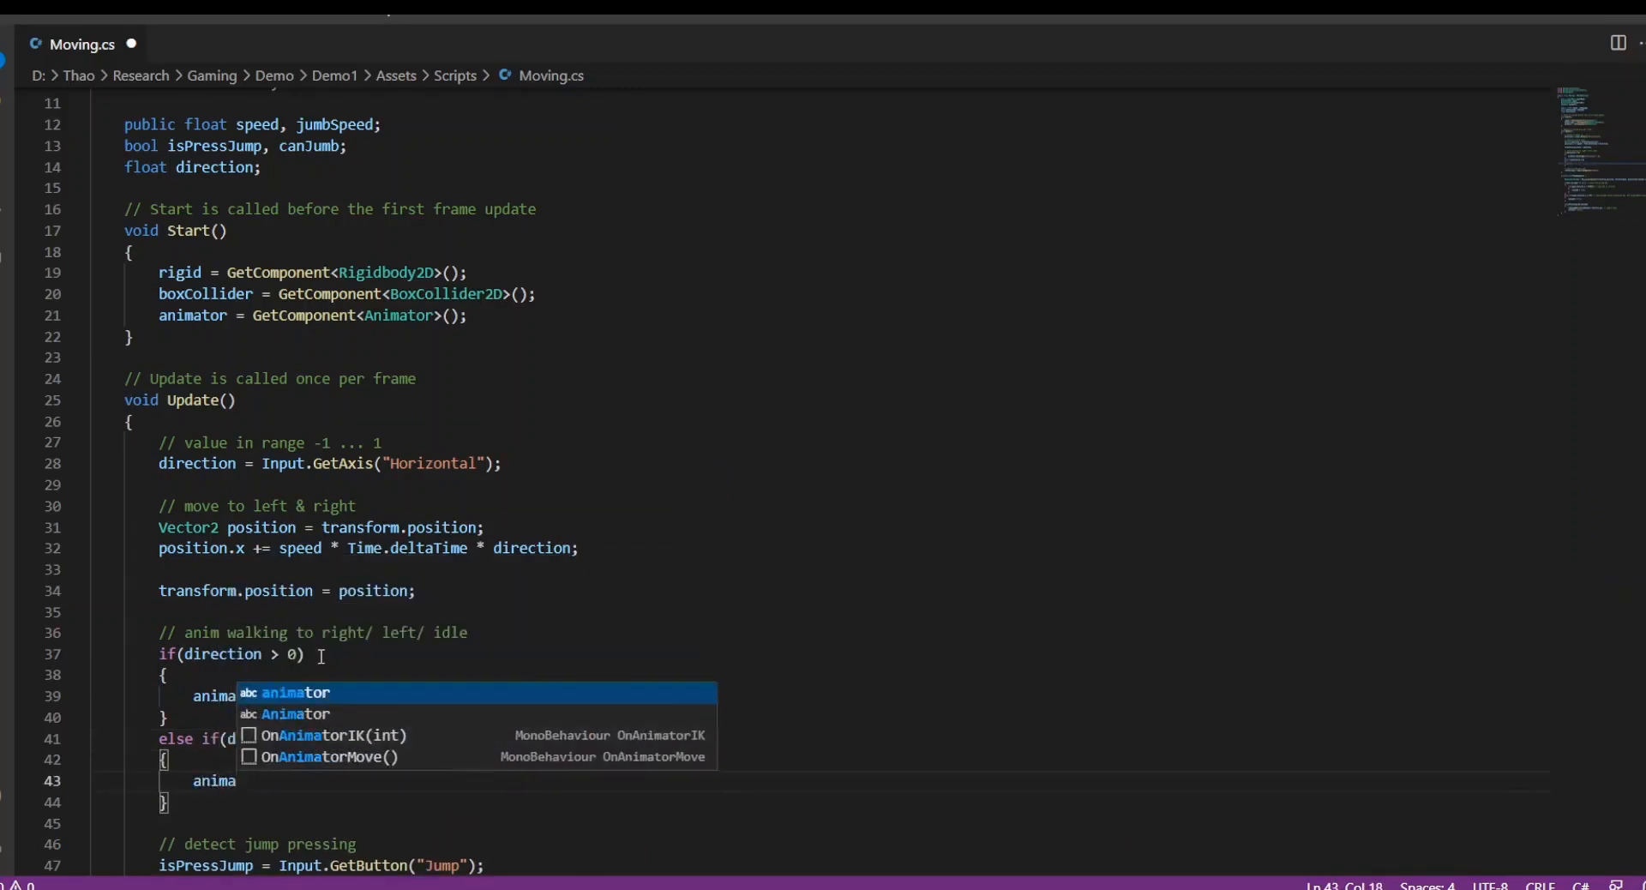
{"action": "type", "text": "tor.Set"}
{"action": "key", "text": "Tab"}
{"action": "type", "text": "(\"direction"}
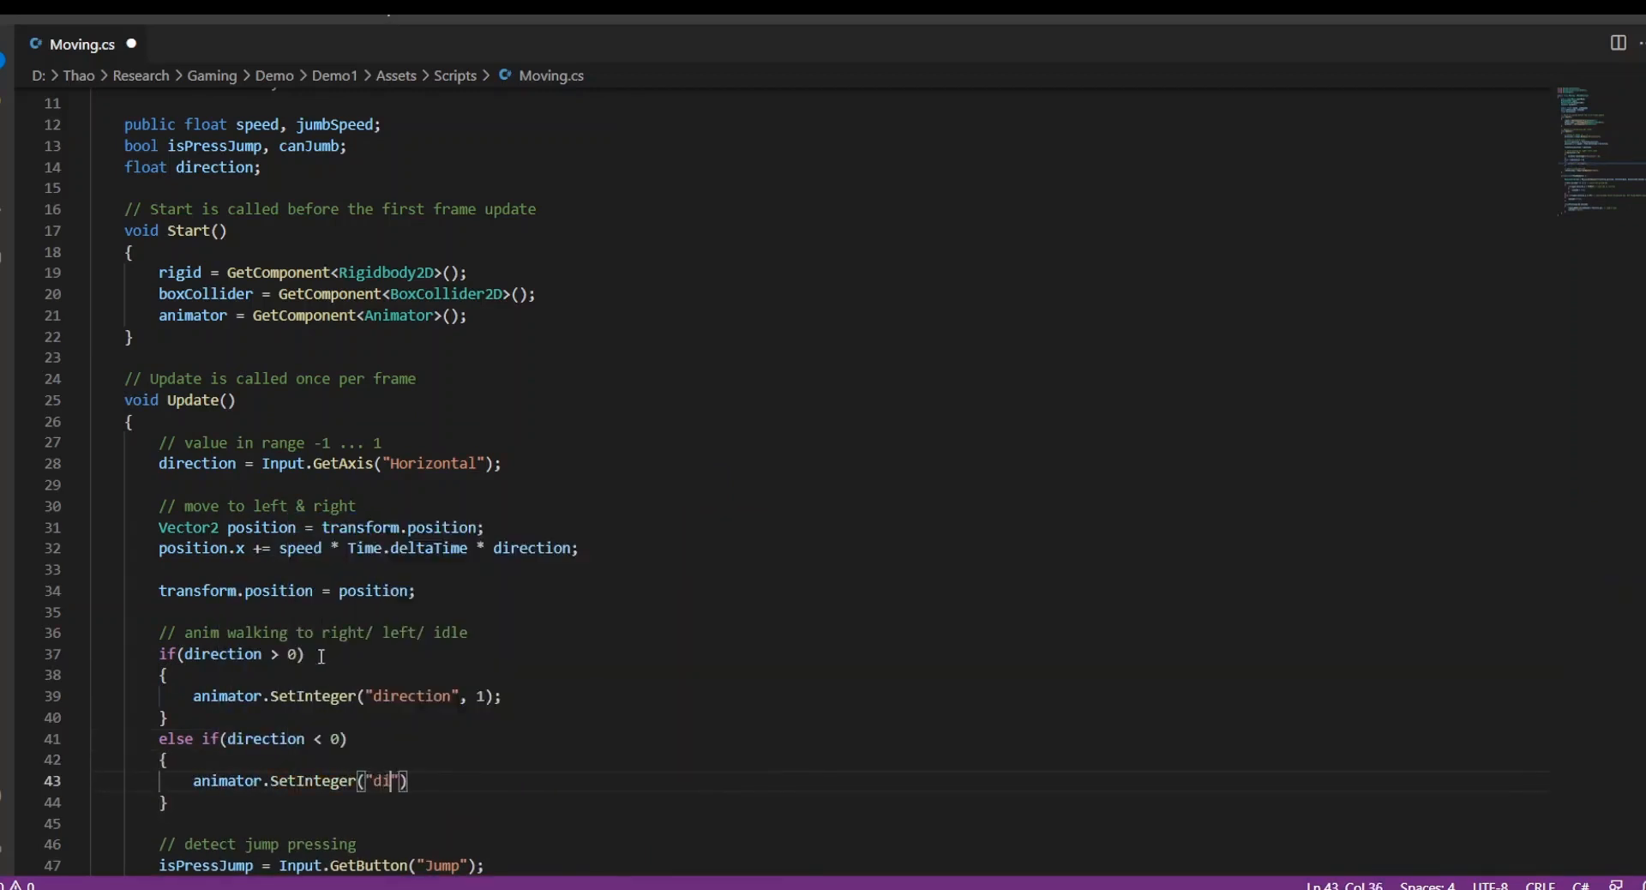
{"action": "type", "text": "\", -1);"}
{"action": "key", "text": "Down"}
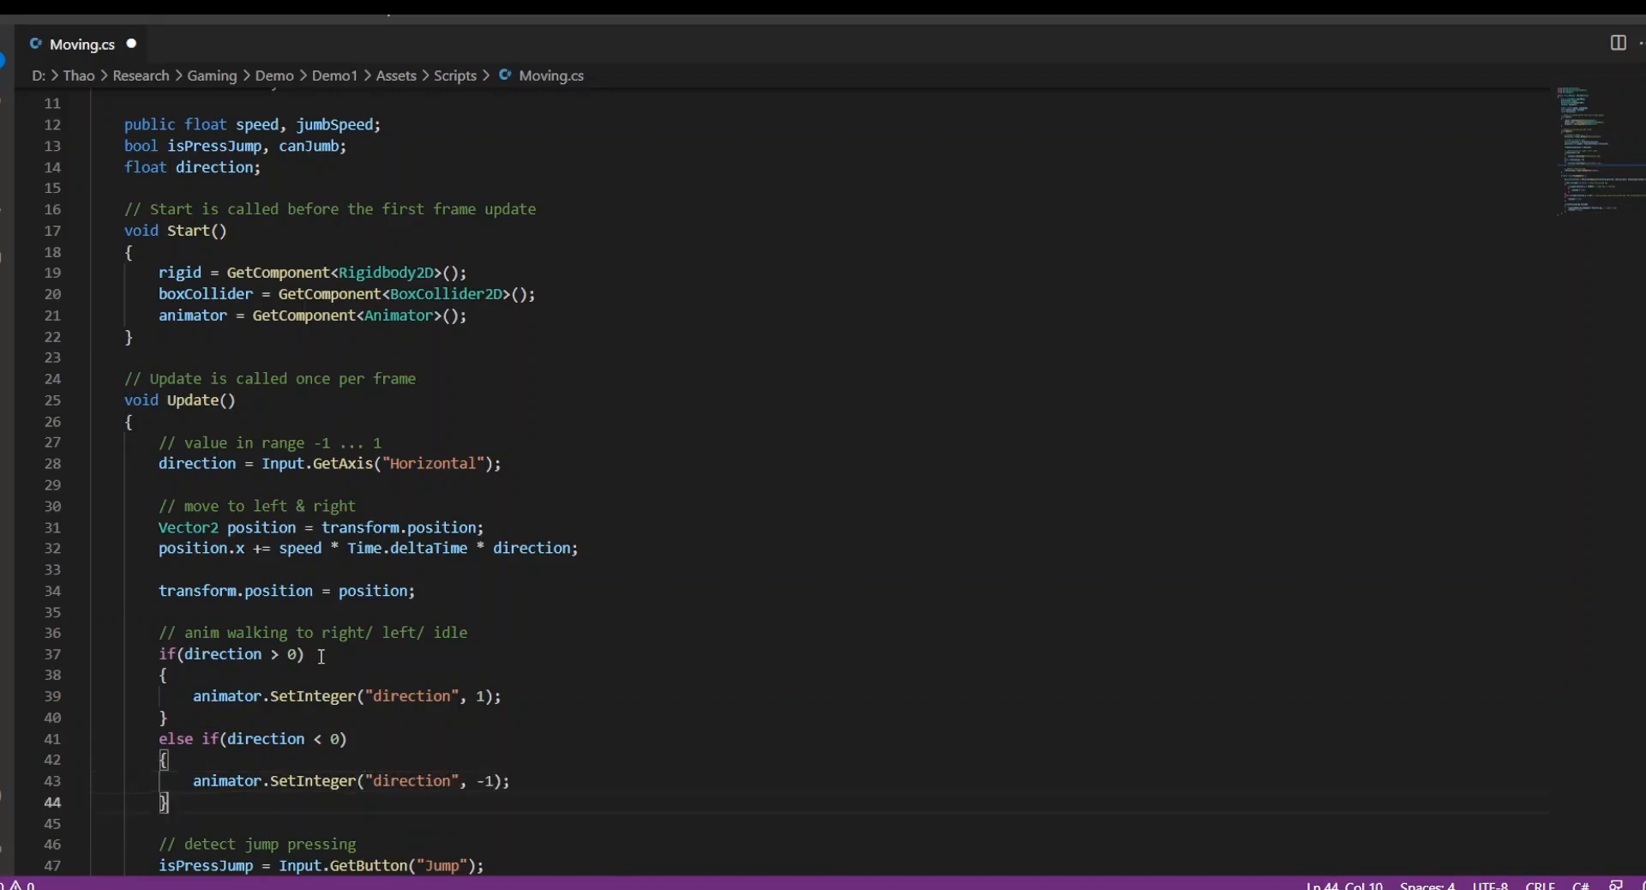
- Add a final else branch calling animator.SetInteger("direction", 0); and save the Moving script
{"action": "key", "text": "Return"}
{"action": "type", "text": "else"}
{"action": "key", "text": "Return"}
{"action": "key", "text": "Return"}
{"action": "type", "text": "{"}
{"action": "key", "text": "Return"}
{"action": "type", "text": "animator.se"}
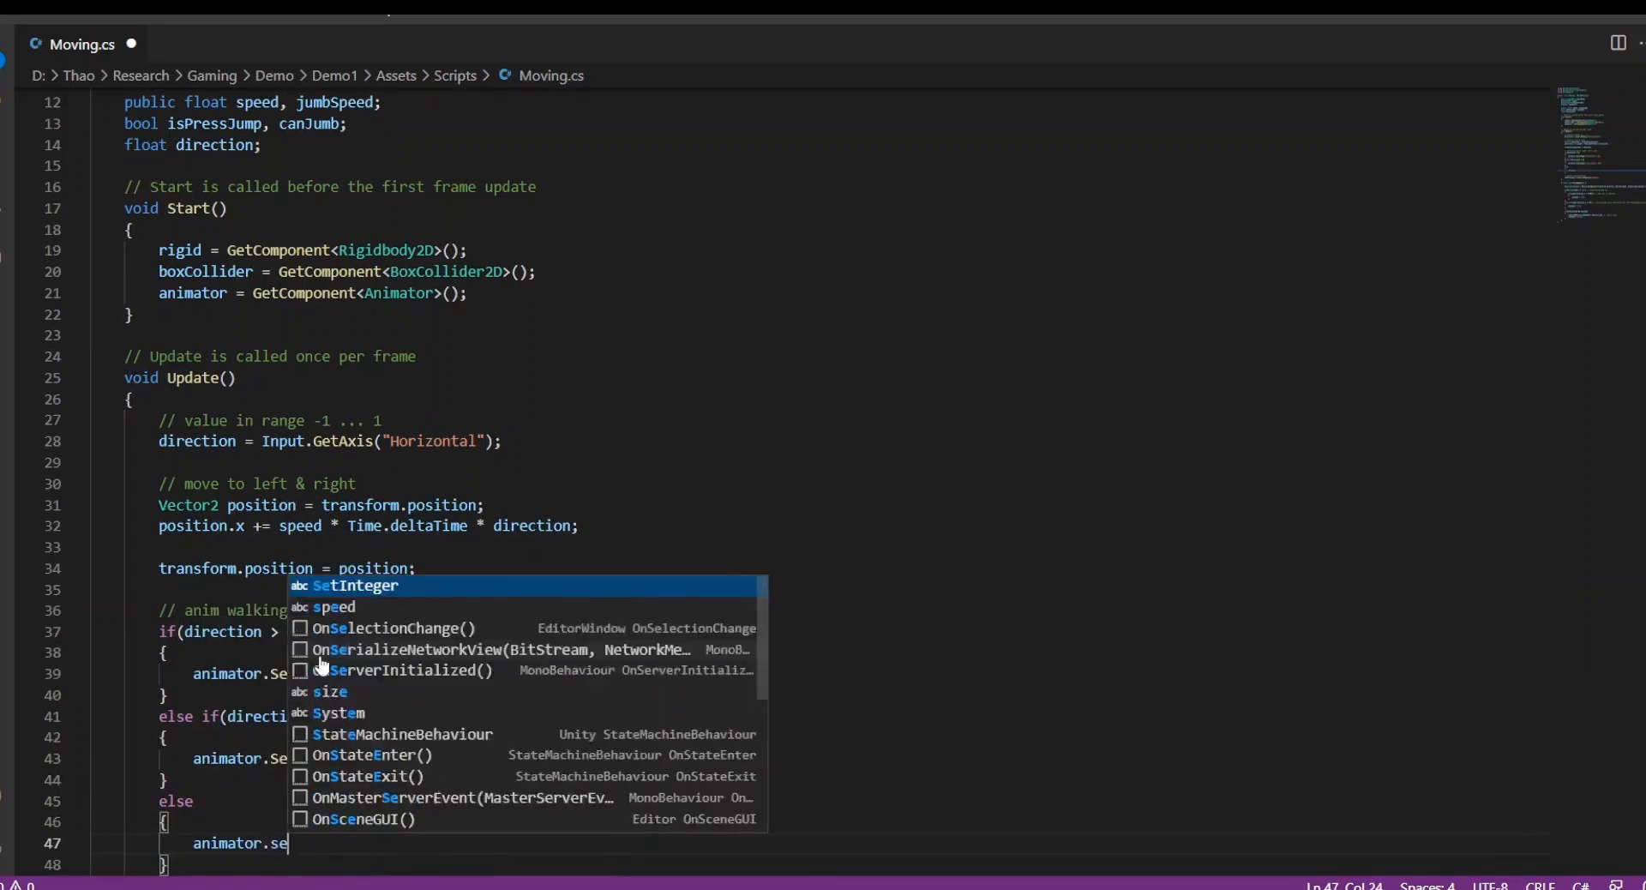
{"action": "key", "text": "Tab"}
{"action": "type", "text": "(\"direction\", "}
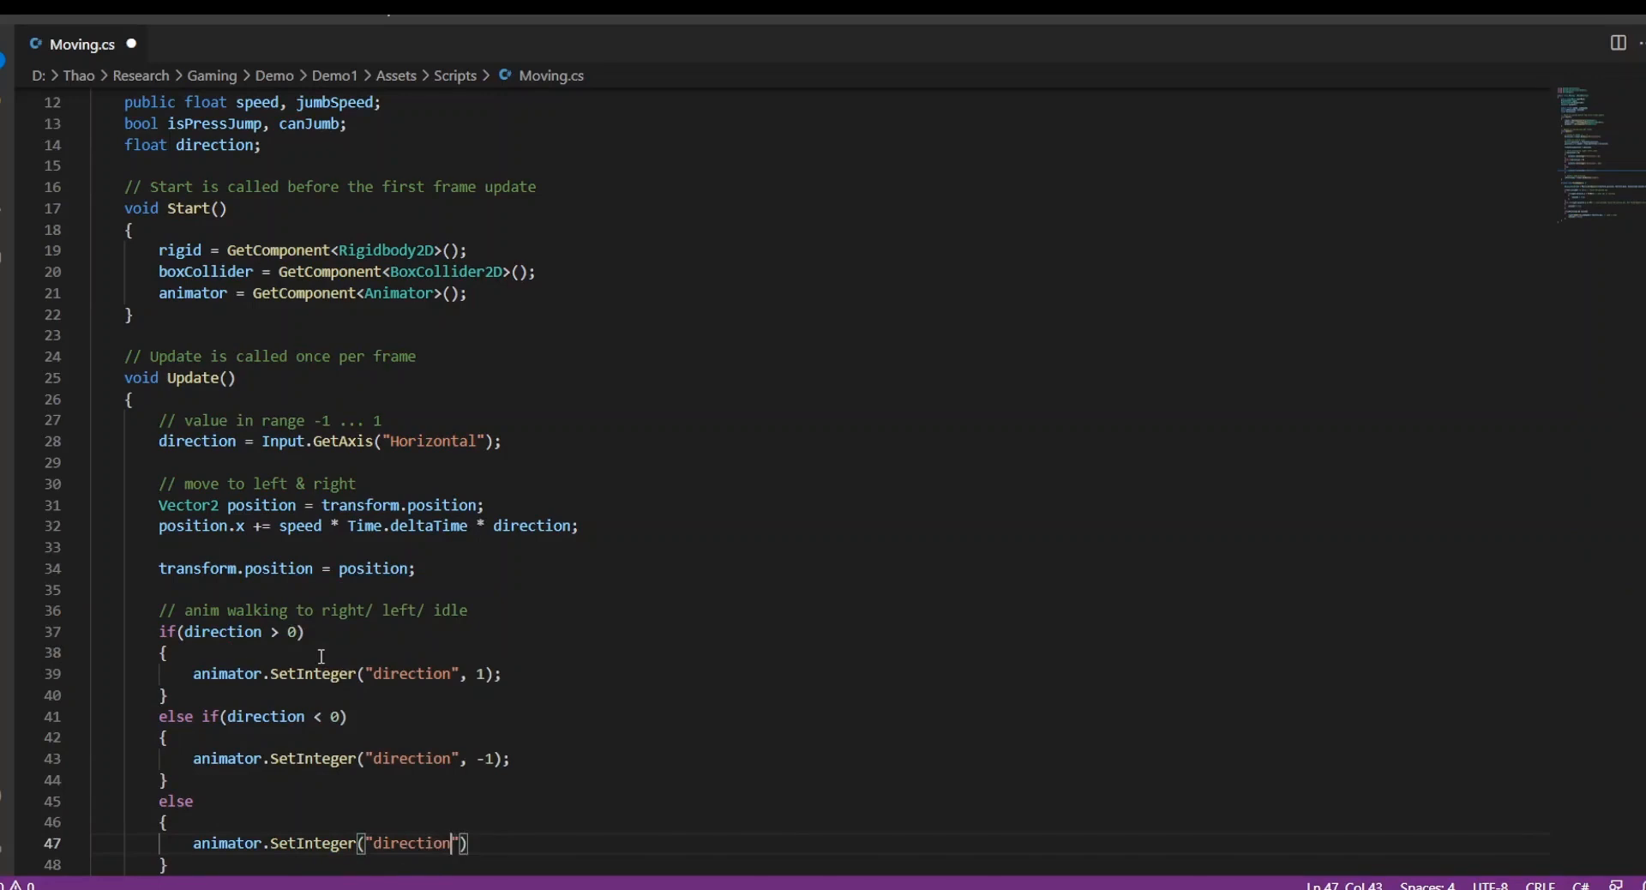
{"action": "type", "text": "0);"}
{"action": "key", "text": "ctrl+s"}
{"action": "scroll", "coordinate": [321, 656], "scroll_direction": "down", "scroll_amount": 1}
{"action": "scroll", "coordinate": [321, 656], "scroll_direction": "down", "scroll_amount": 2}
- Switch to Unity, run the game and test the player's walking and jumping animations
{"action": "key", "text": "alt+Tab"}
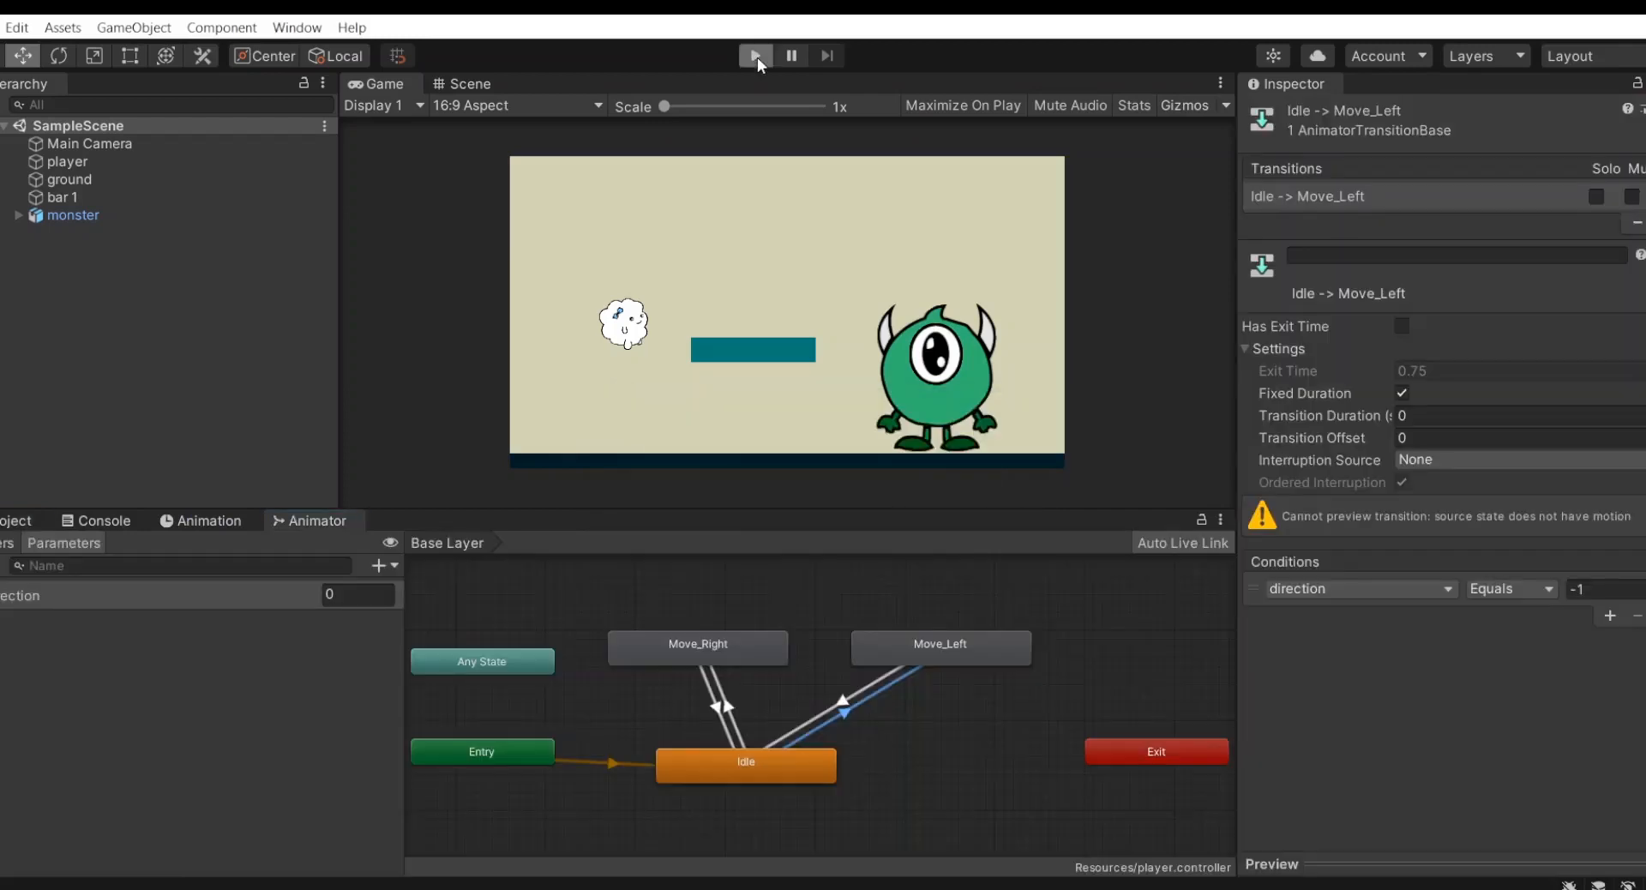
{"action": "key", "text": "Right"}
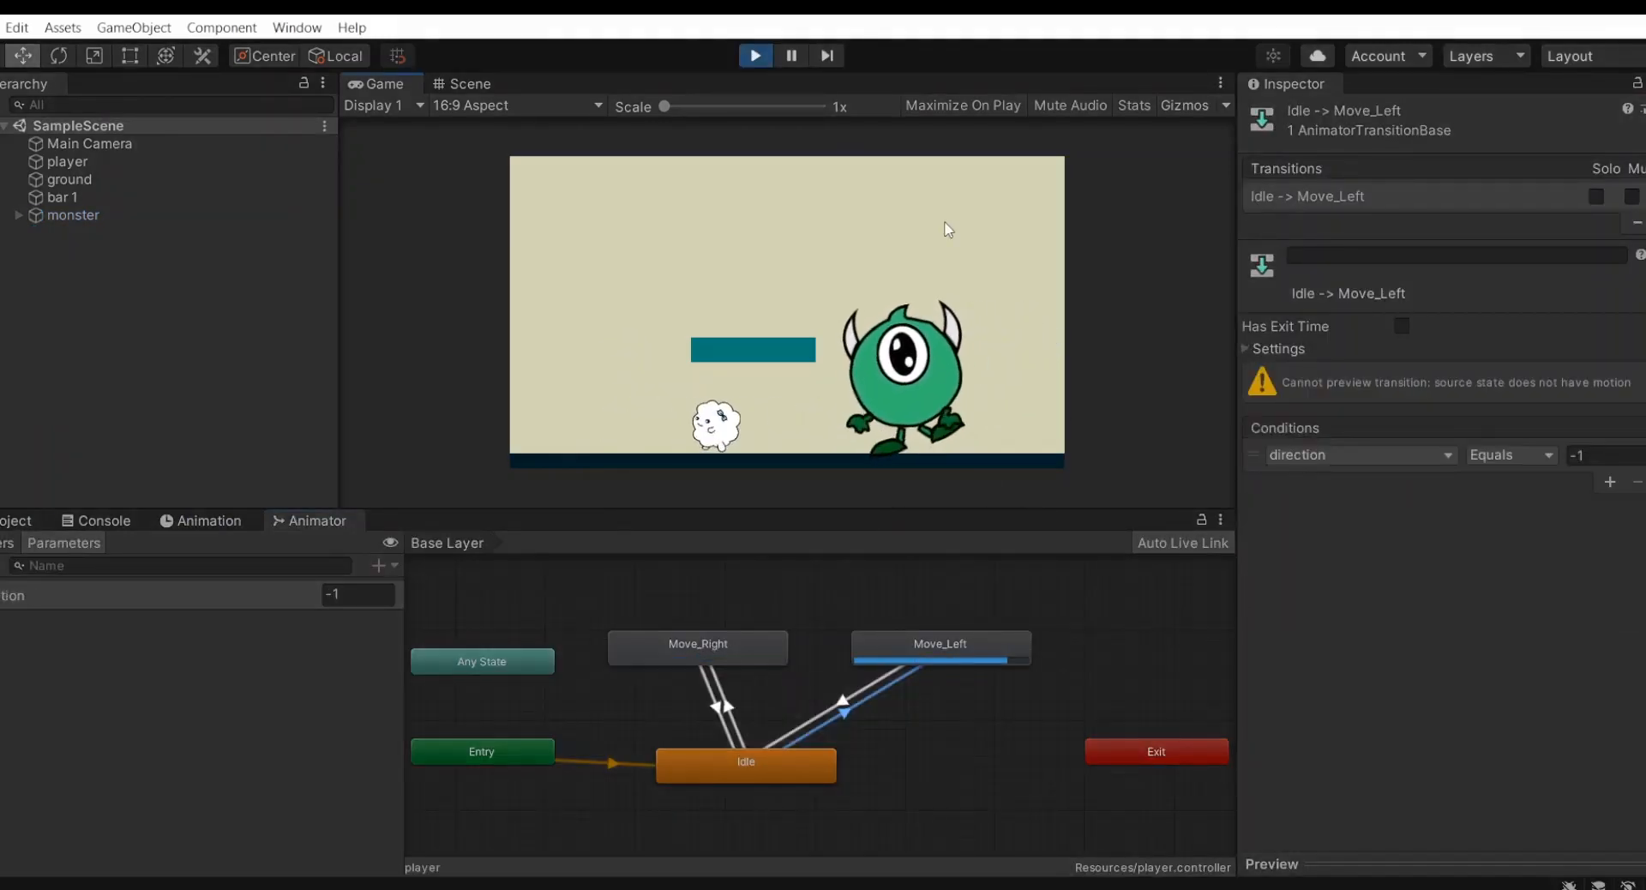
{"action": "key", "text": "space"}
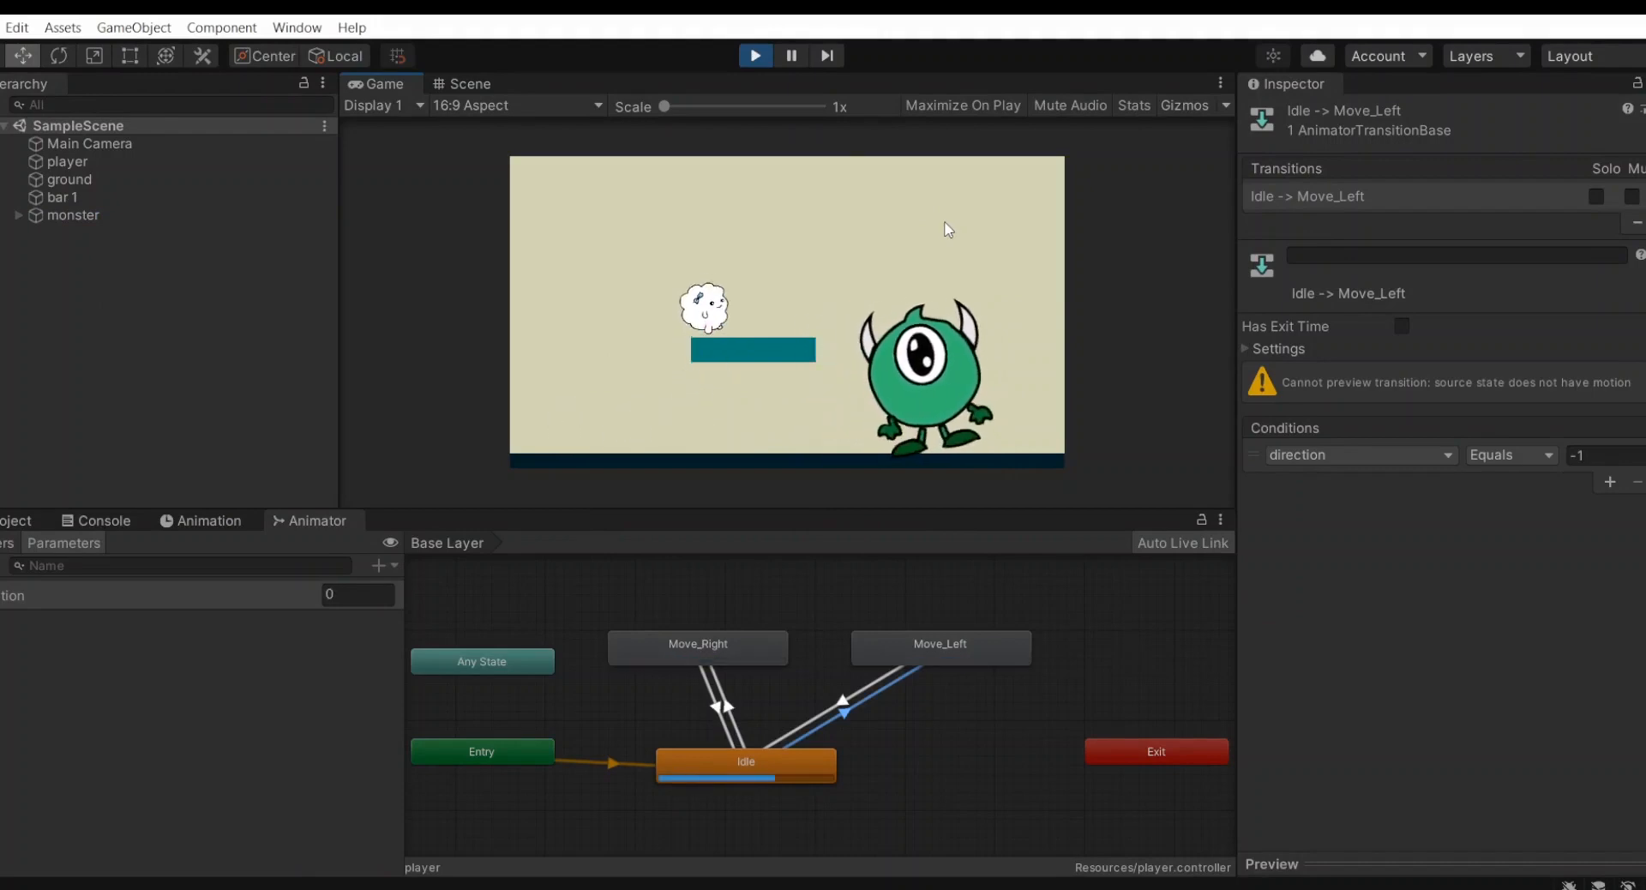
{"action": "key", "text": "Right"}
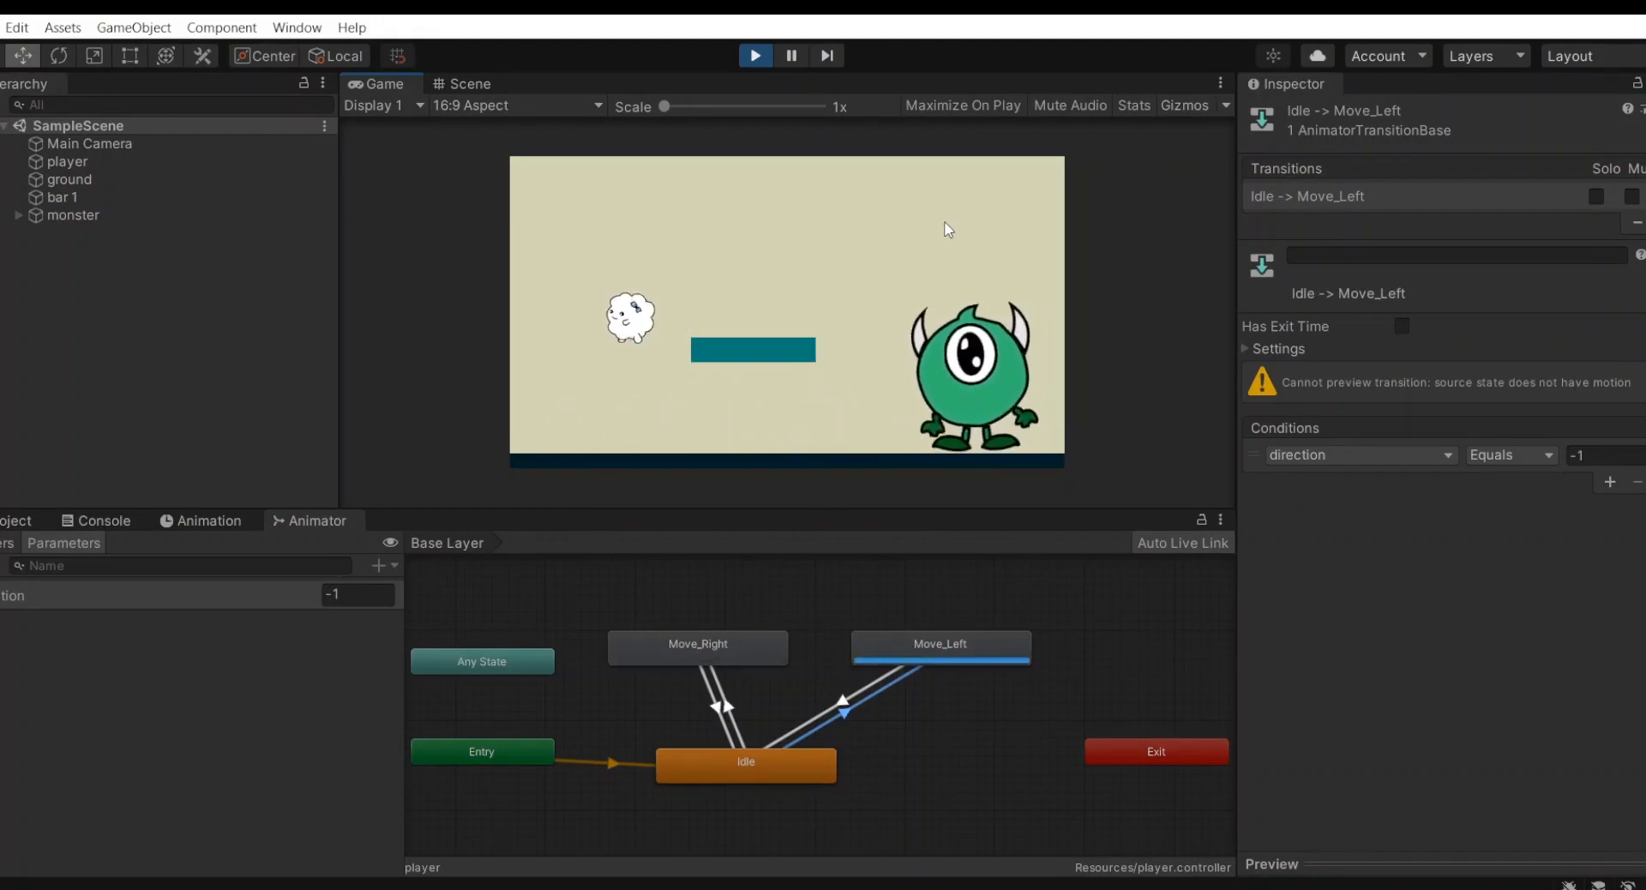